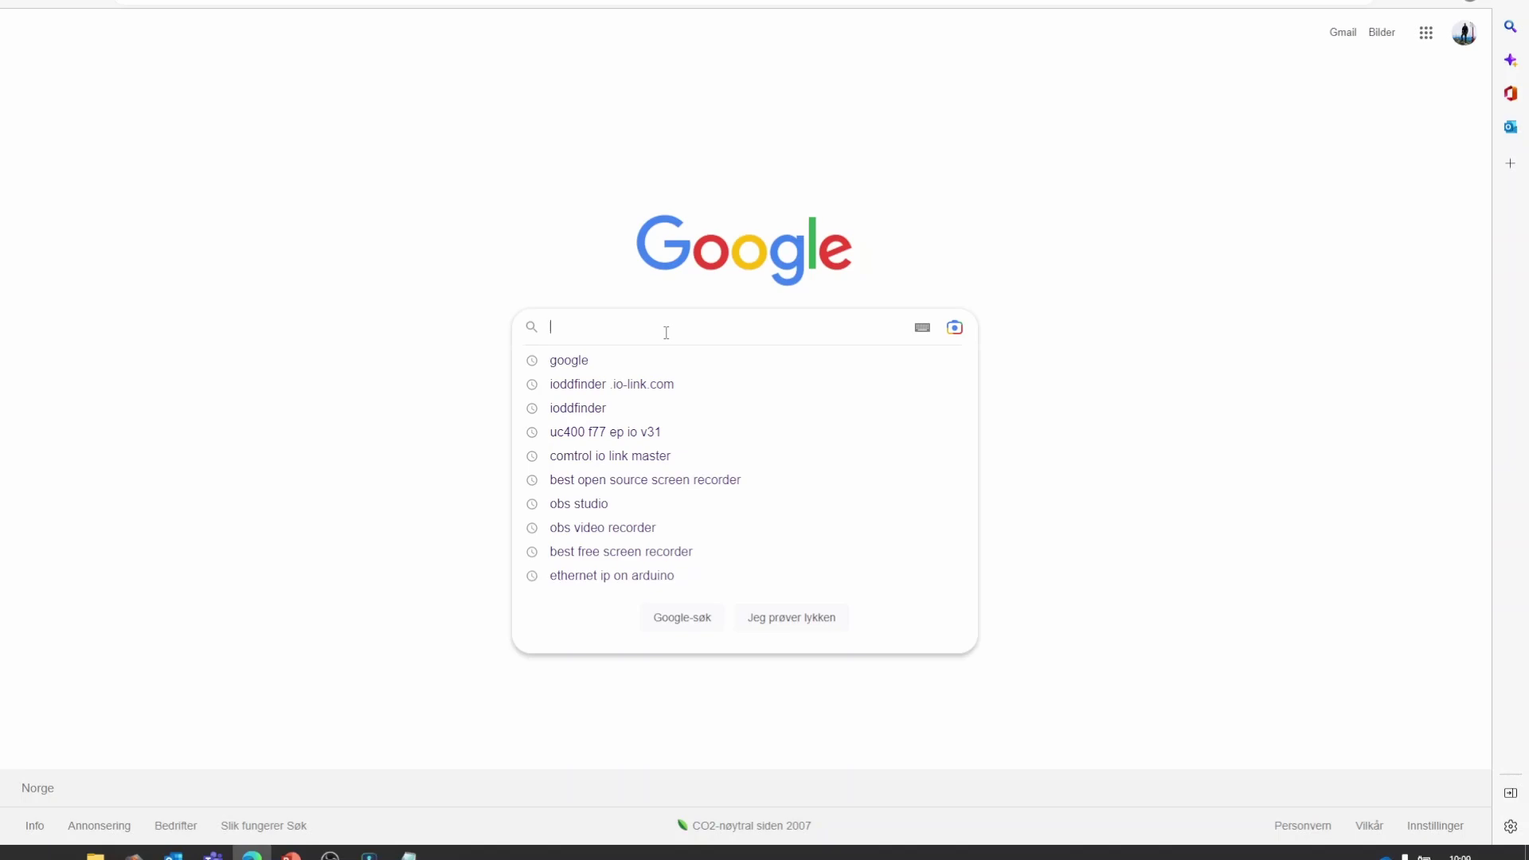
Step: Open IODDfinder and filter the device list by manufacturer Pepperl+Fuchs
left_click(578, 408)
left_click(238, 191)
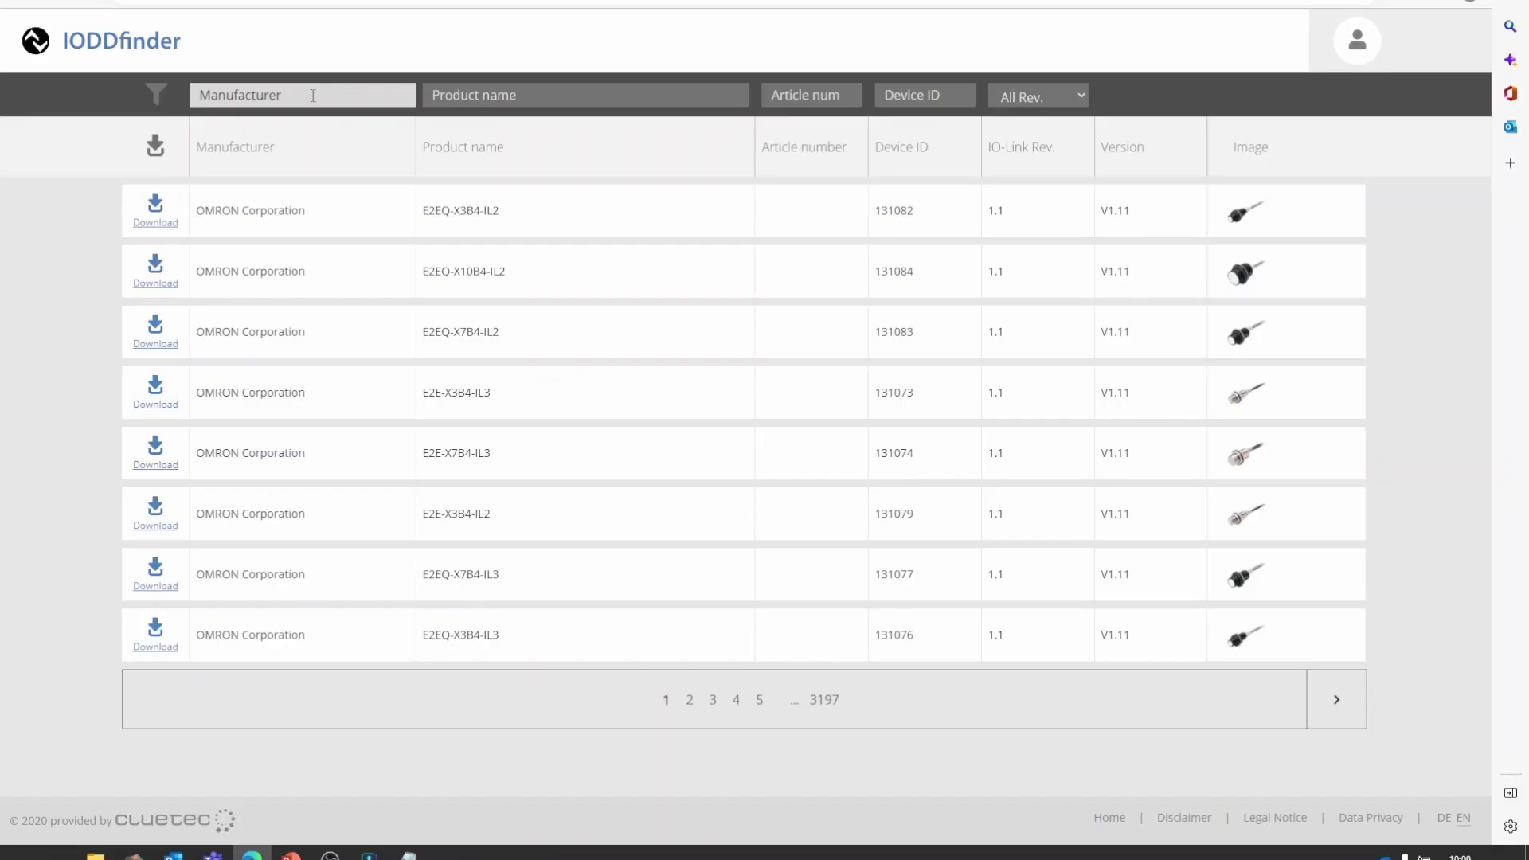
left_click(313, 96)
type("Pepperl+Fuchs")
key("Tab")
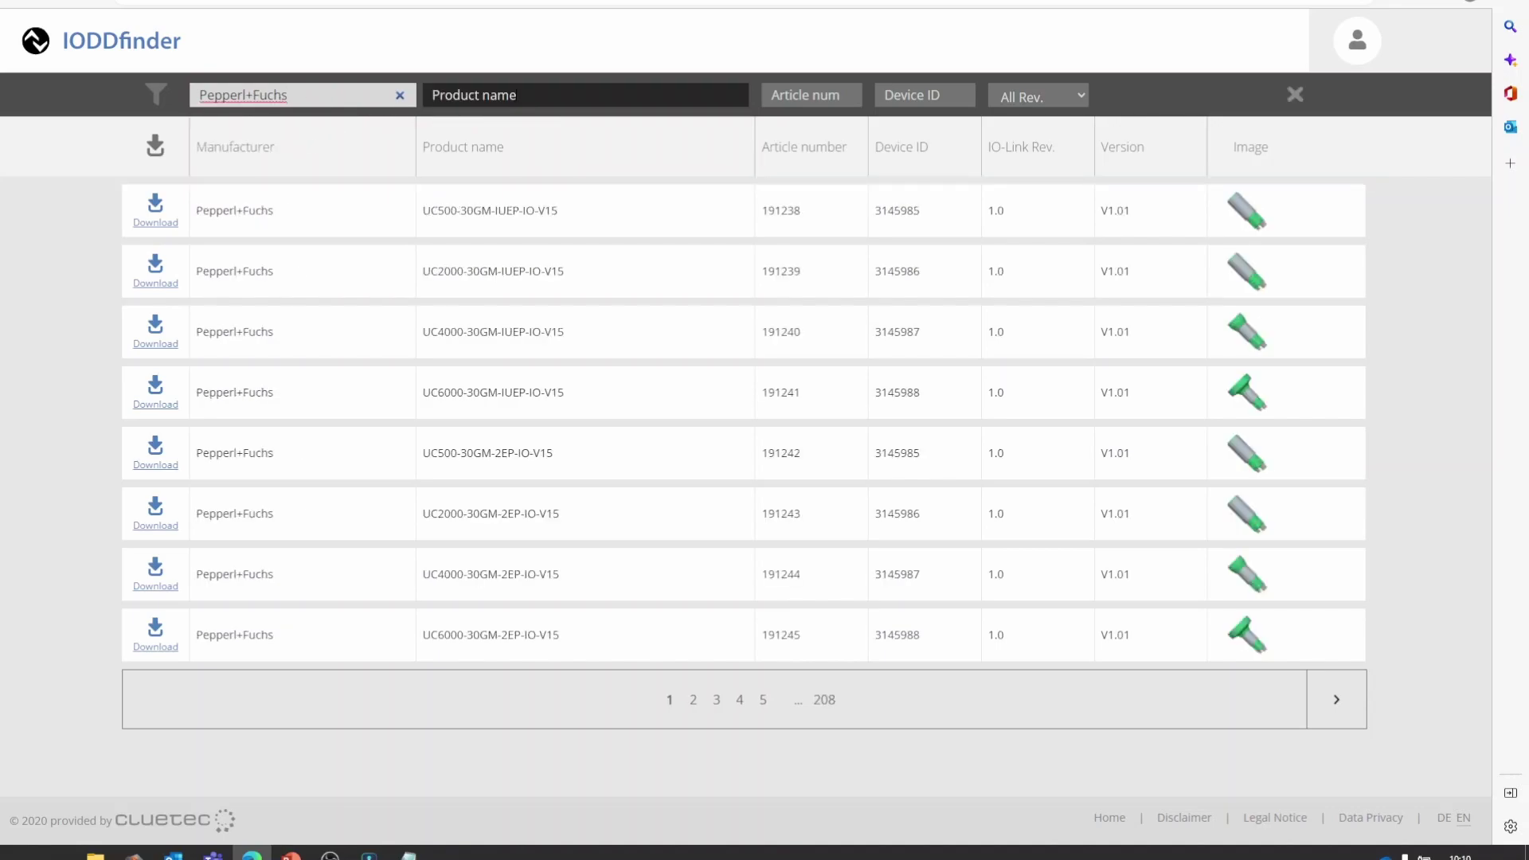
Step: Paste UC400-F77-EP-IO-V31 into the Product name filter
left_click(516, 94)
type("UC400-F77-EP-IO-V31")
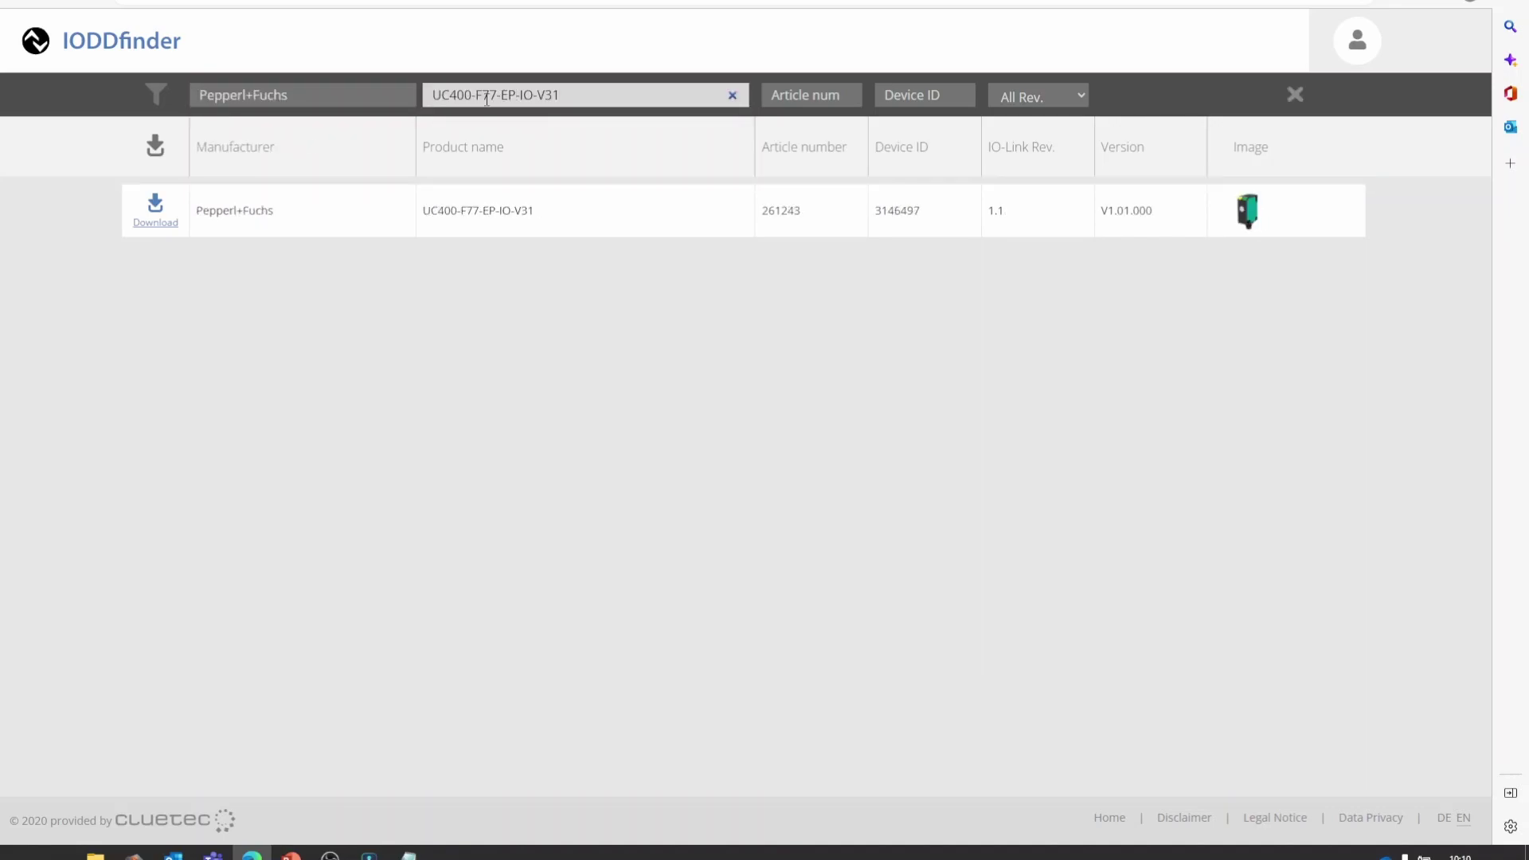
left_click(234, 253)
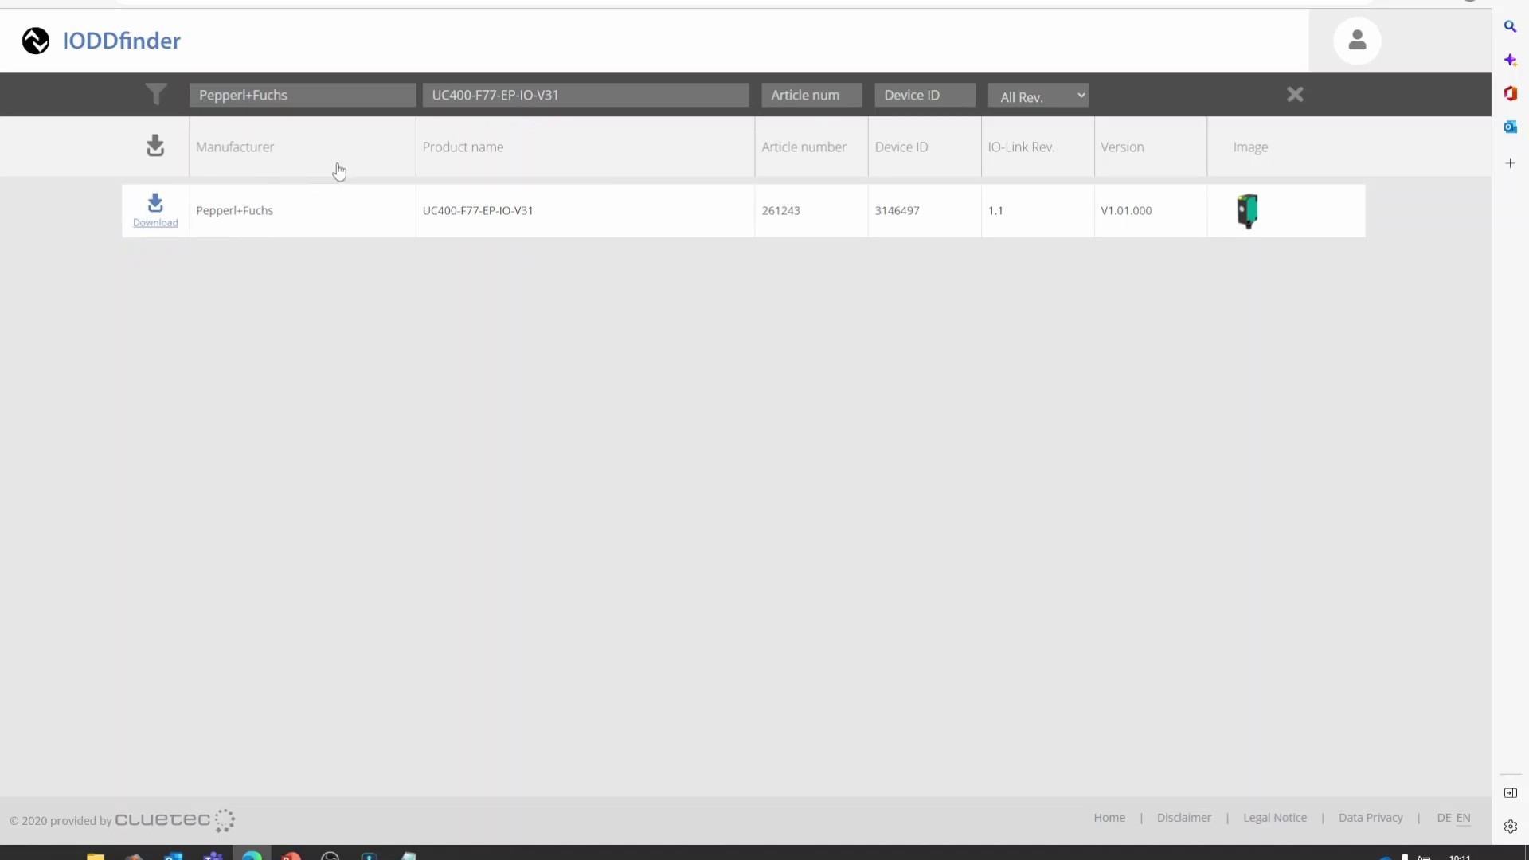
Step: Open the UC400-F77-EP-IO-V31 Pepperl+Fuchs product page and download its IODD zip from Software
left_click(335, 2)
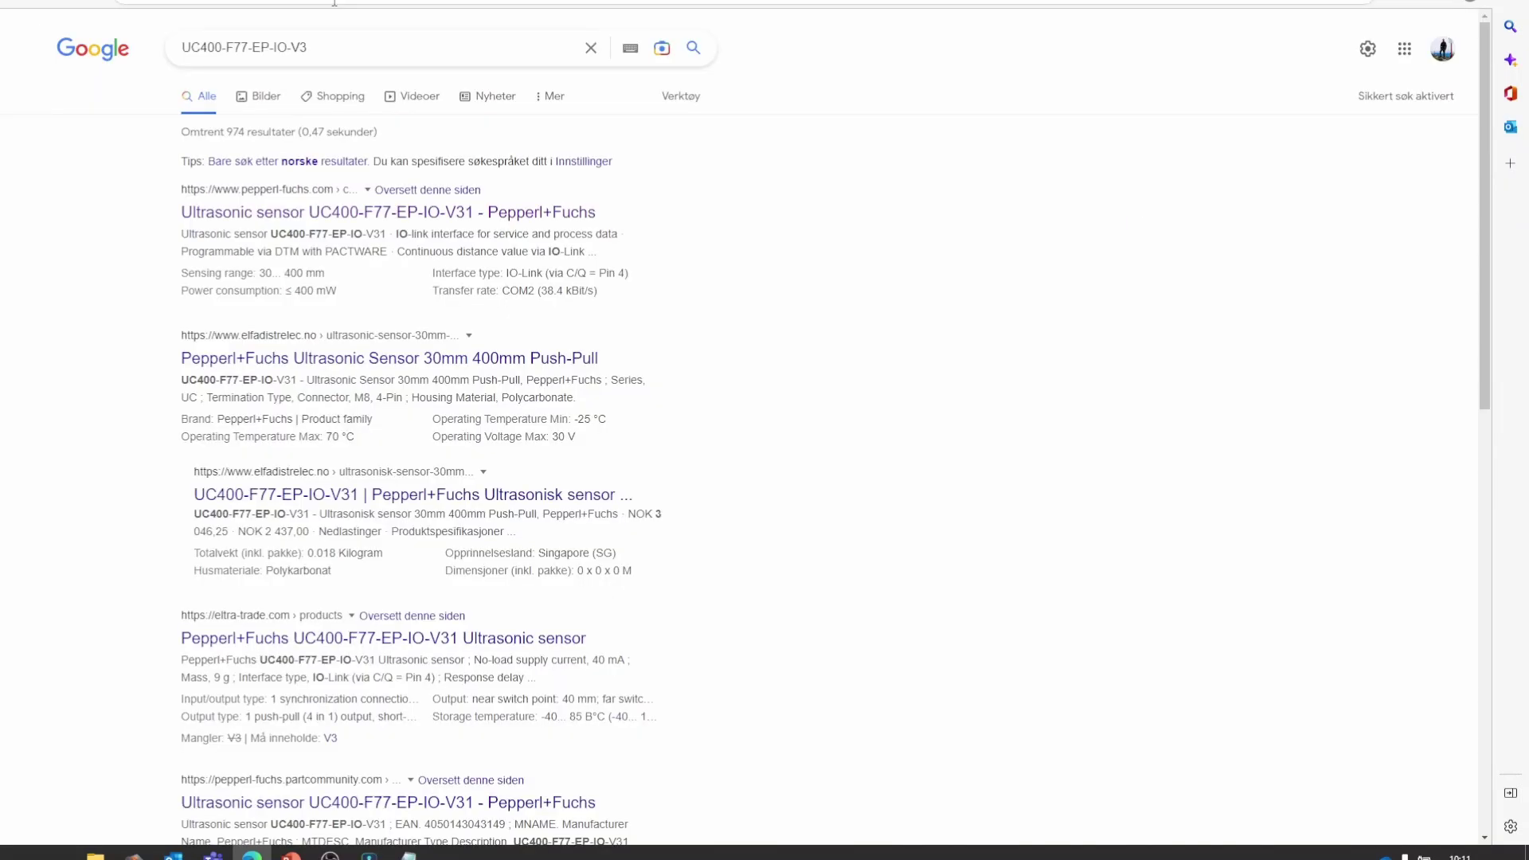
left_click(355, 213)
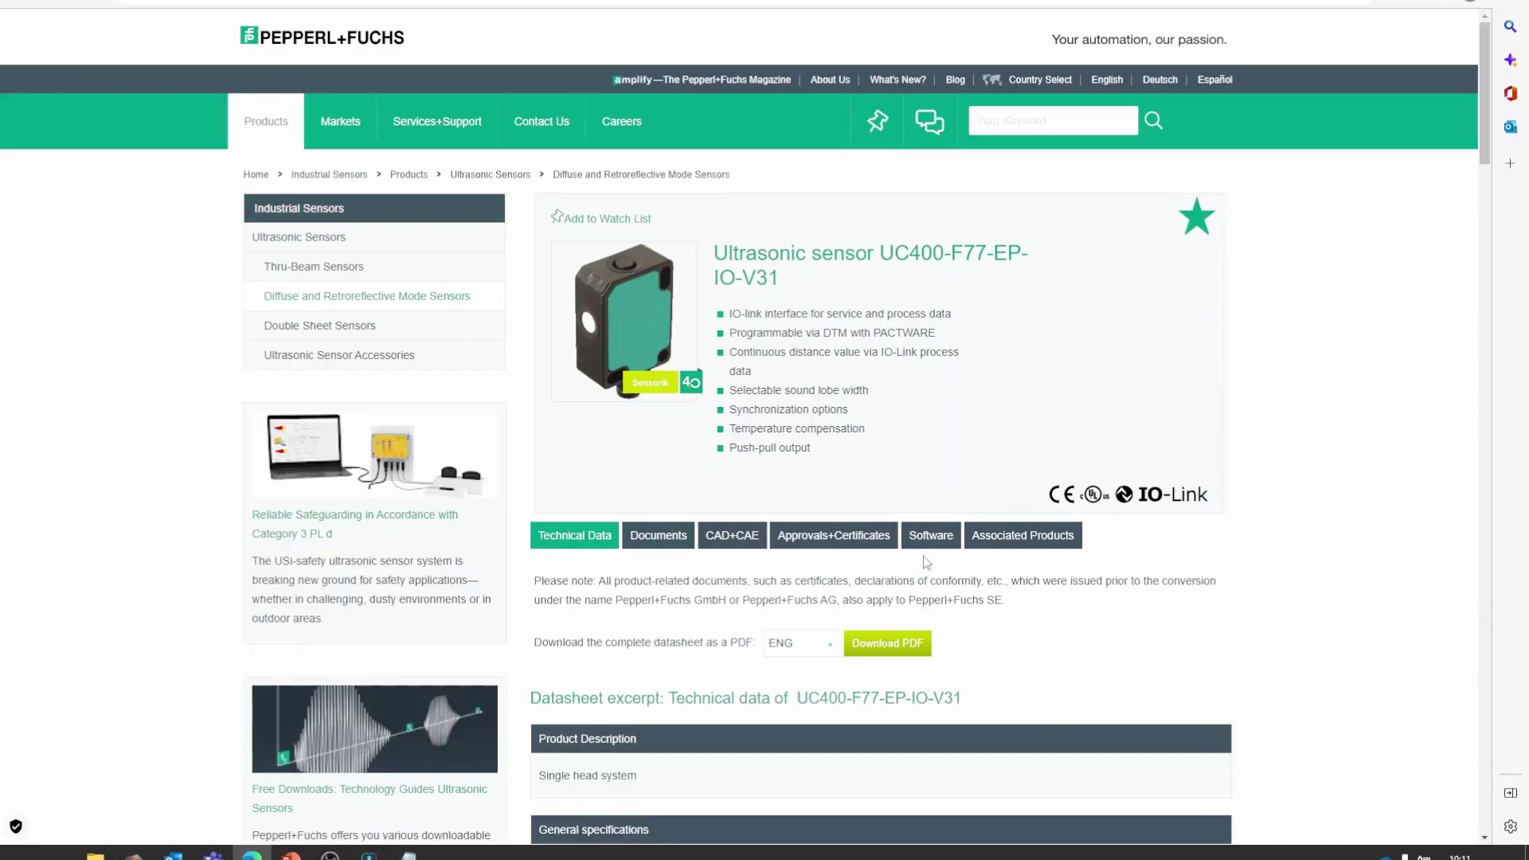
left_click(934, 544)
scroll(936, 548, "down", 3)
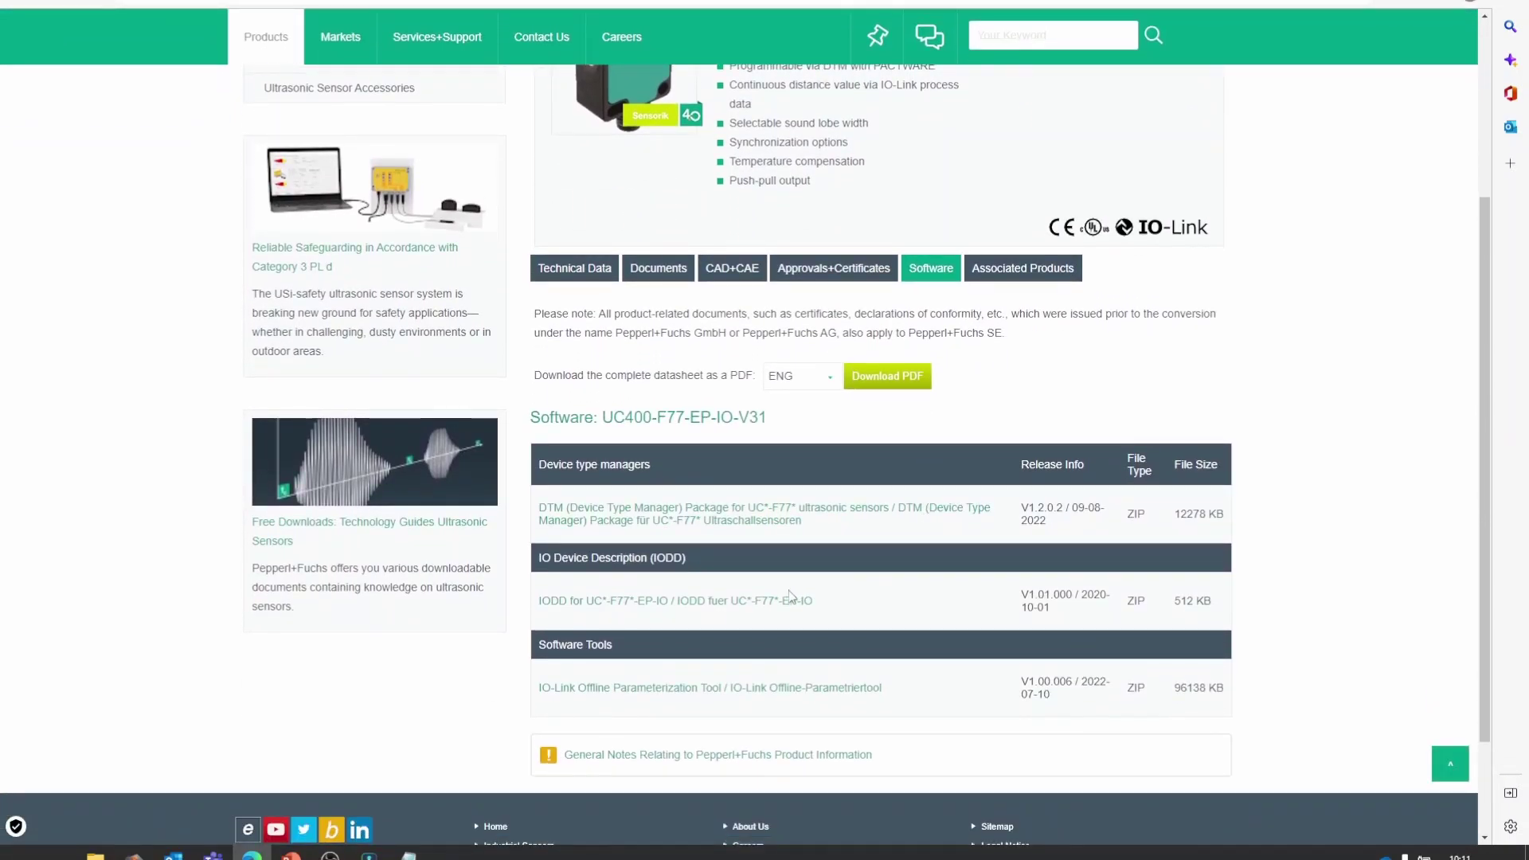
left_click(759, 606)
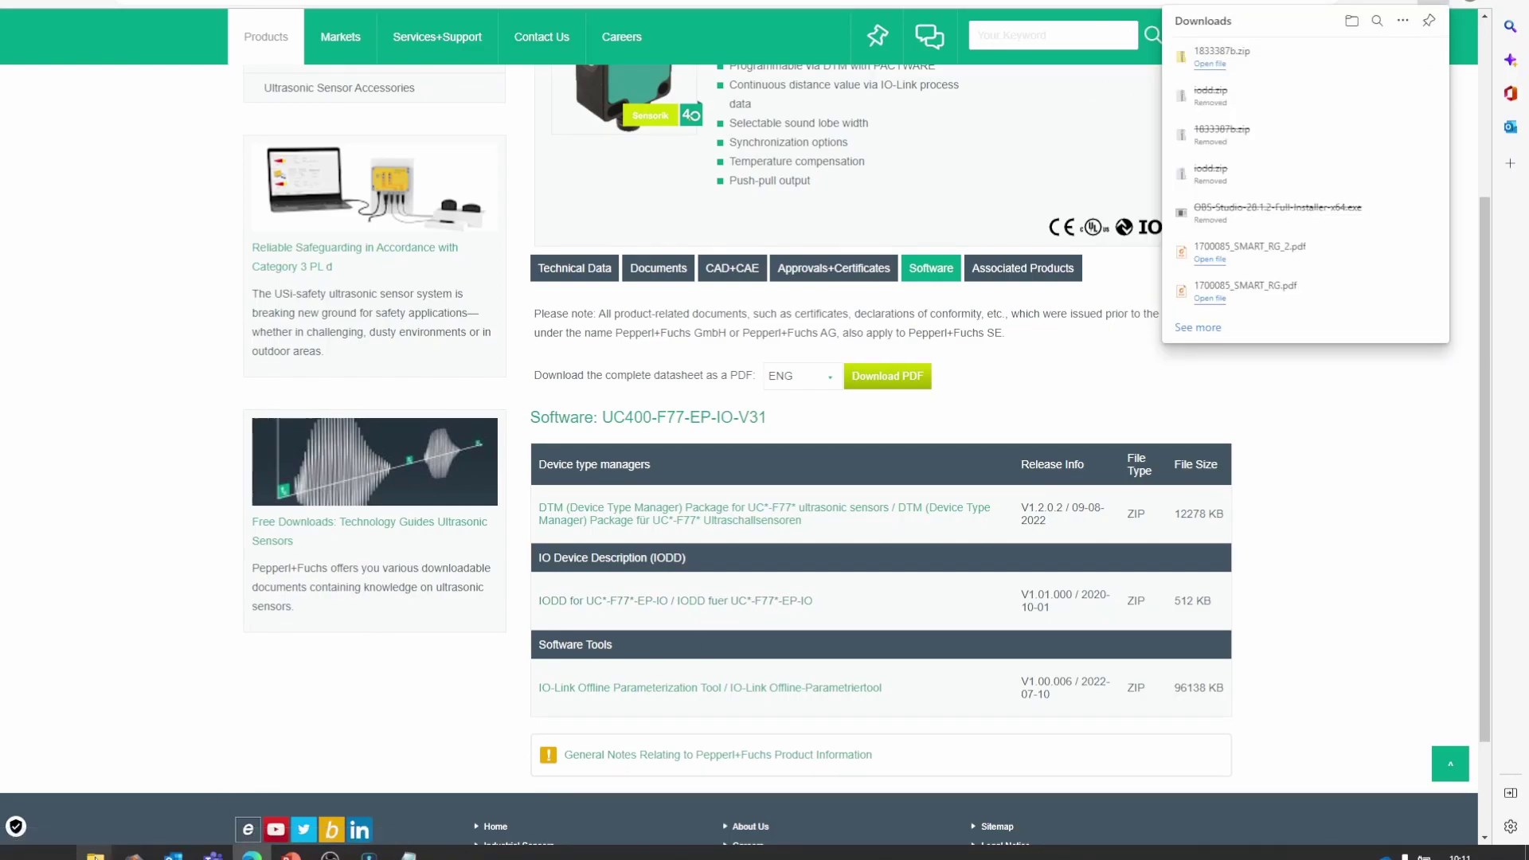
Step: Extract 1833387b.zip from the Downloads folder
mouse_move(132, 843)
left_click(255, 793)
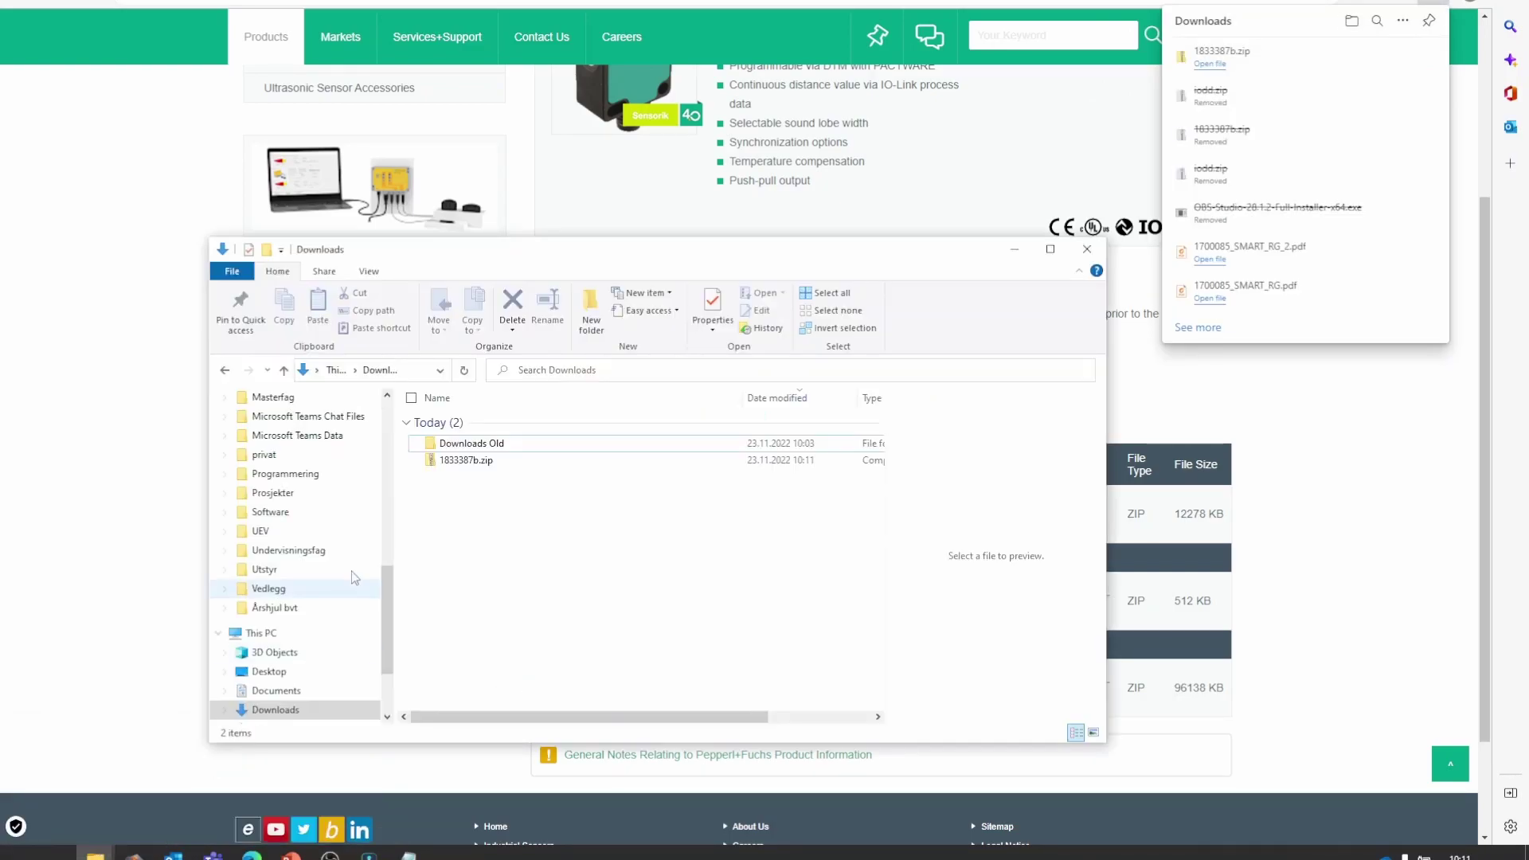
left_click(480, 460)
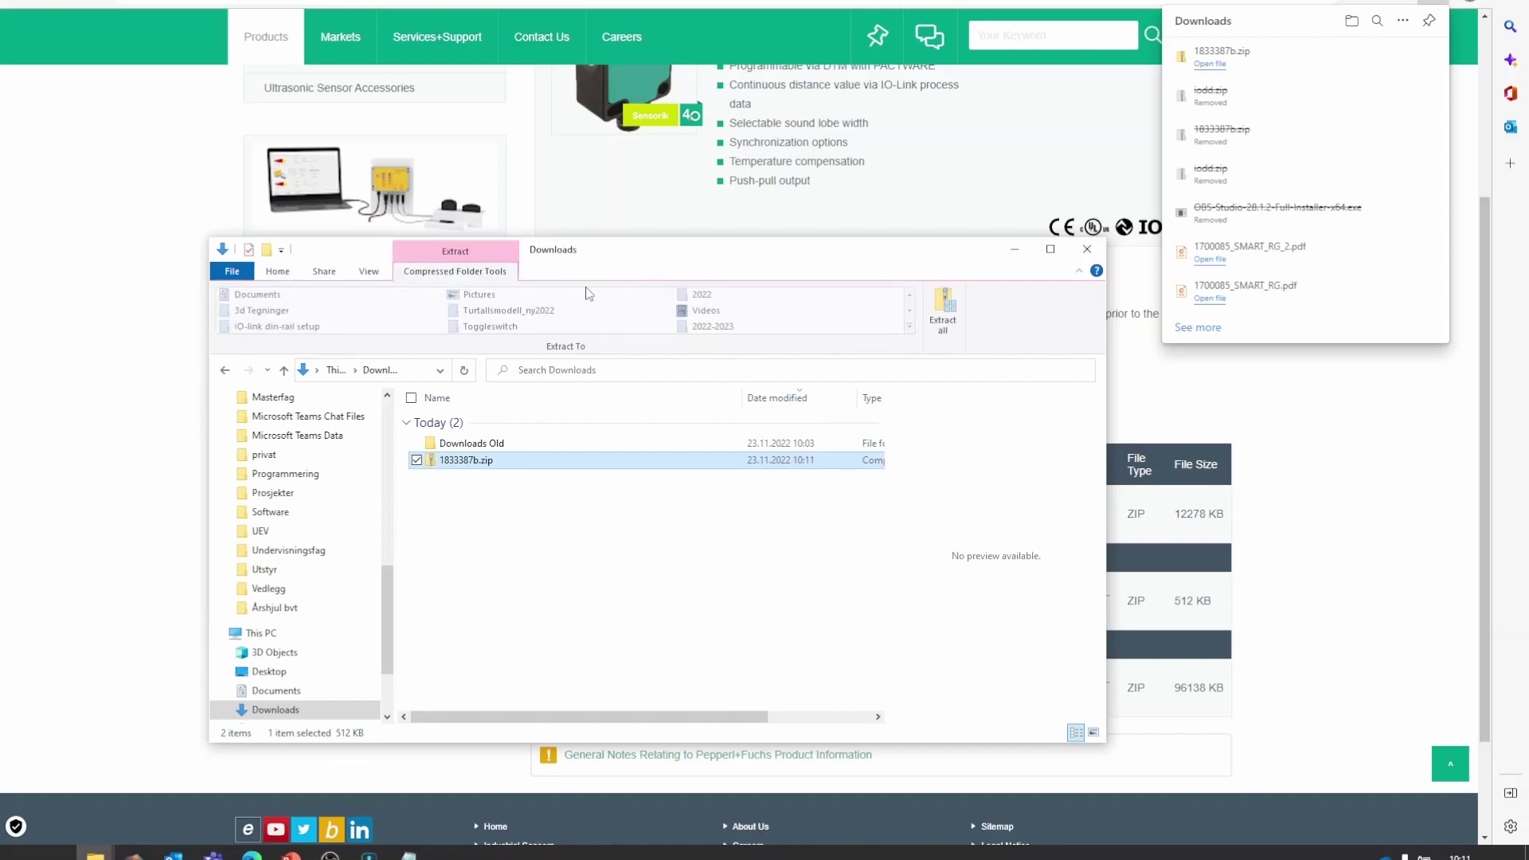
left_click(954, 310)
key("Return")
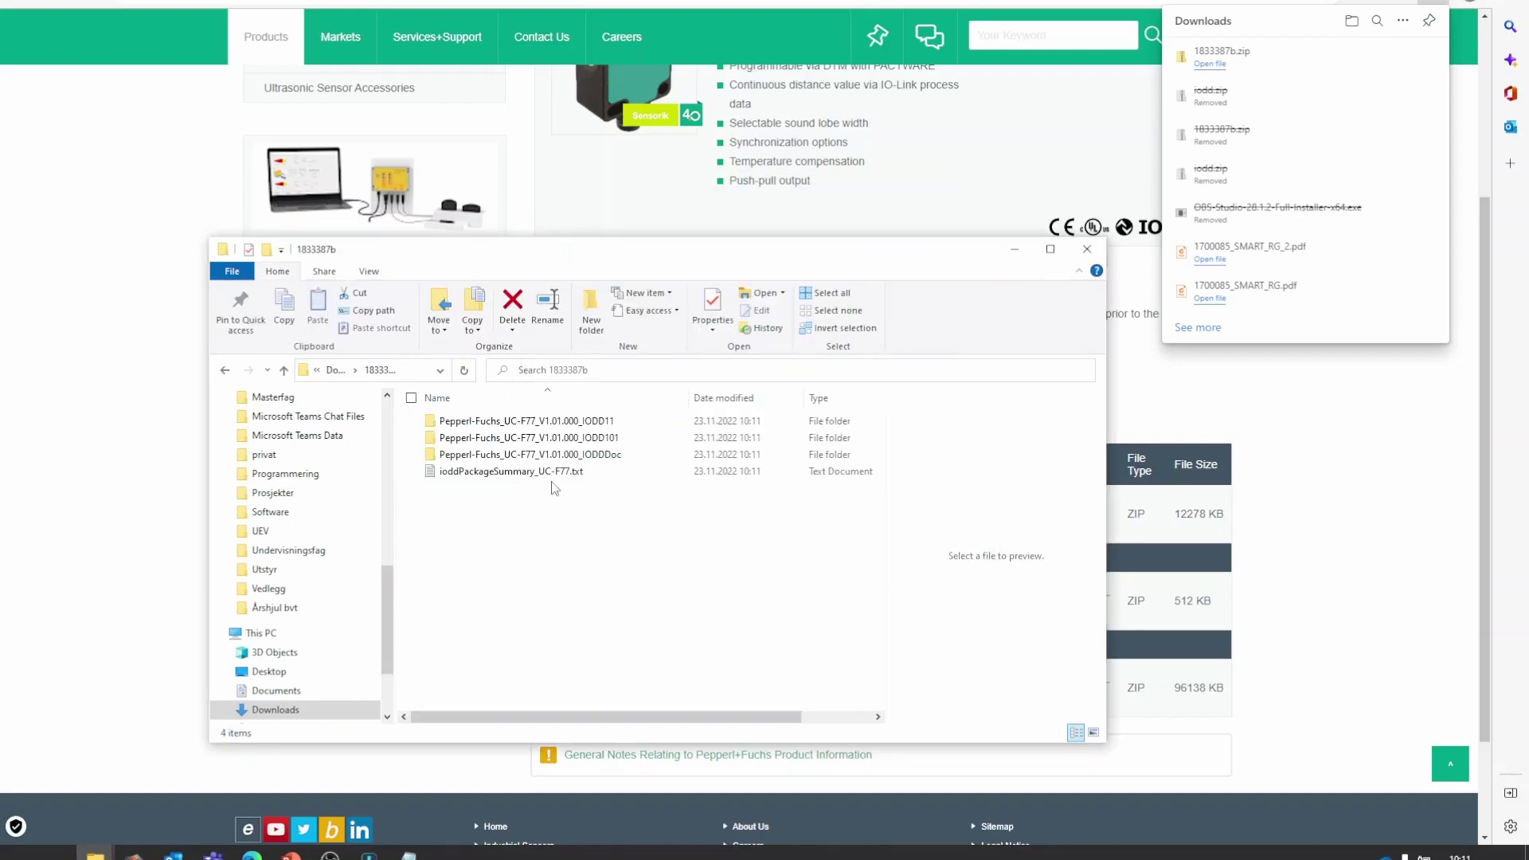
Step: Open the English UC400 HTML page from the IODDDoc folder
double_click(590, 460)
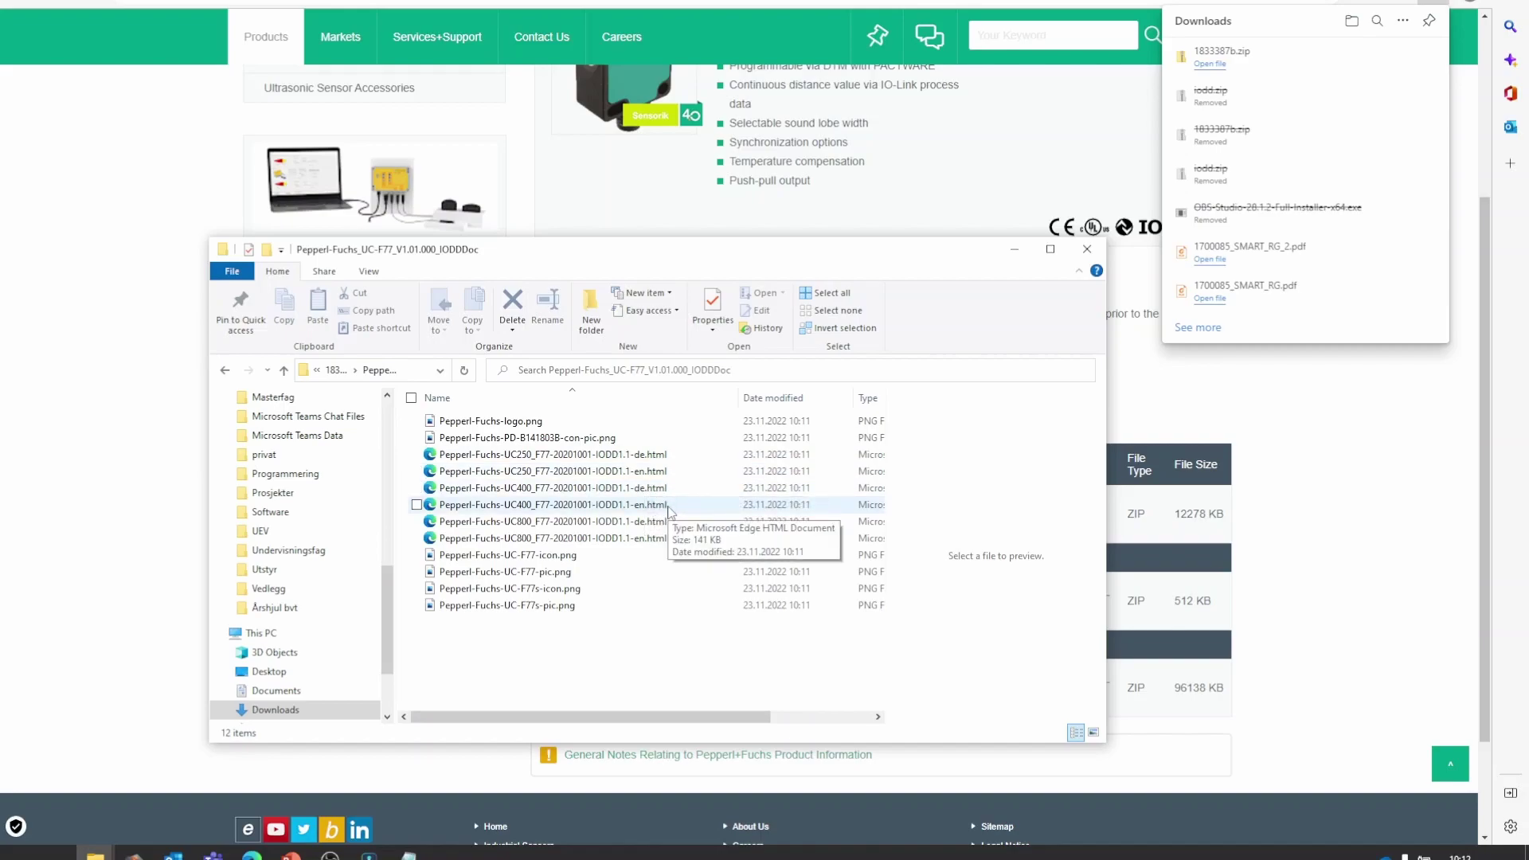
left_click(535, 506)
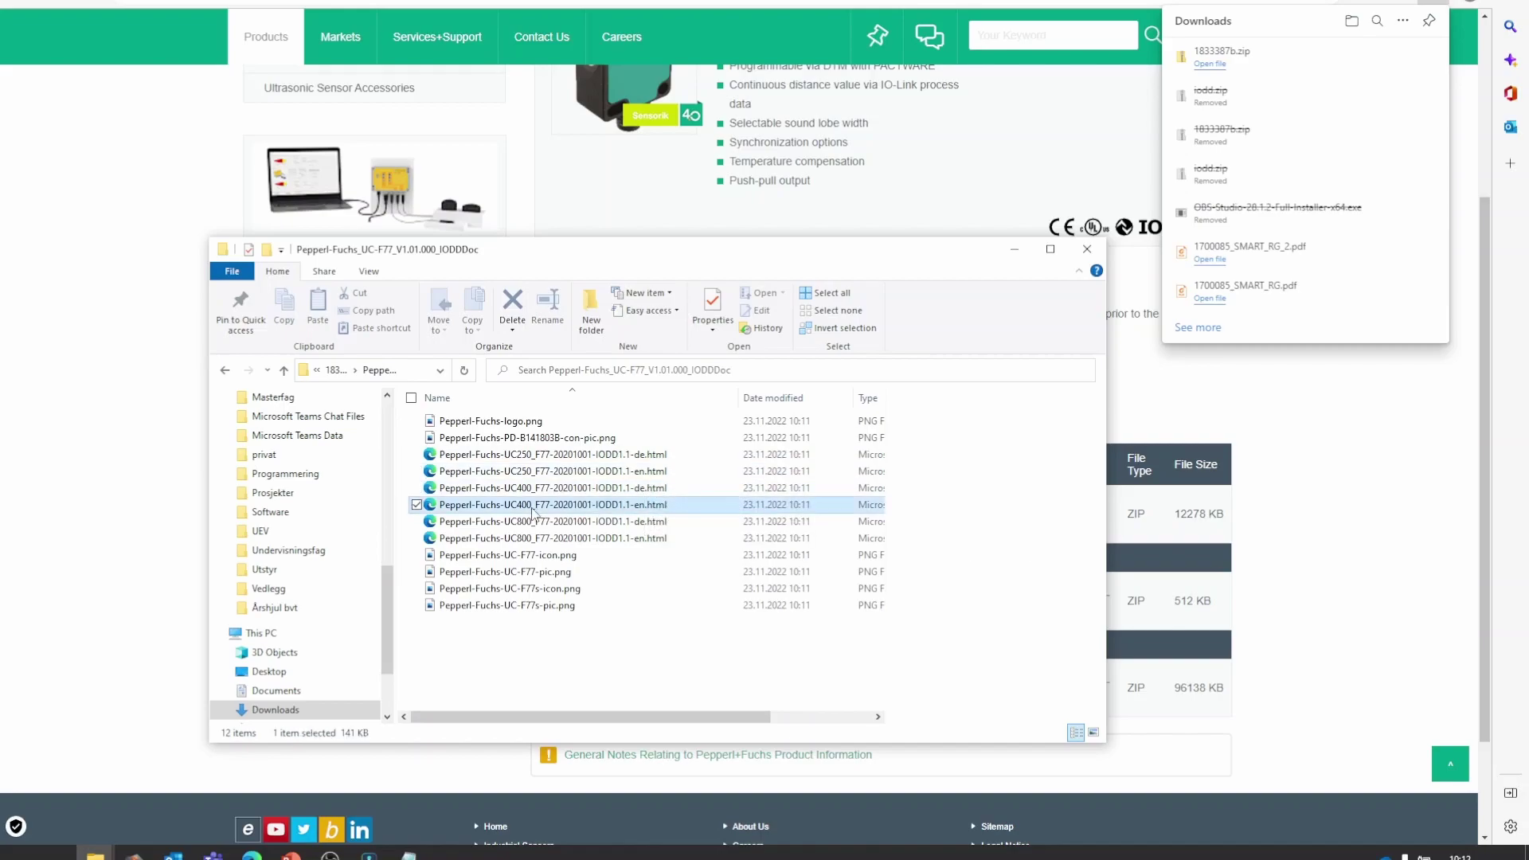
double_click(679, 508)
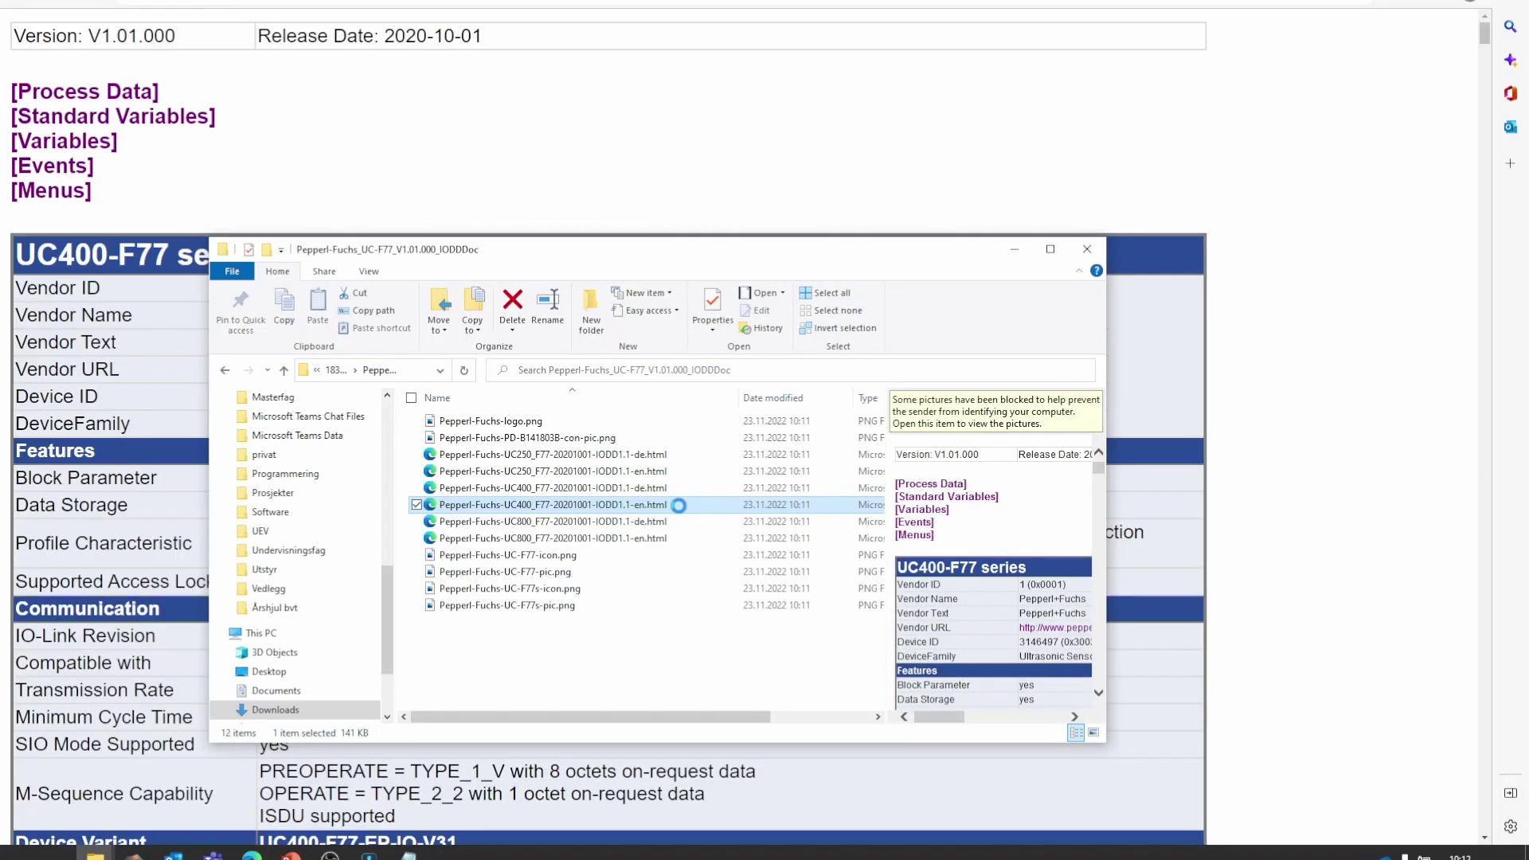
Step: Scroll the UC400 IODD documentation to Device Variant and highlight the 30 ... 400 mm sensing range
left_click(530, 159)
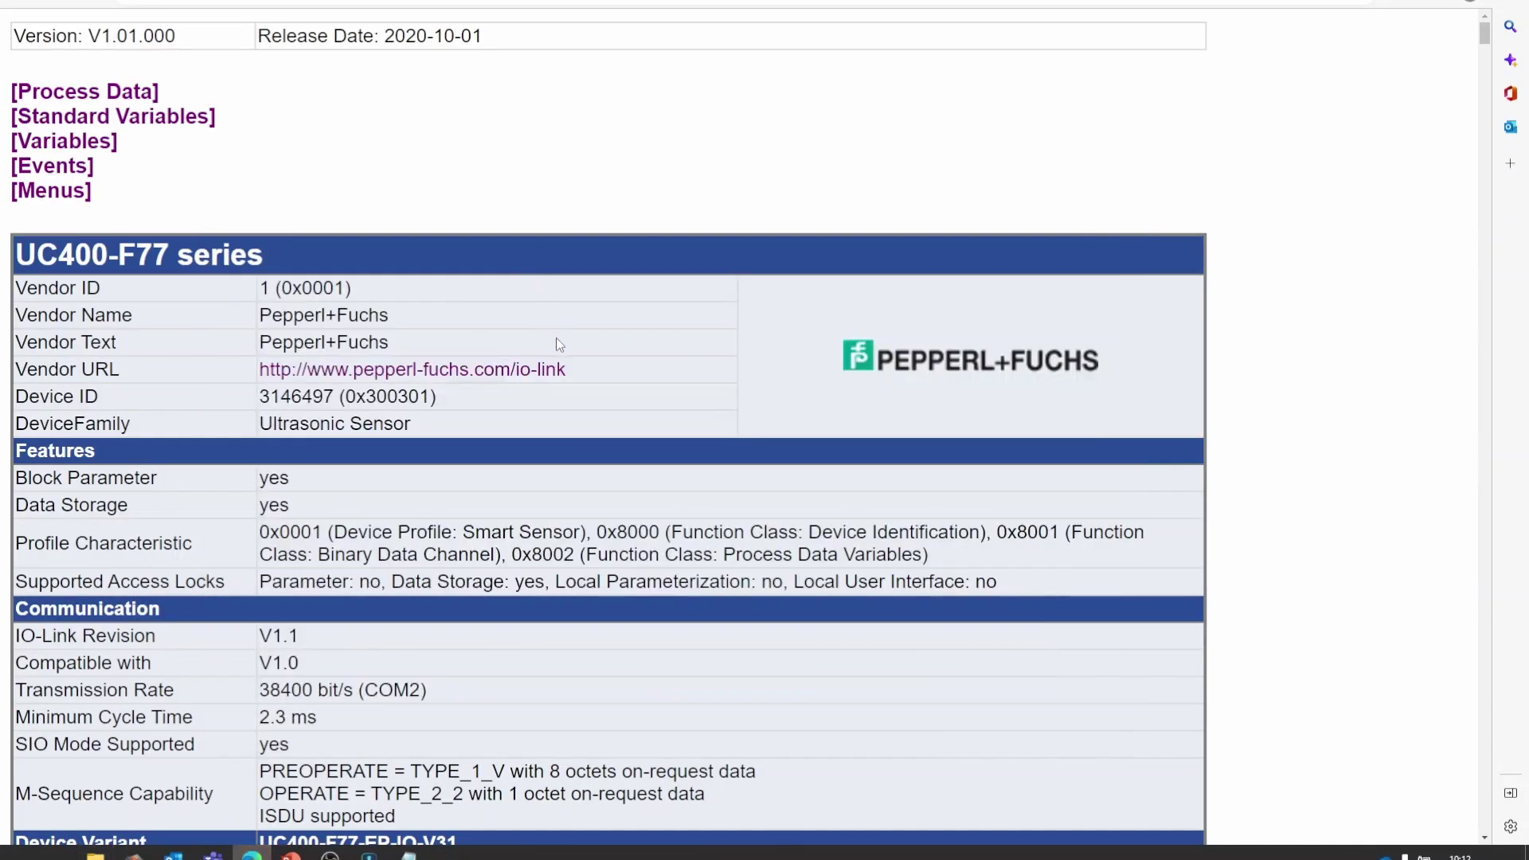
scroll(556, 339, "down", 2)
scroll(556, 343, "down", 2)
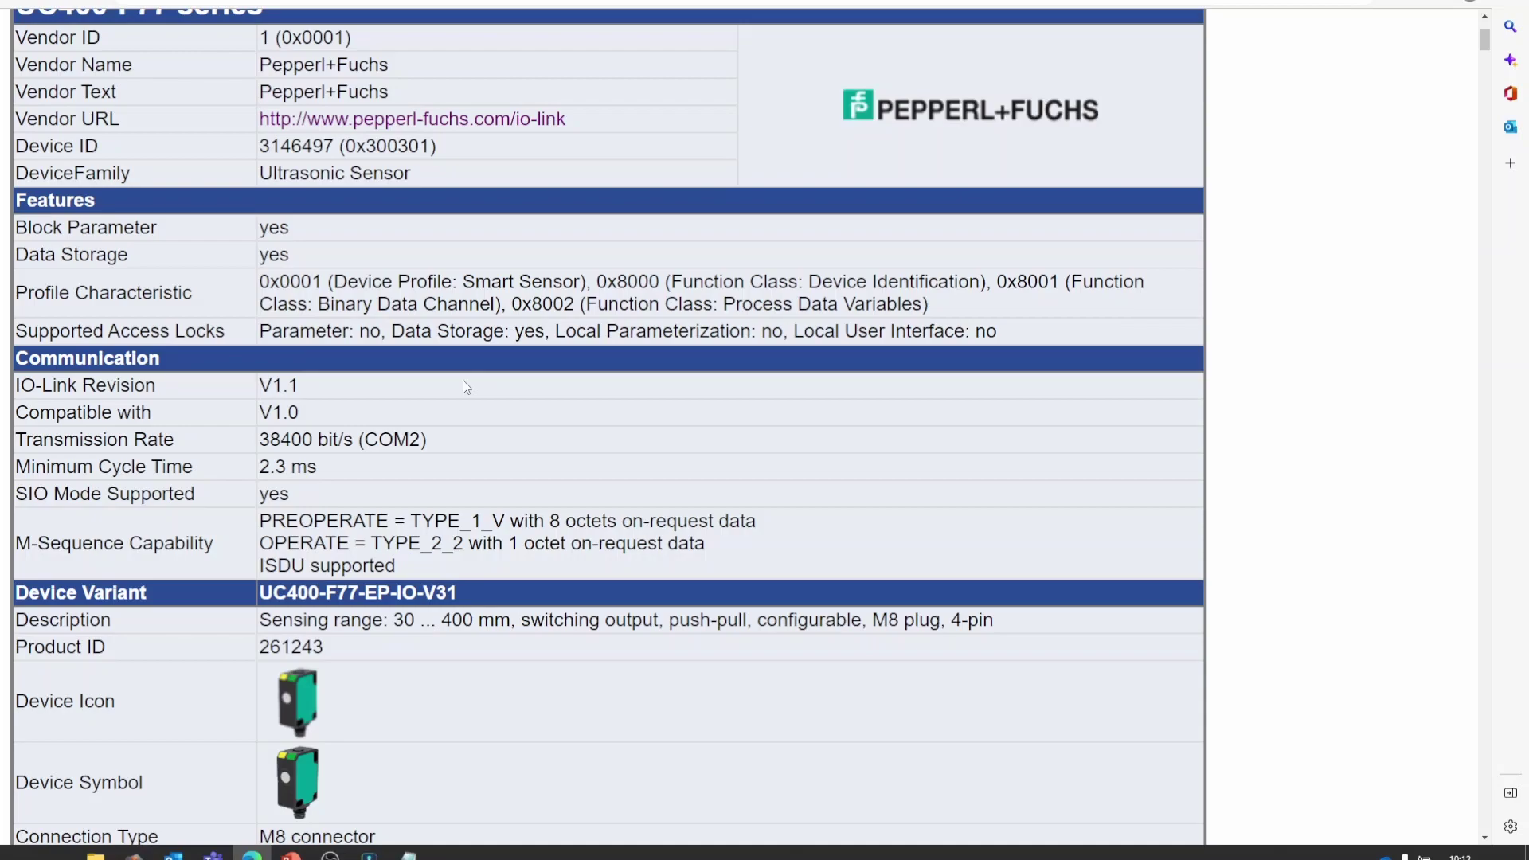
scroll(510, 499, "down", 2)
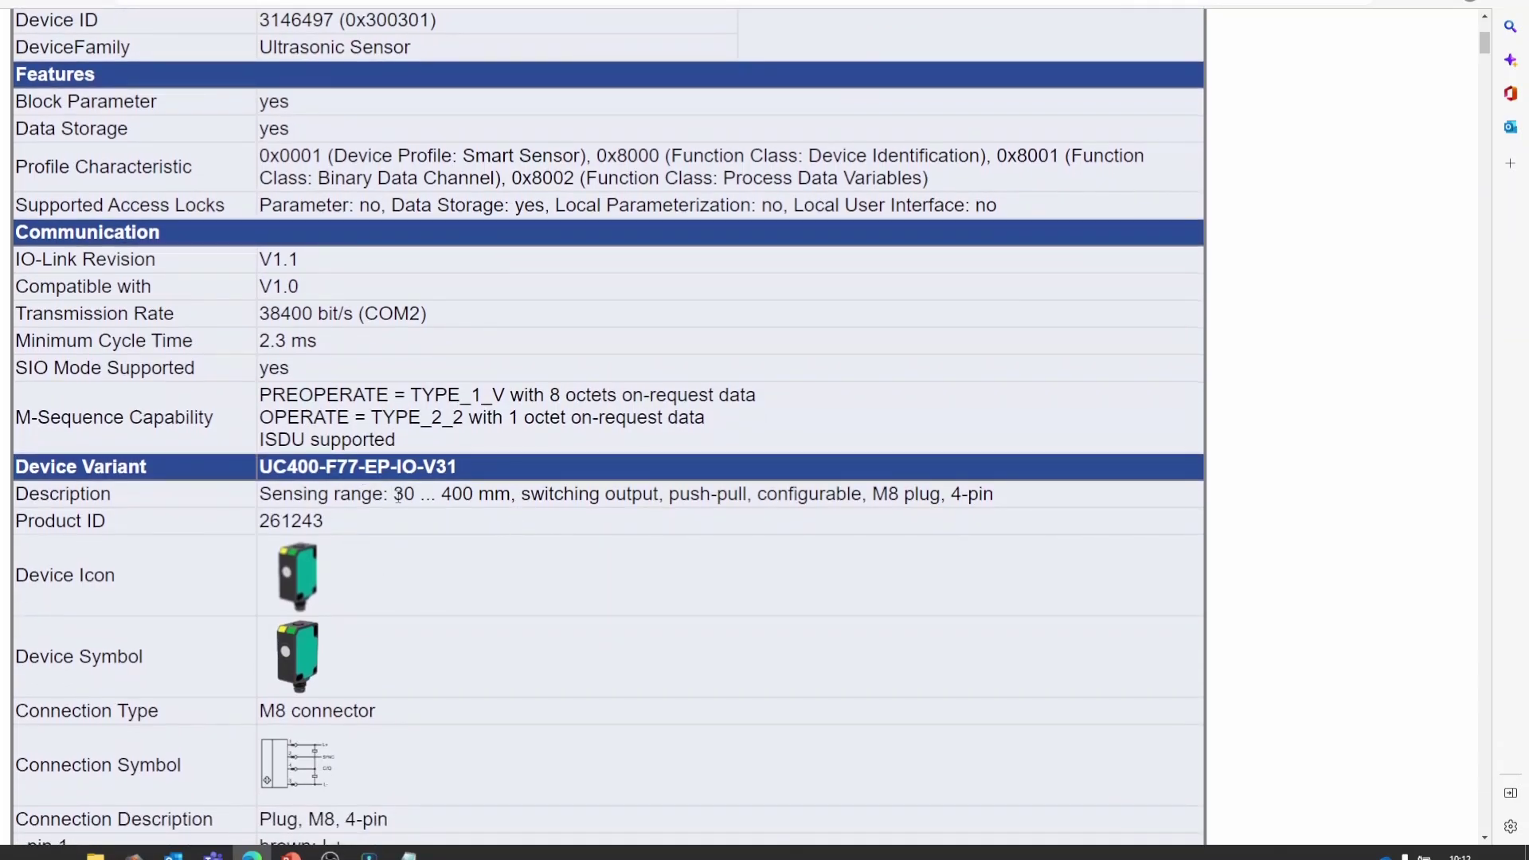
left_click_drag(403, 495, 478, 496)
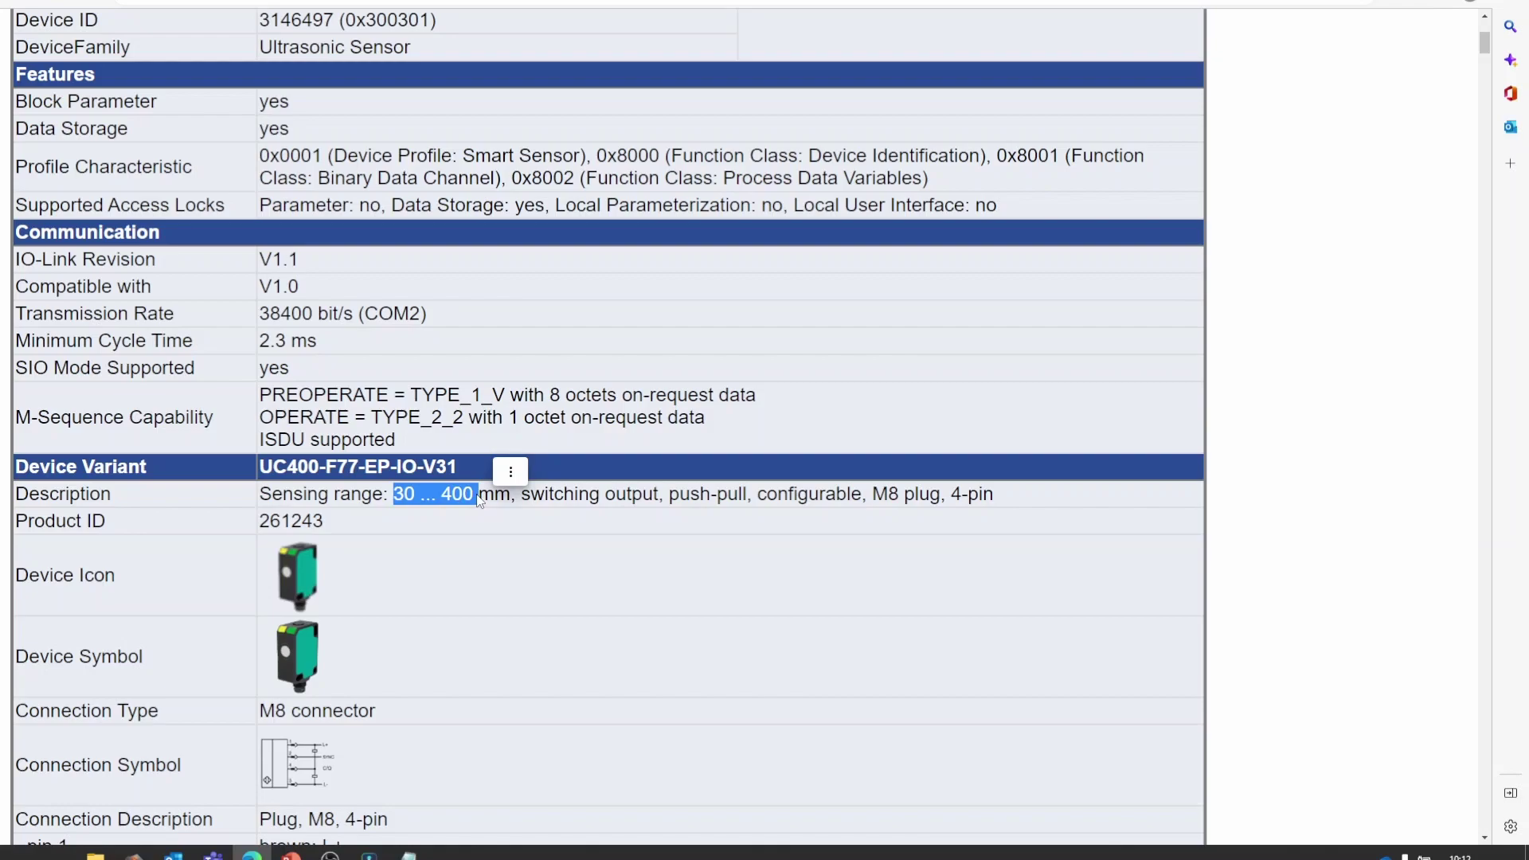
scroll(479, 501, "down", 2)
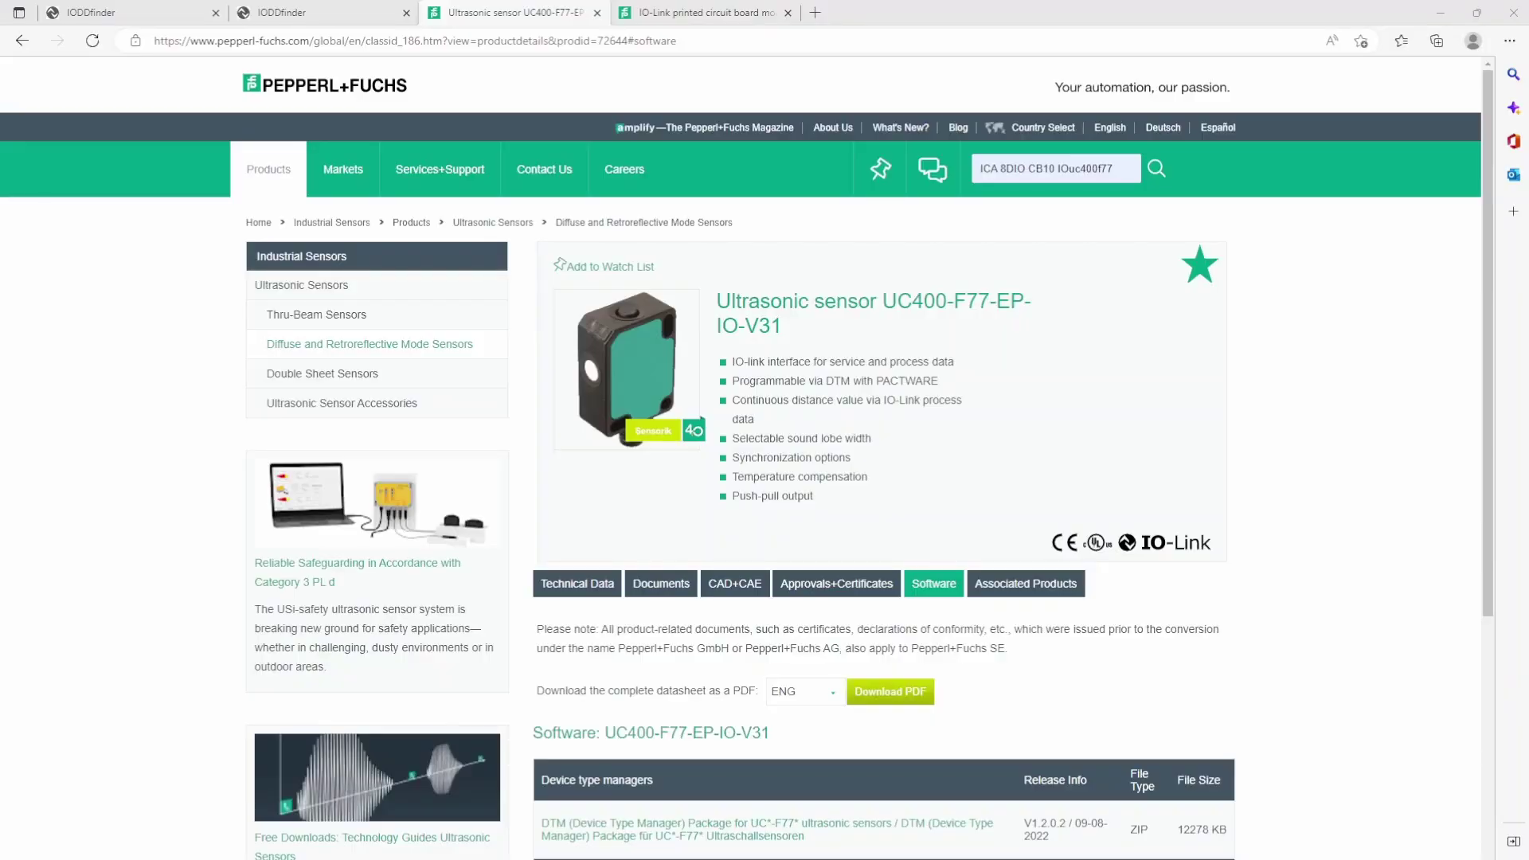
Step: Download the IODD ZIP from the ICA-8DIO-CB10-IO module's product page
left_click(714, 12)
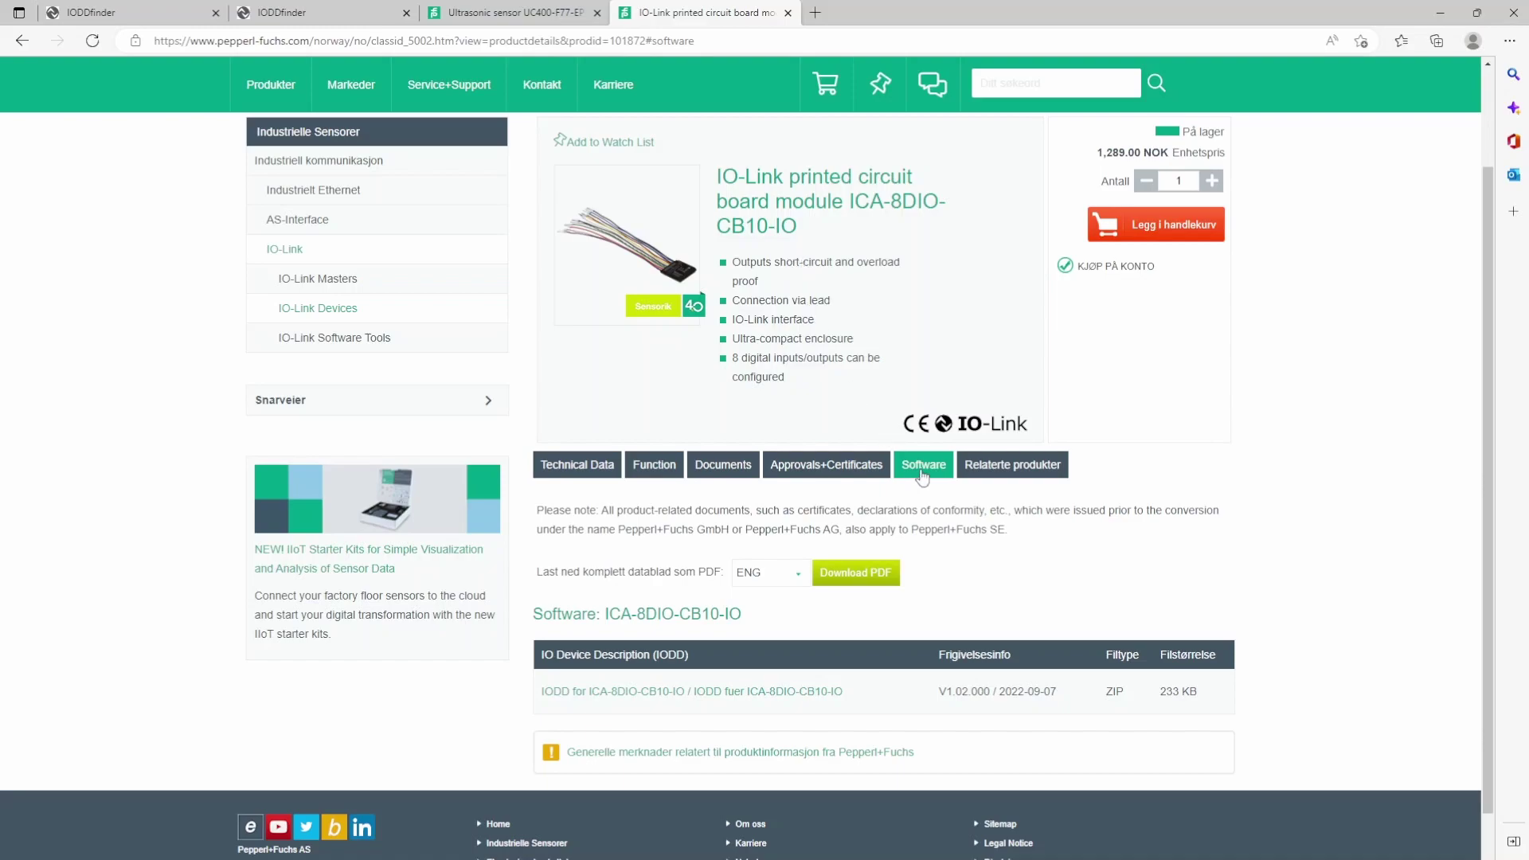
left_click(824, 693)
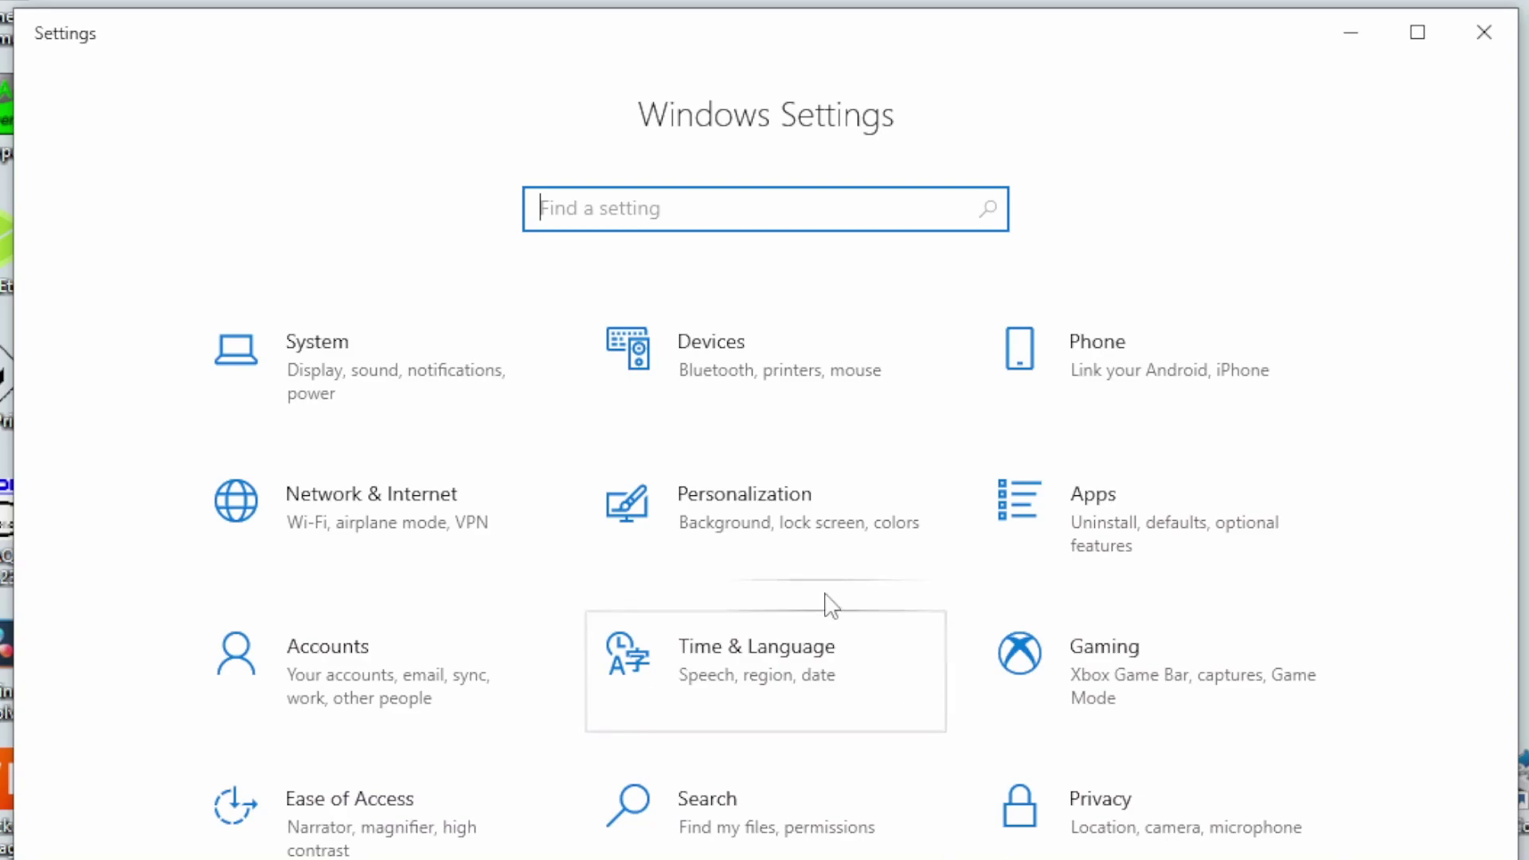
Step: Go to Network & Internet > Ethernet > Network 3 and scroll to IP settings
left_click(430, 522)
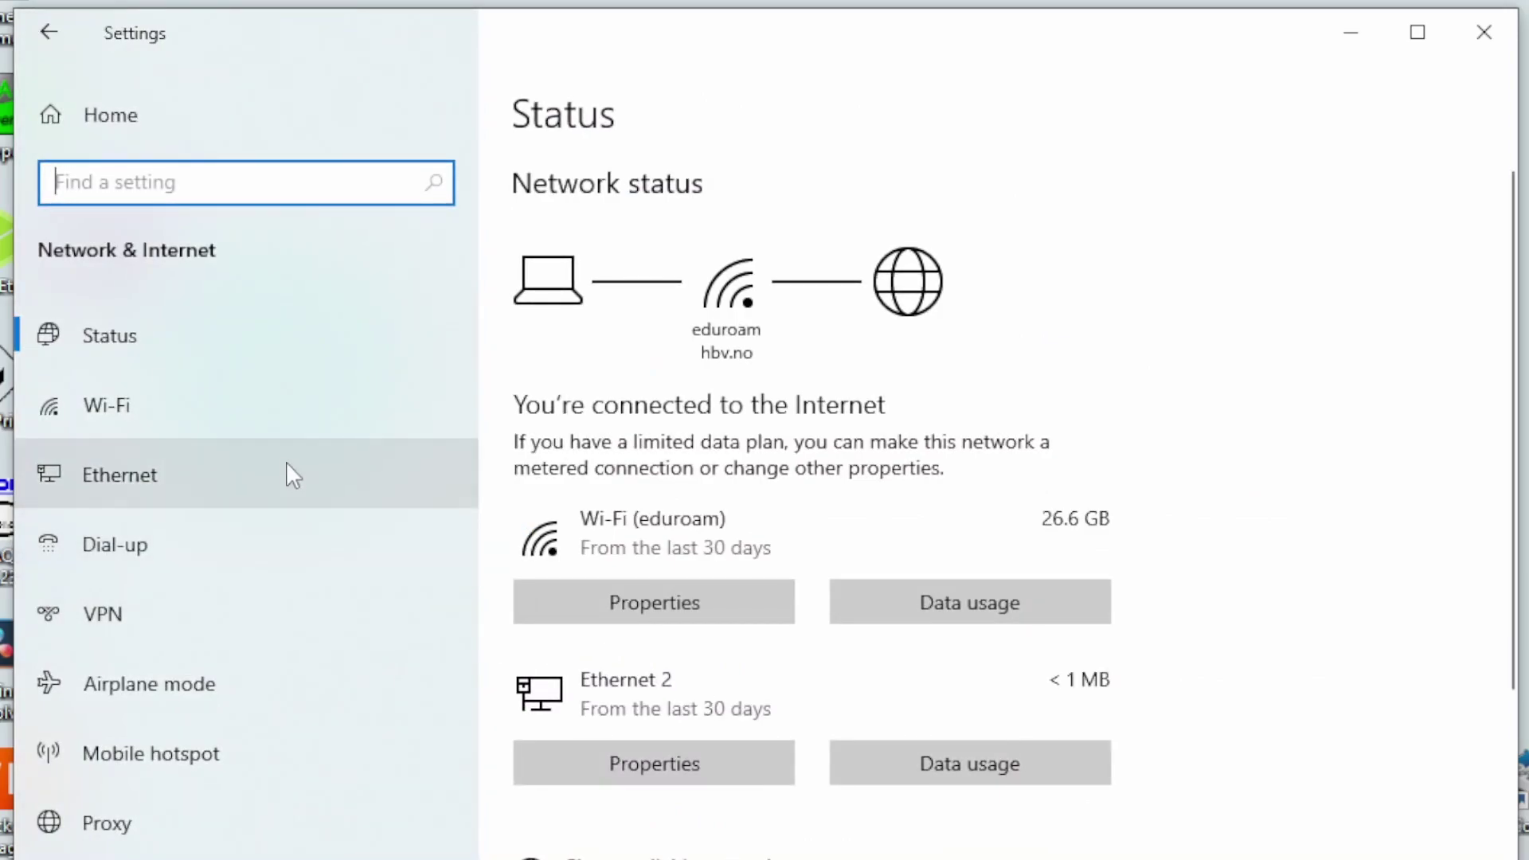
left_click(207, 488)
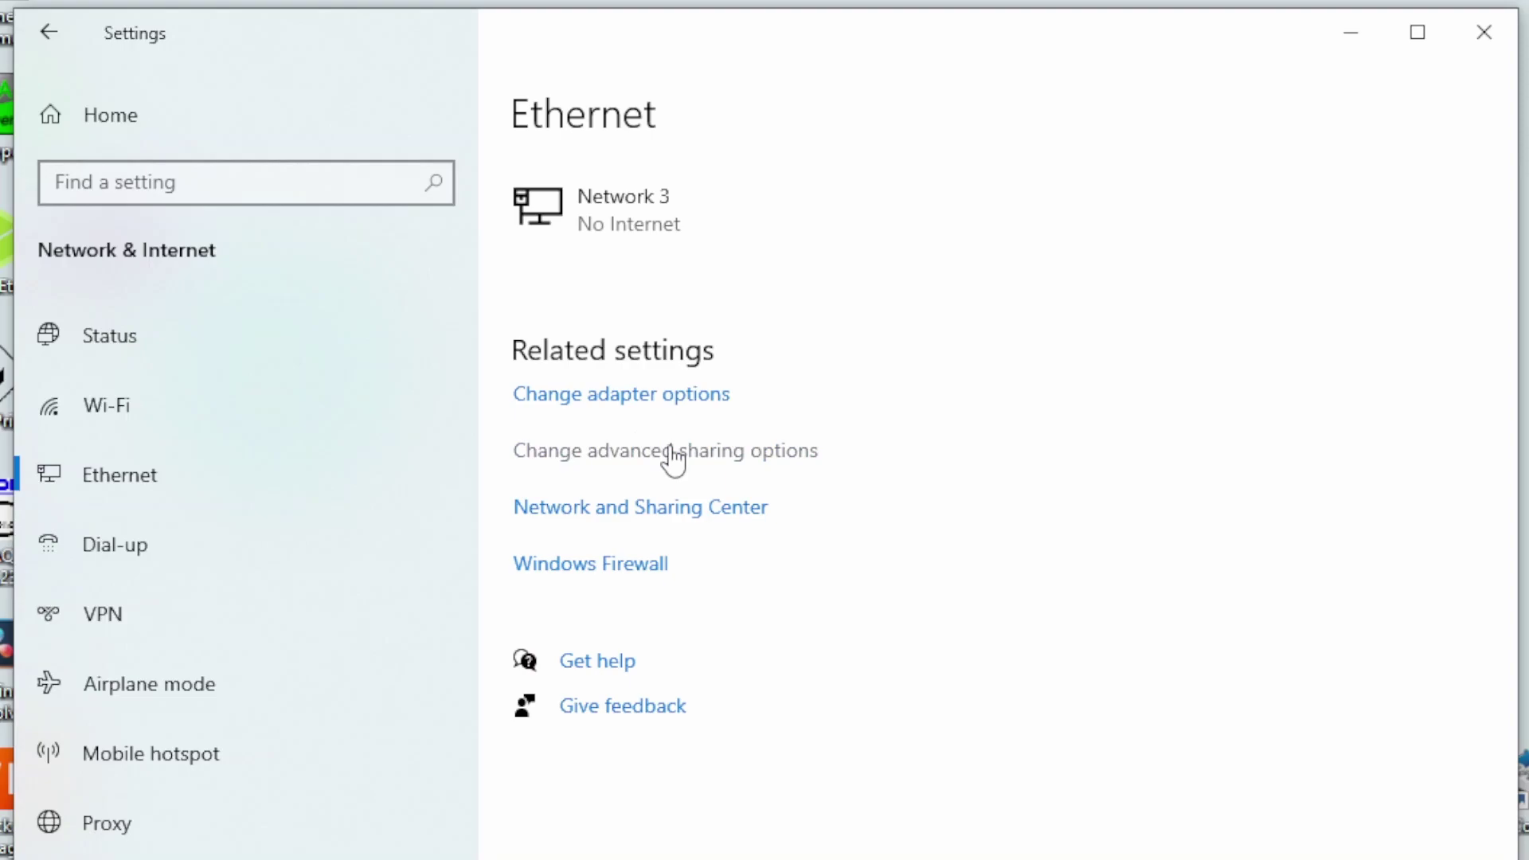
left_click(633, 216)
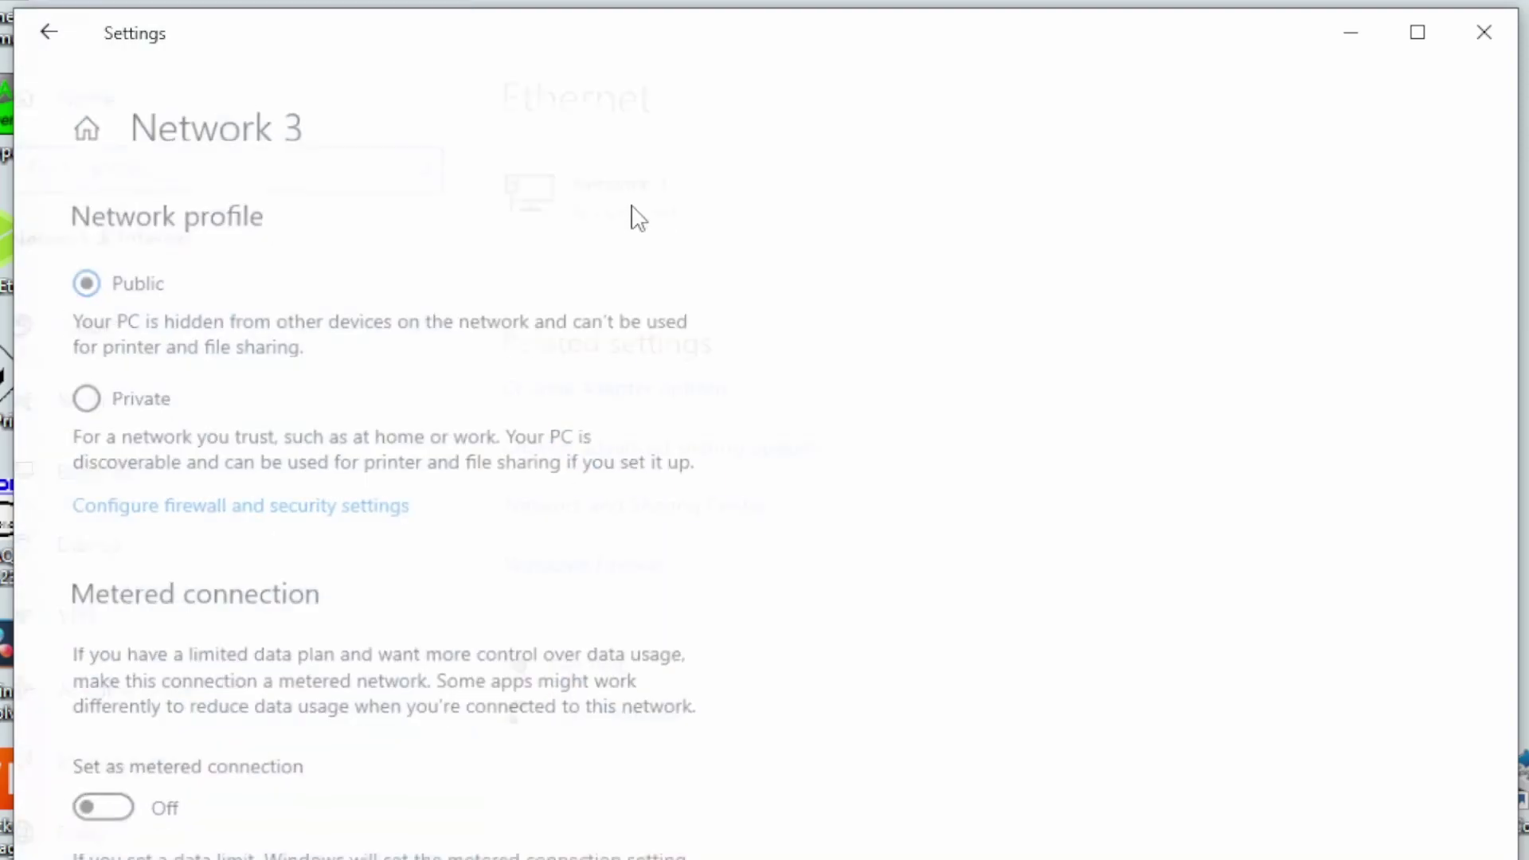
scroll(519, 635, "down", 3)
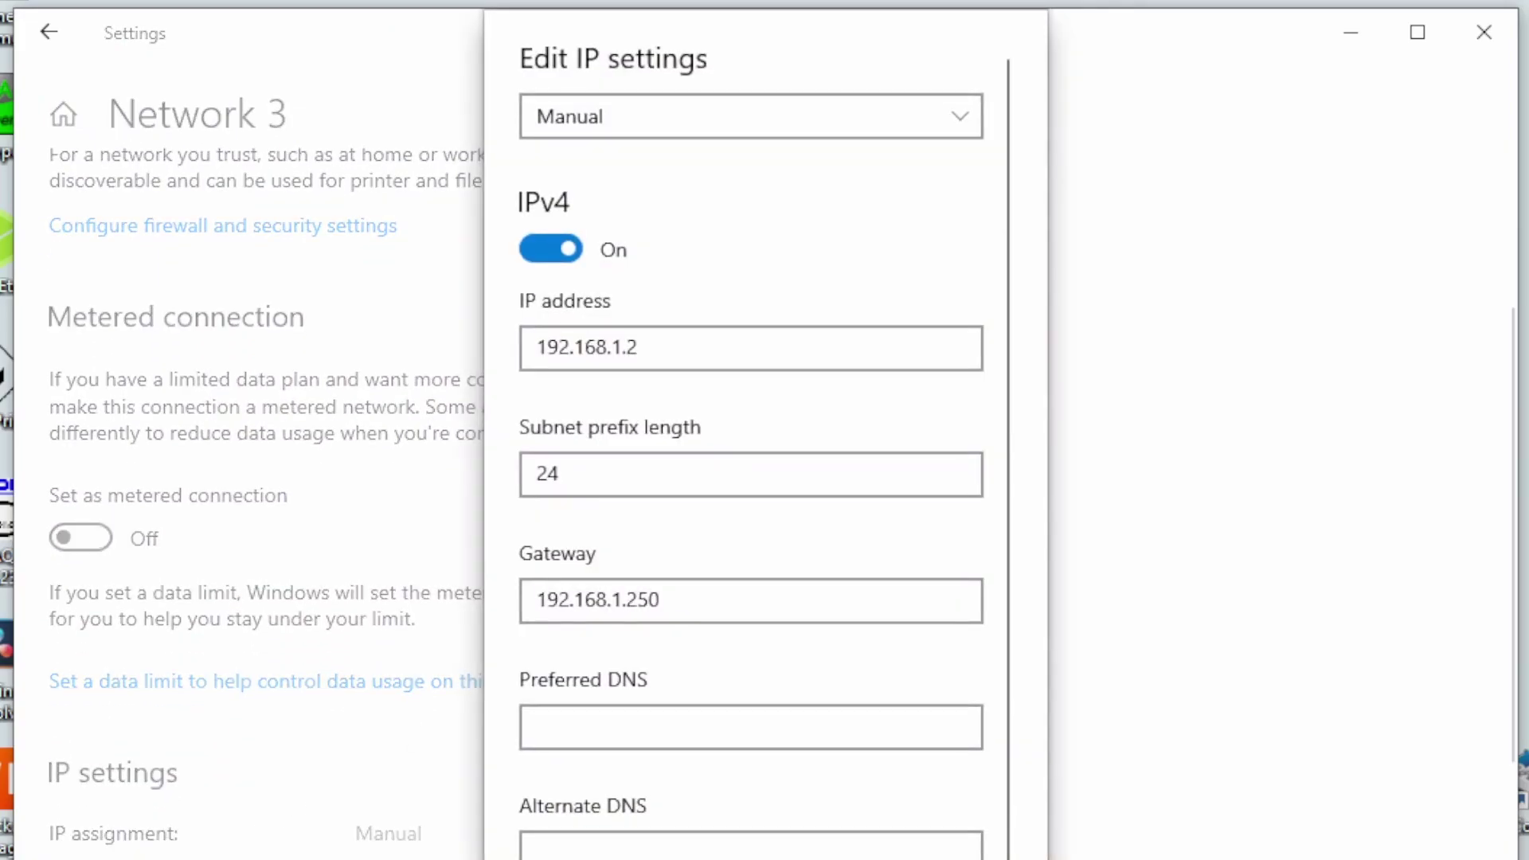
Step: Review the manual IPv4 values: 192.168.1.2, prefix 24, gateway 192.168.1.250
left_click(716, 356)
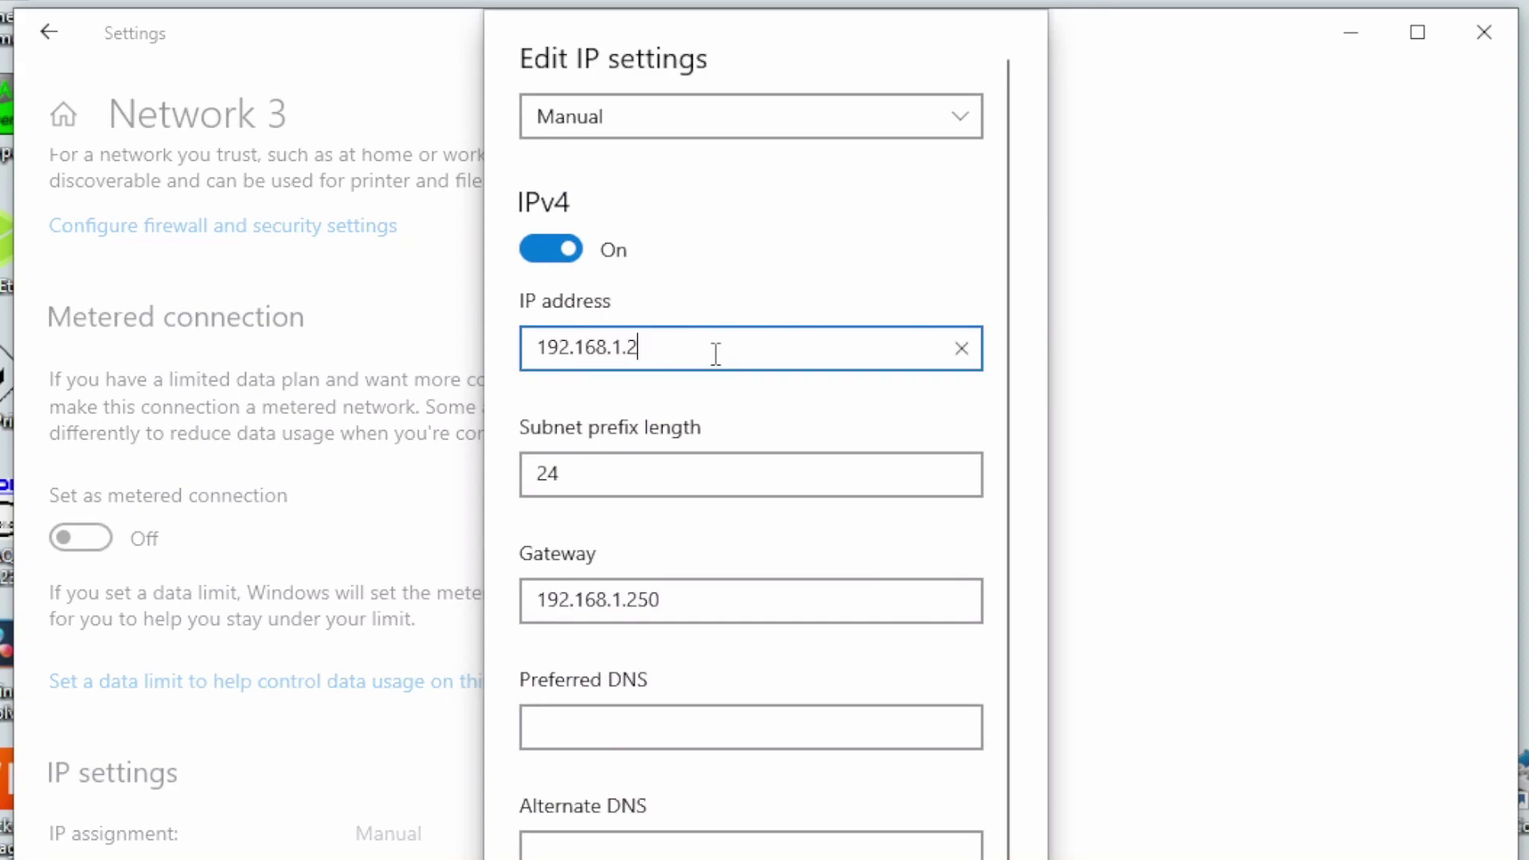
left_click_drag(714, 352, 536, 343)
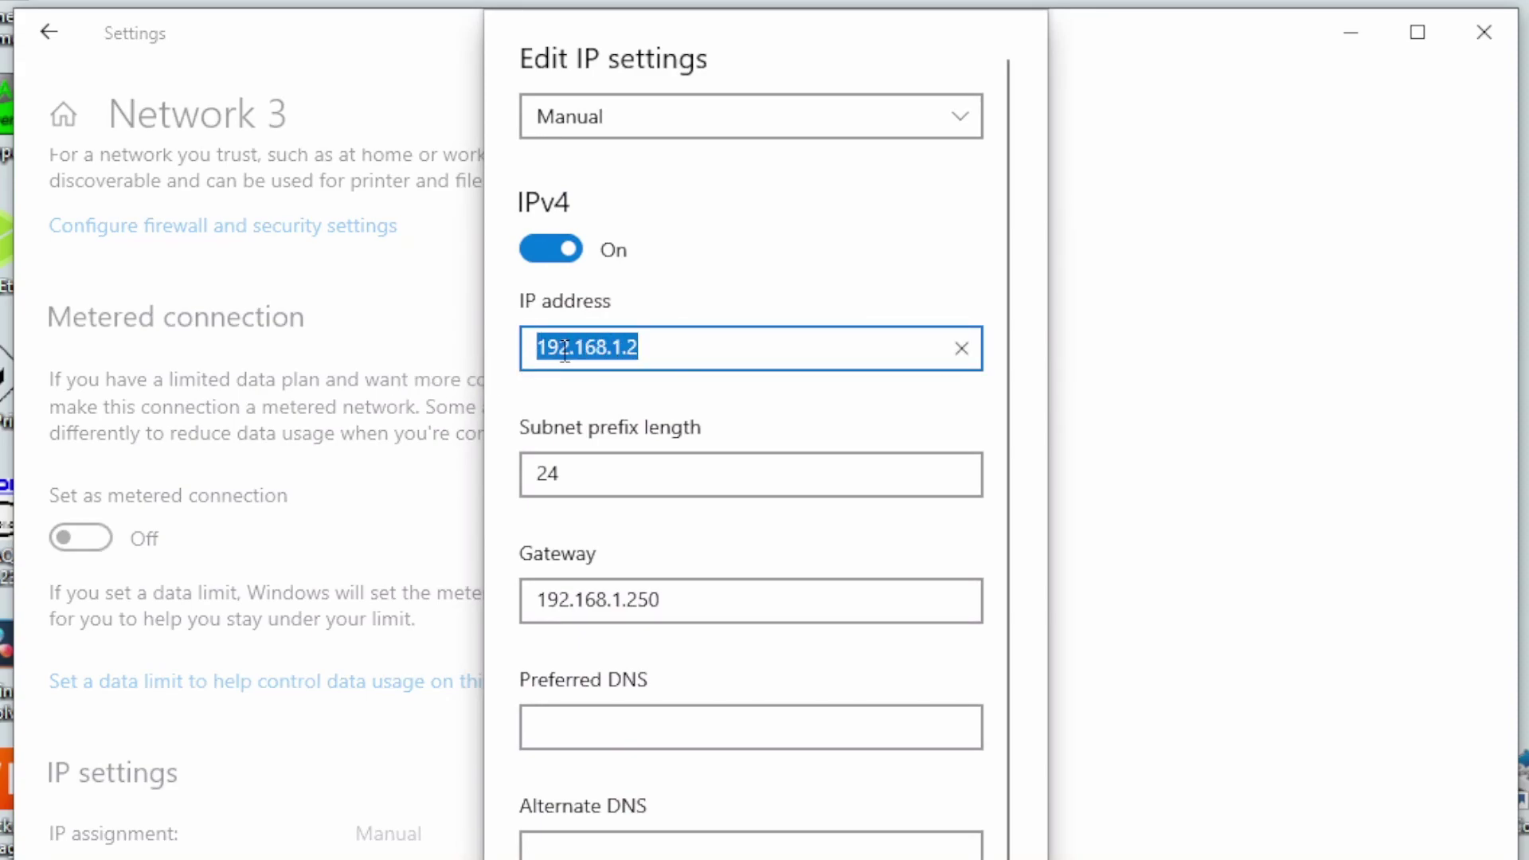
left_click(661, 348)
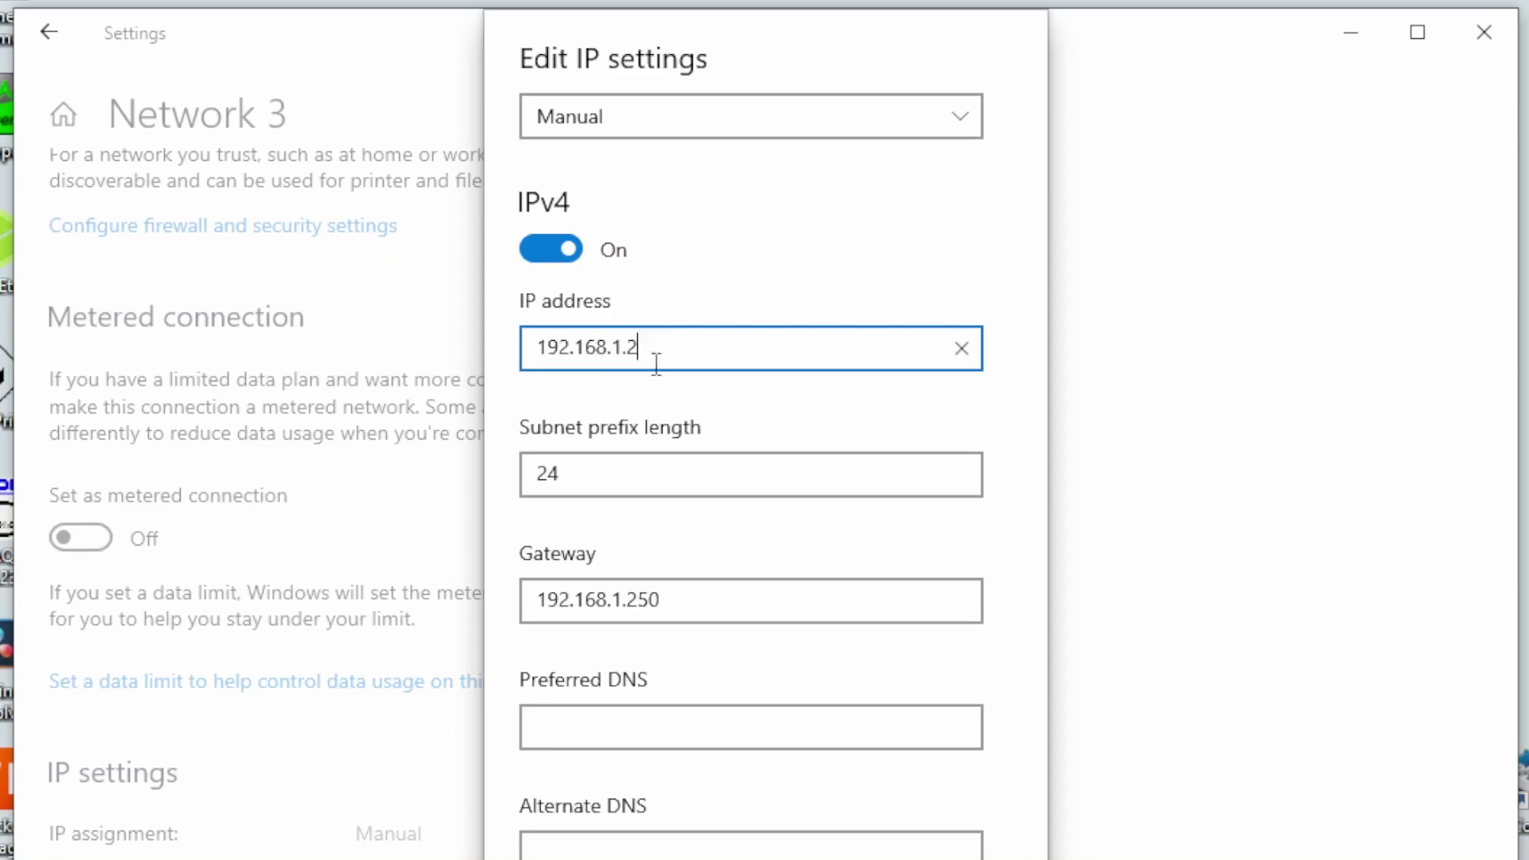
left_click_drag(598, 475, 533, 475)
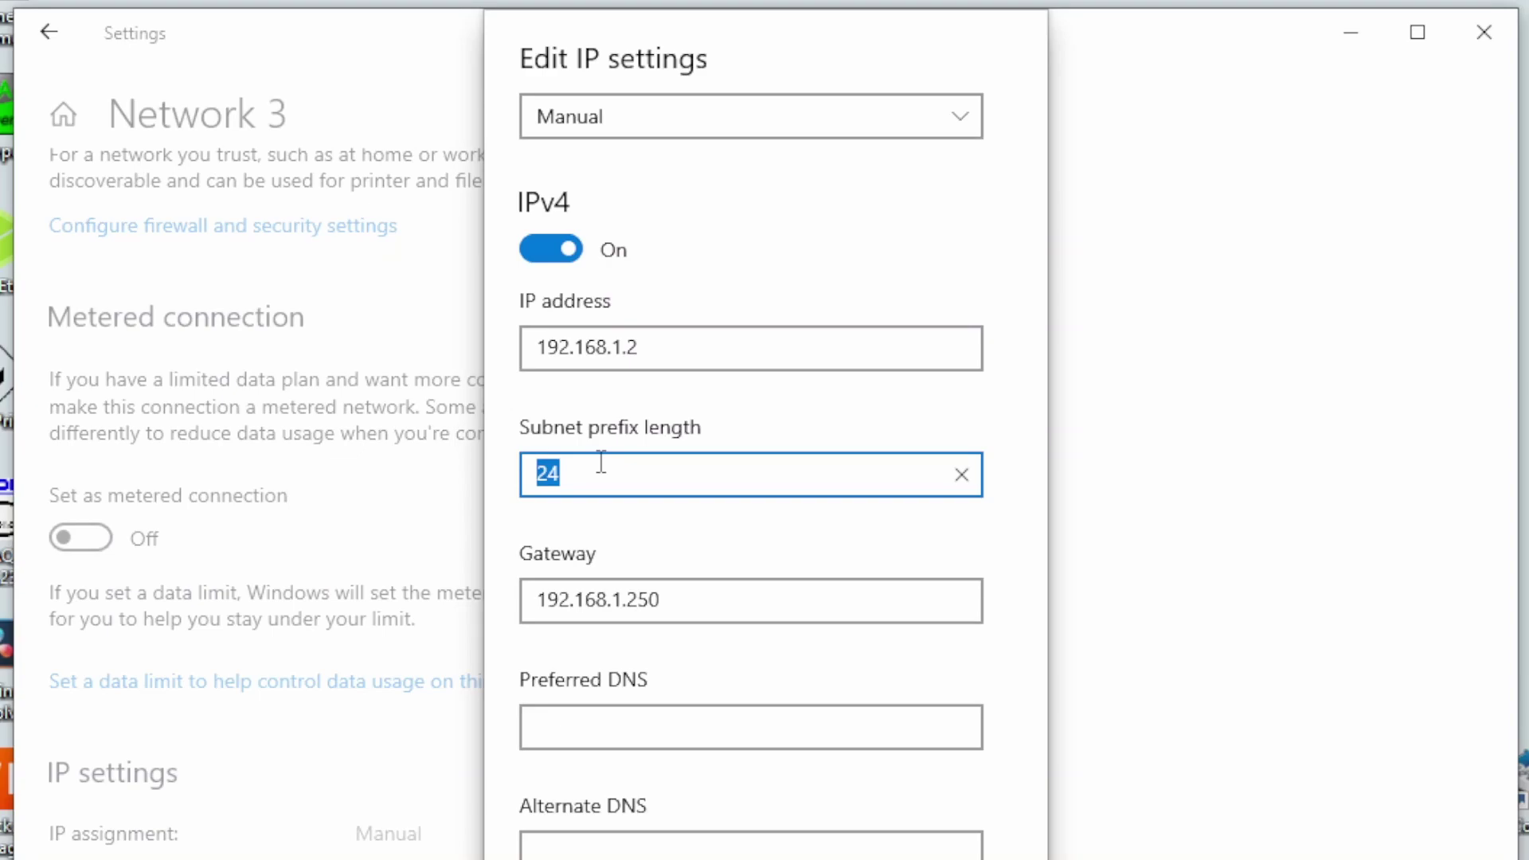
left_click(705, 608)
left_click_drag(705, 608, 535, 609)
left_click(692, 602)
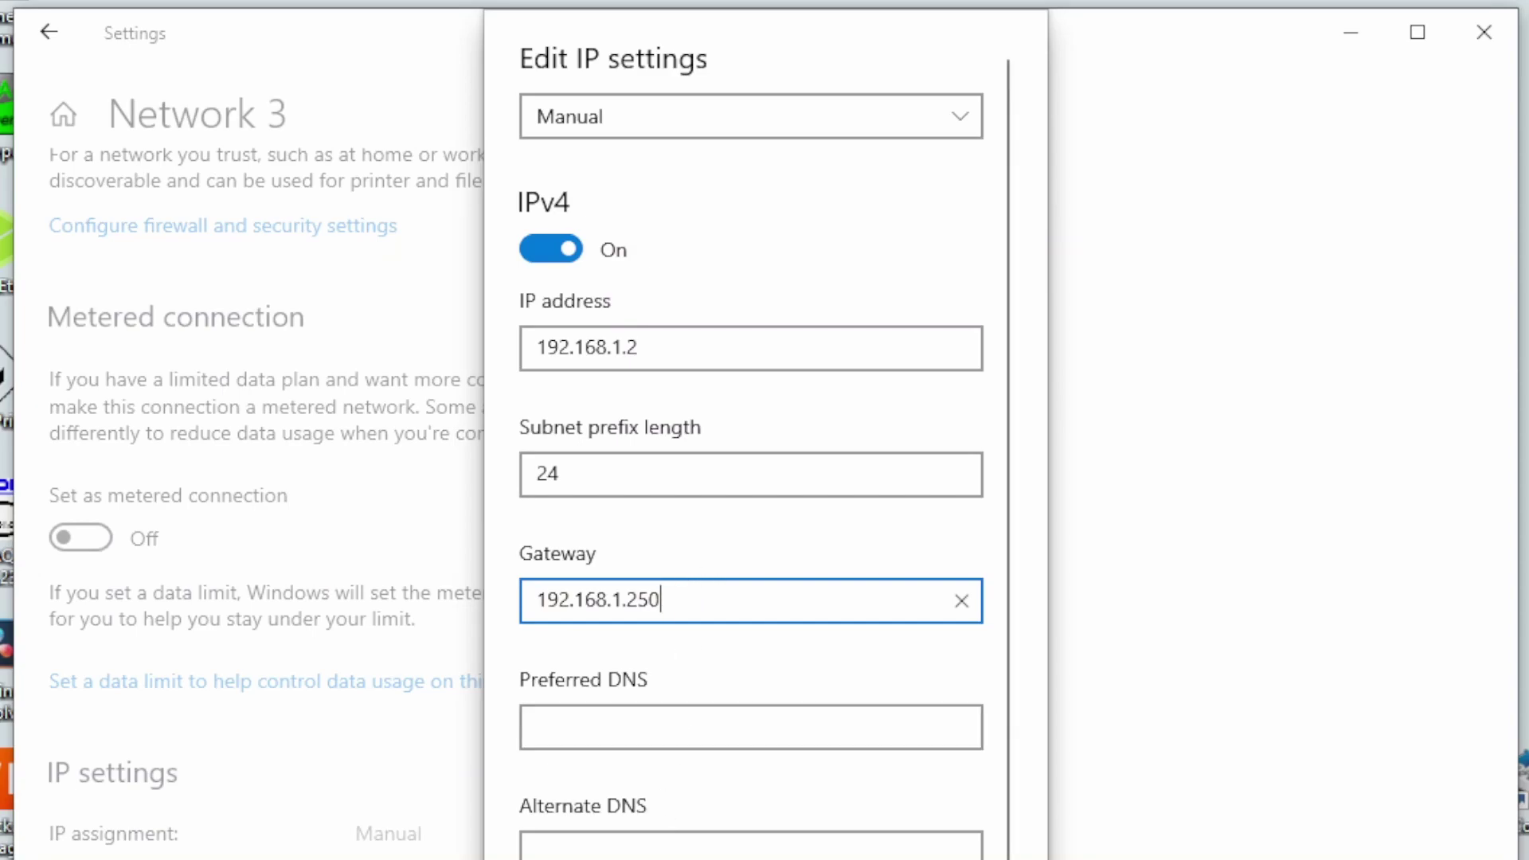
Step: Launch Command Prompt and run 'ping 192.168.1.250'
key("super")
type("cmd")
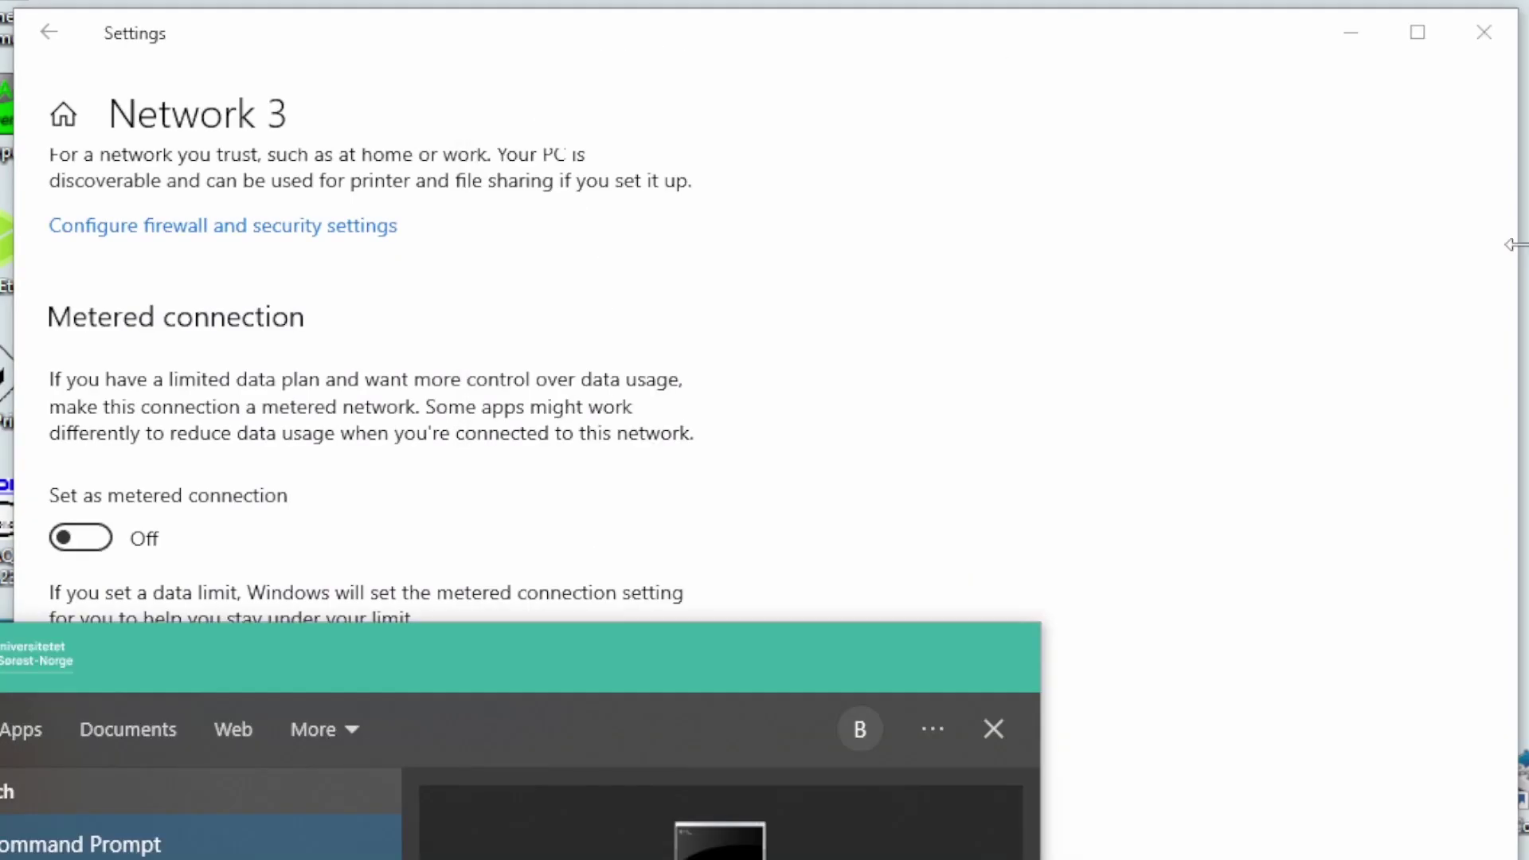
key("Return")
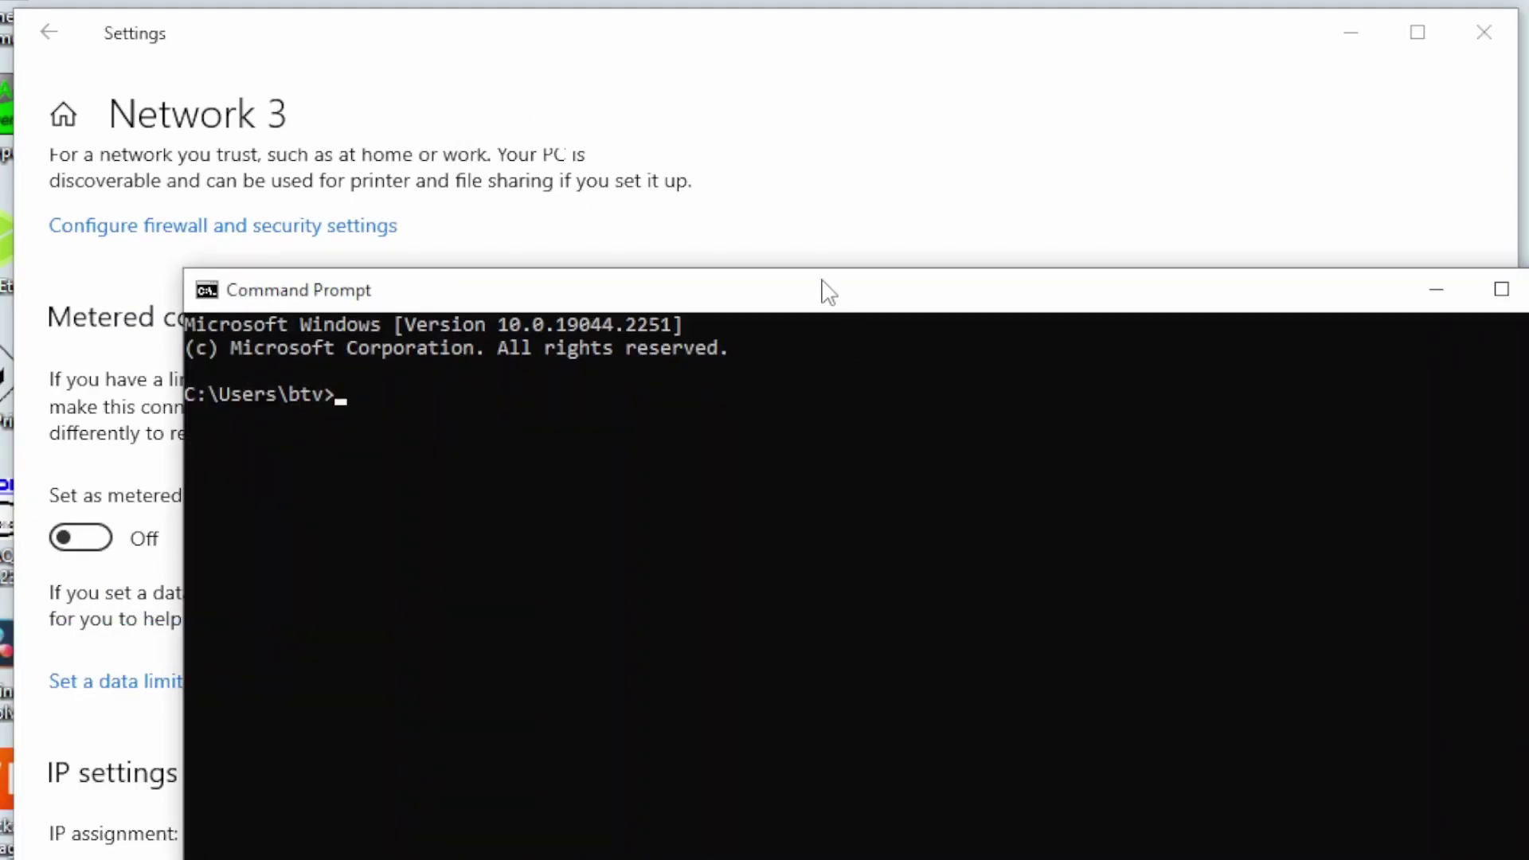
left_click_drag(823, 290, 713, 102)
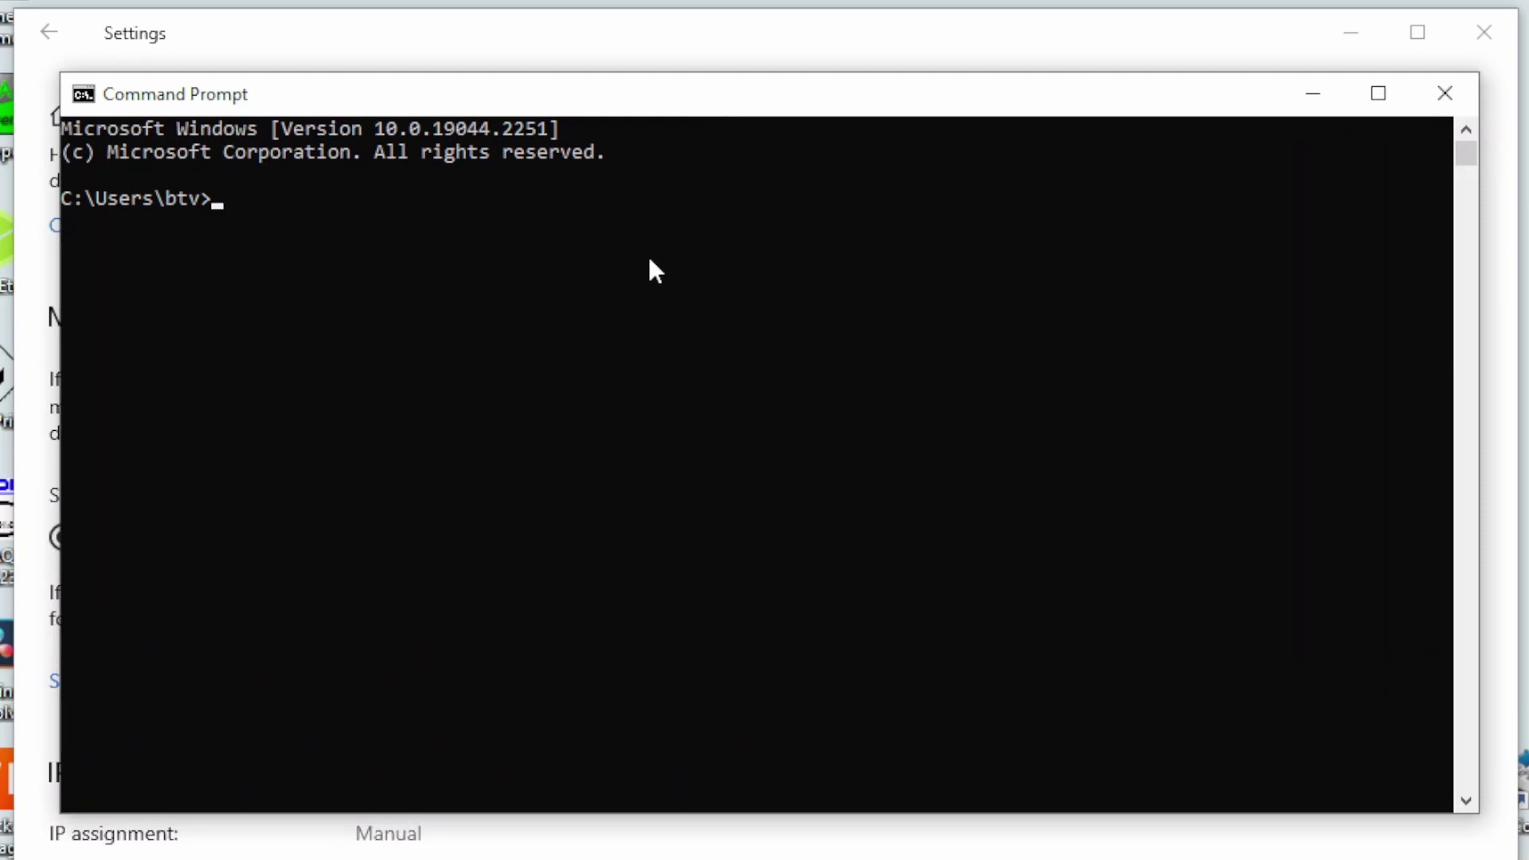
type("ping 192.168.1.250")
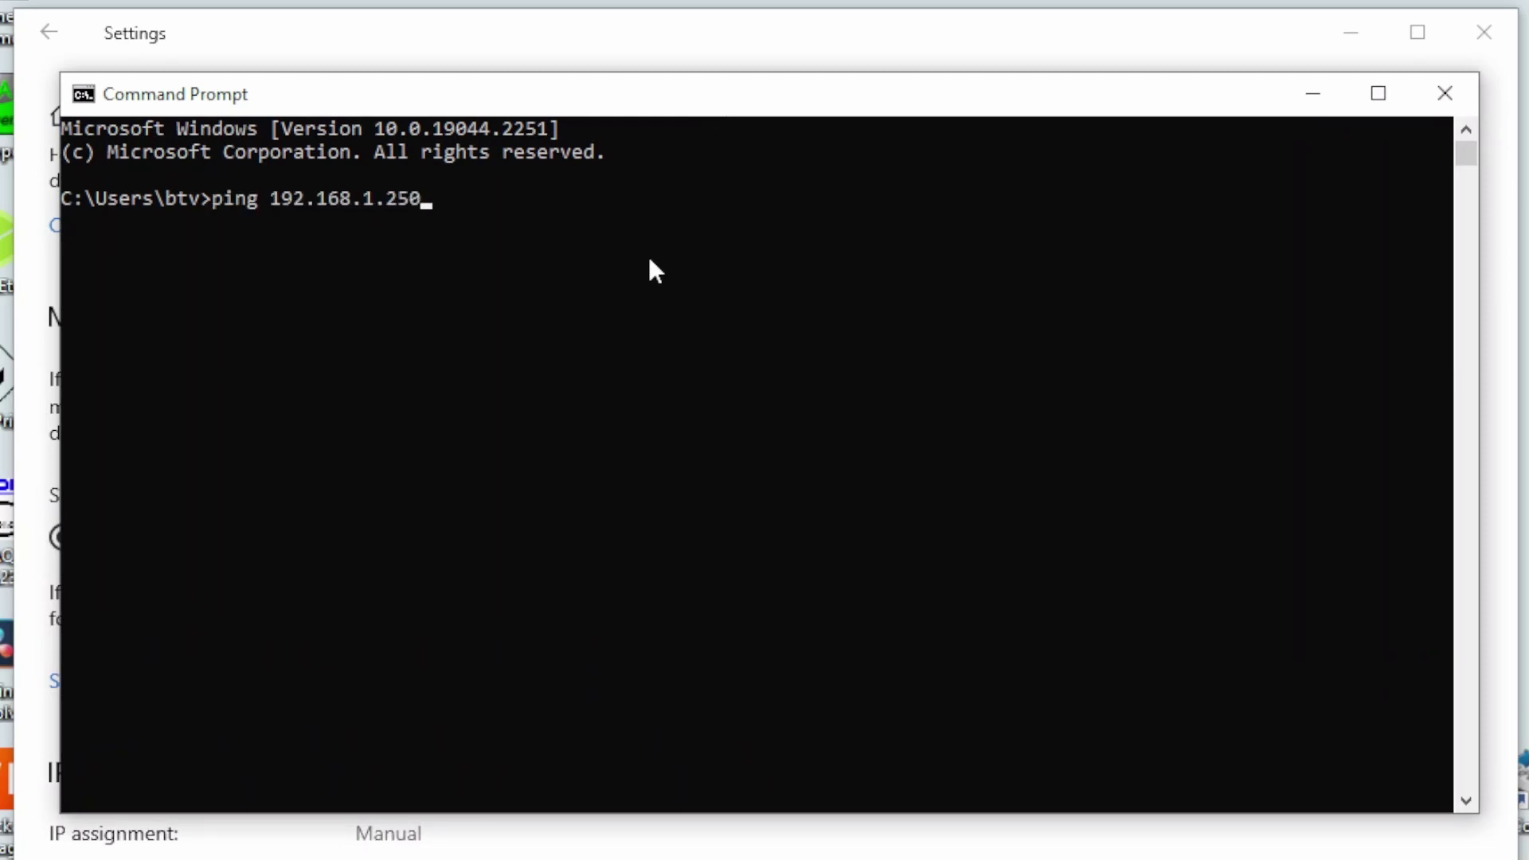
key("Return")
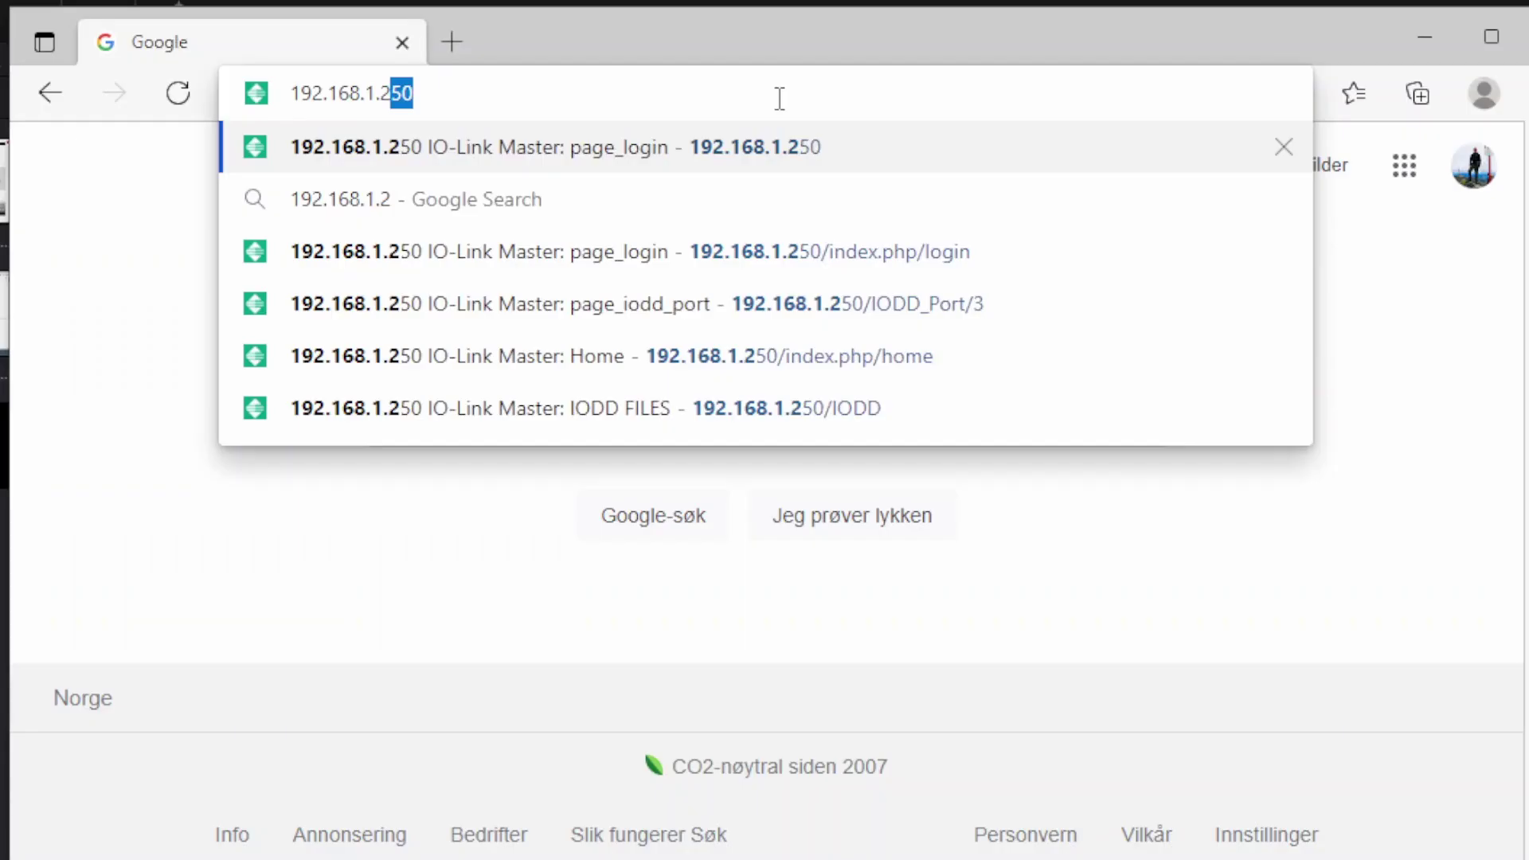
Step: Load the master's web page at 192.168.1.250 and log in as Admin
type("50")
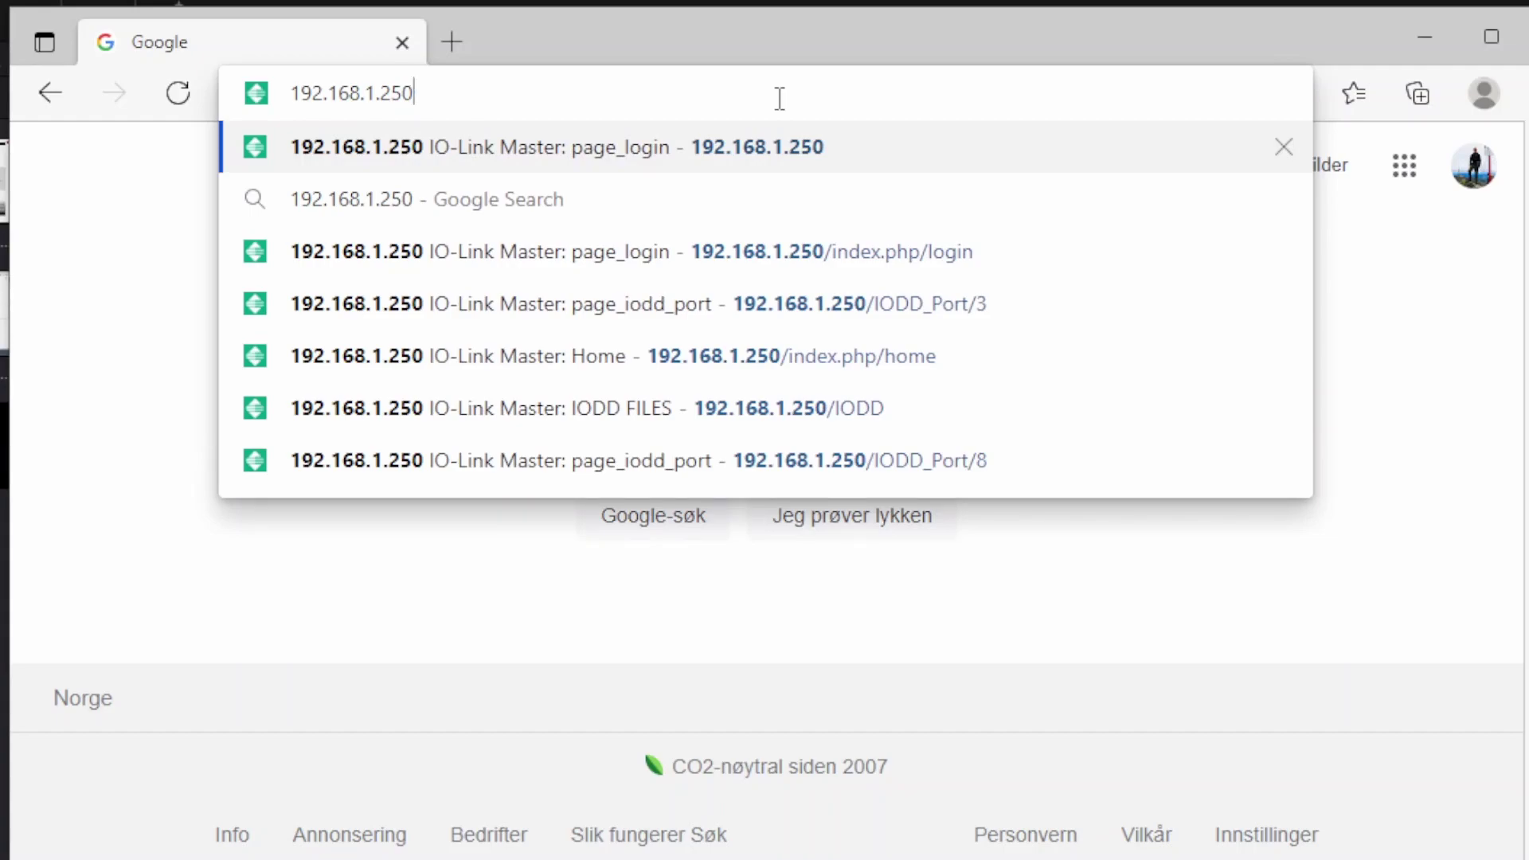
key("Return")
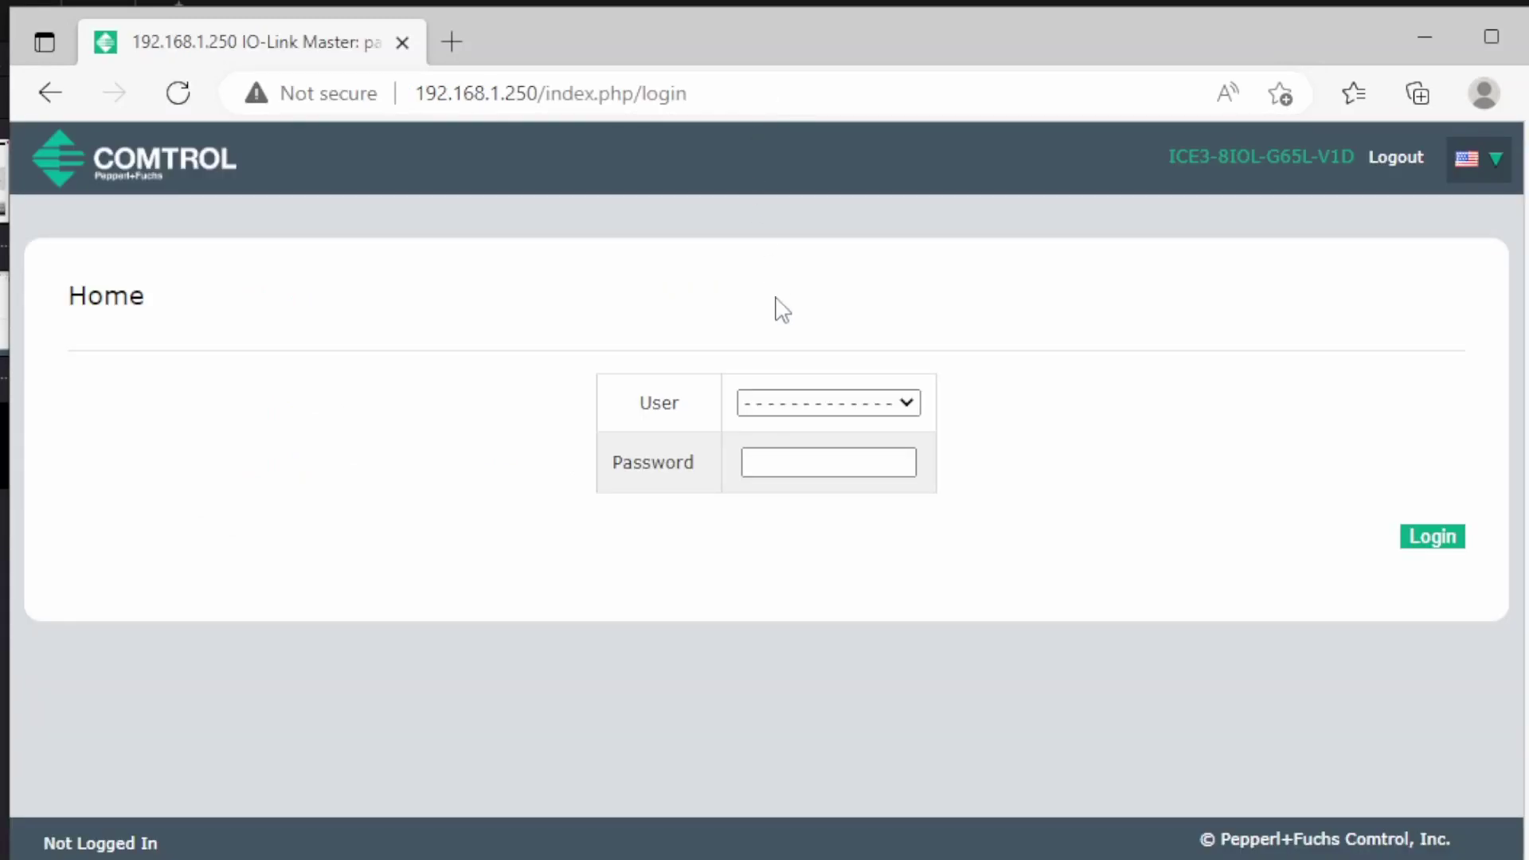
left_click(852, 410)
left_click(839, 458)
left_click(839, 462)
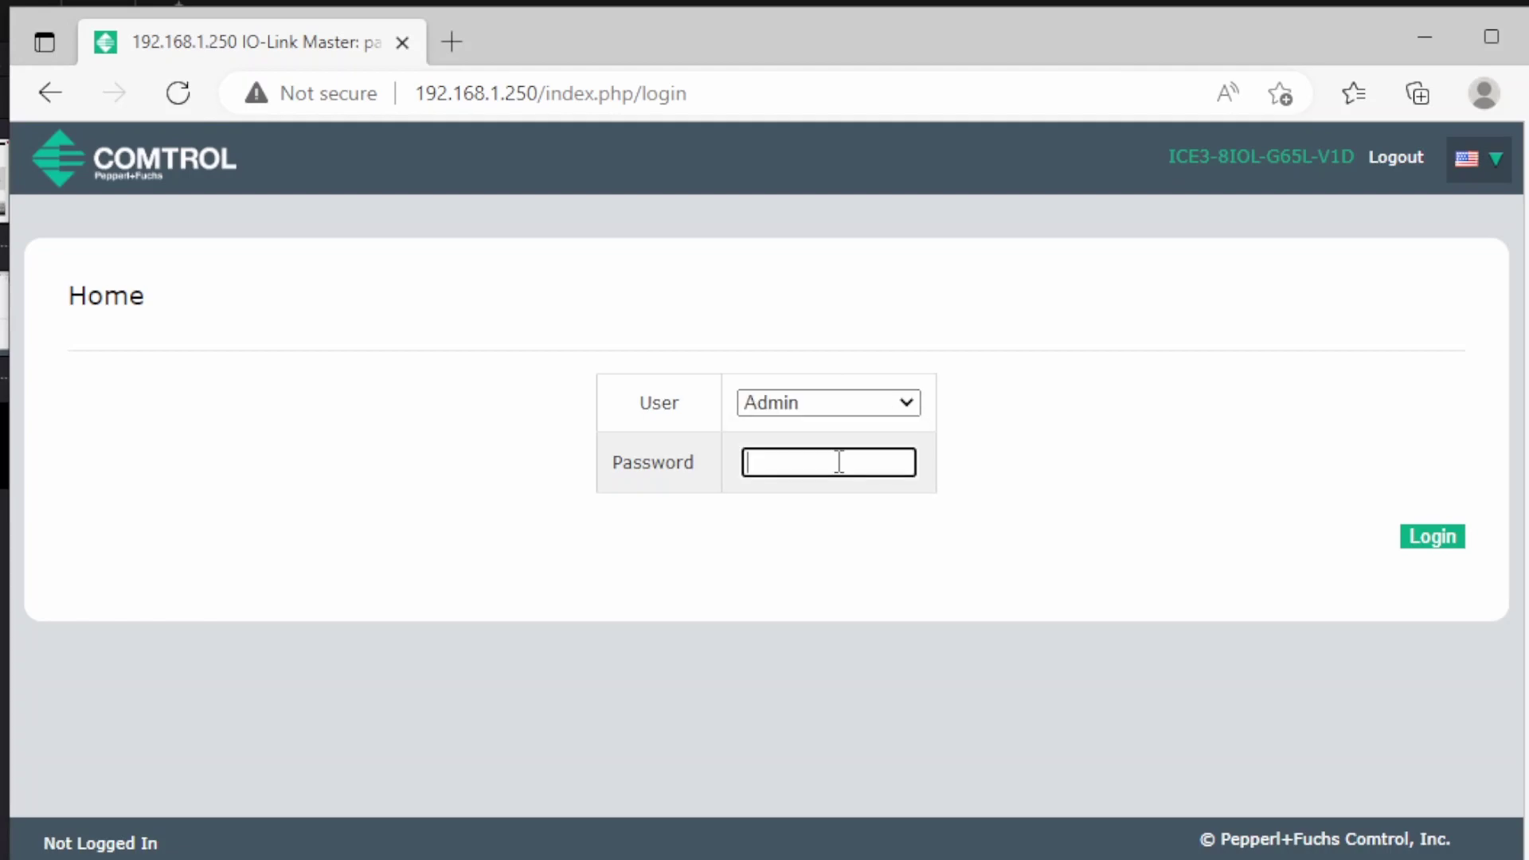
key("Return")
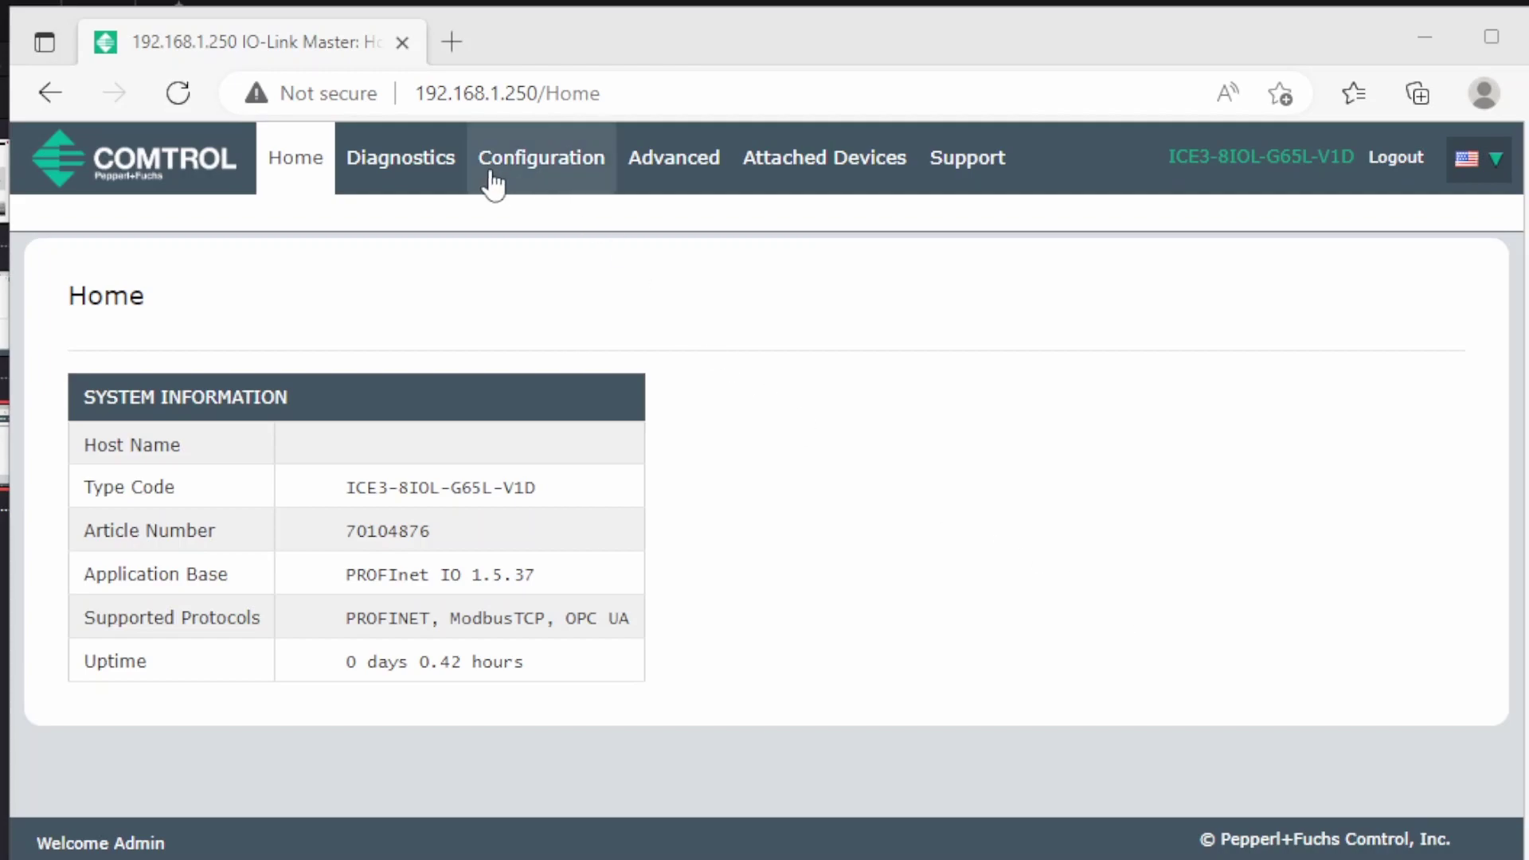
Step: Check IO-Link Diagnostics for operational Port 3 (UC400-F77-EP-IO-V31) and Port 8 (ICA-8DIO-CB10-IO)
left_click(429, 164)
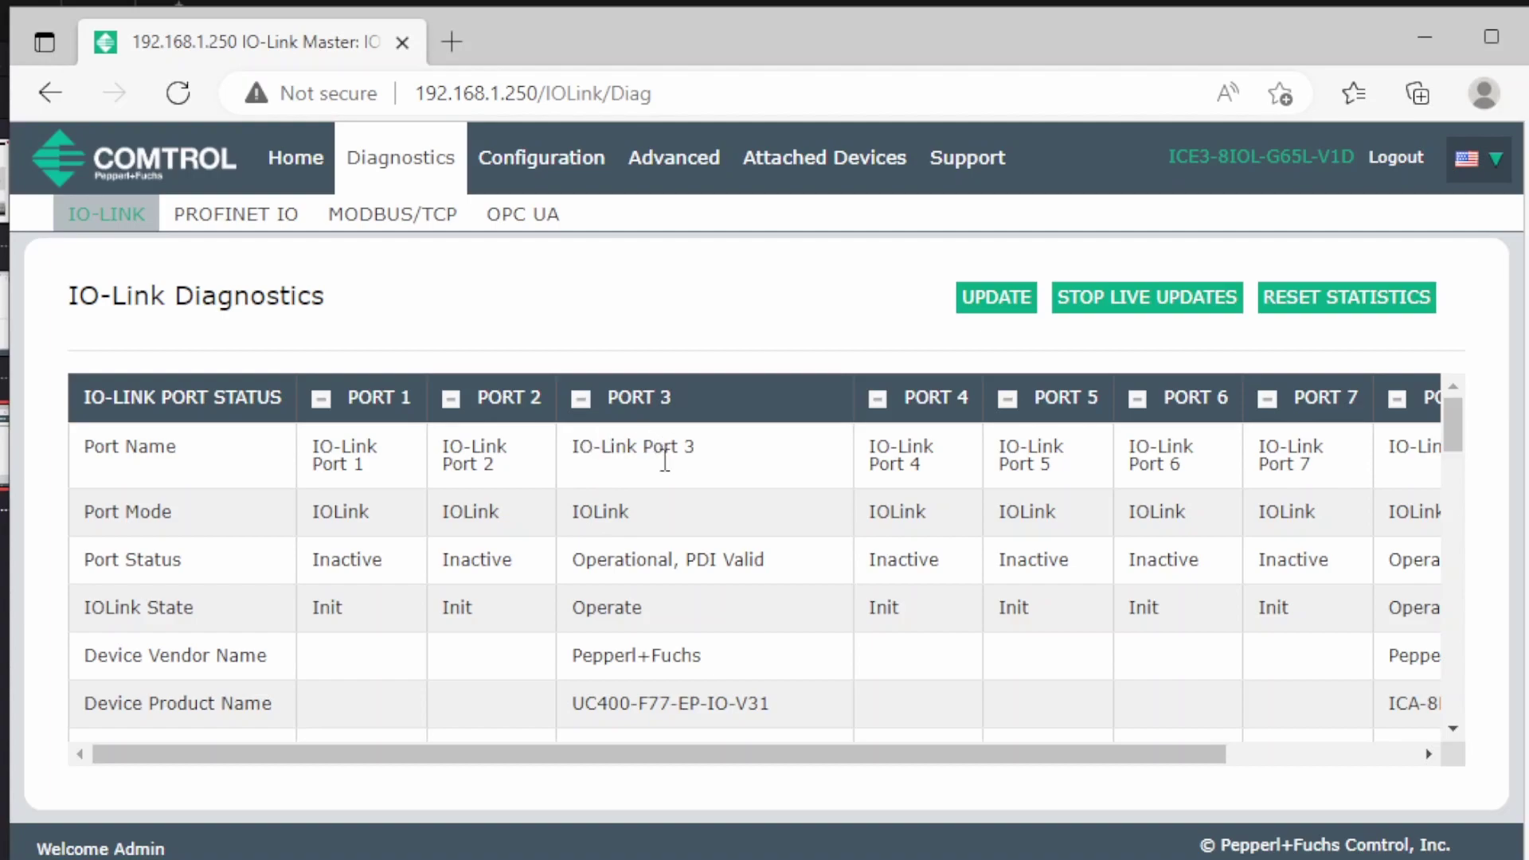
left_click_drag(614, 754, 877, 755)
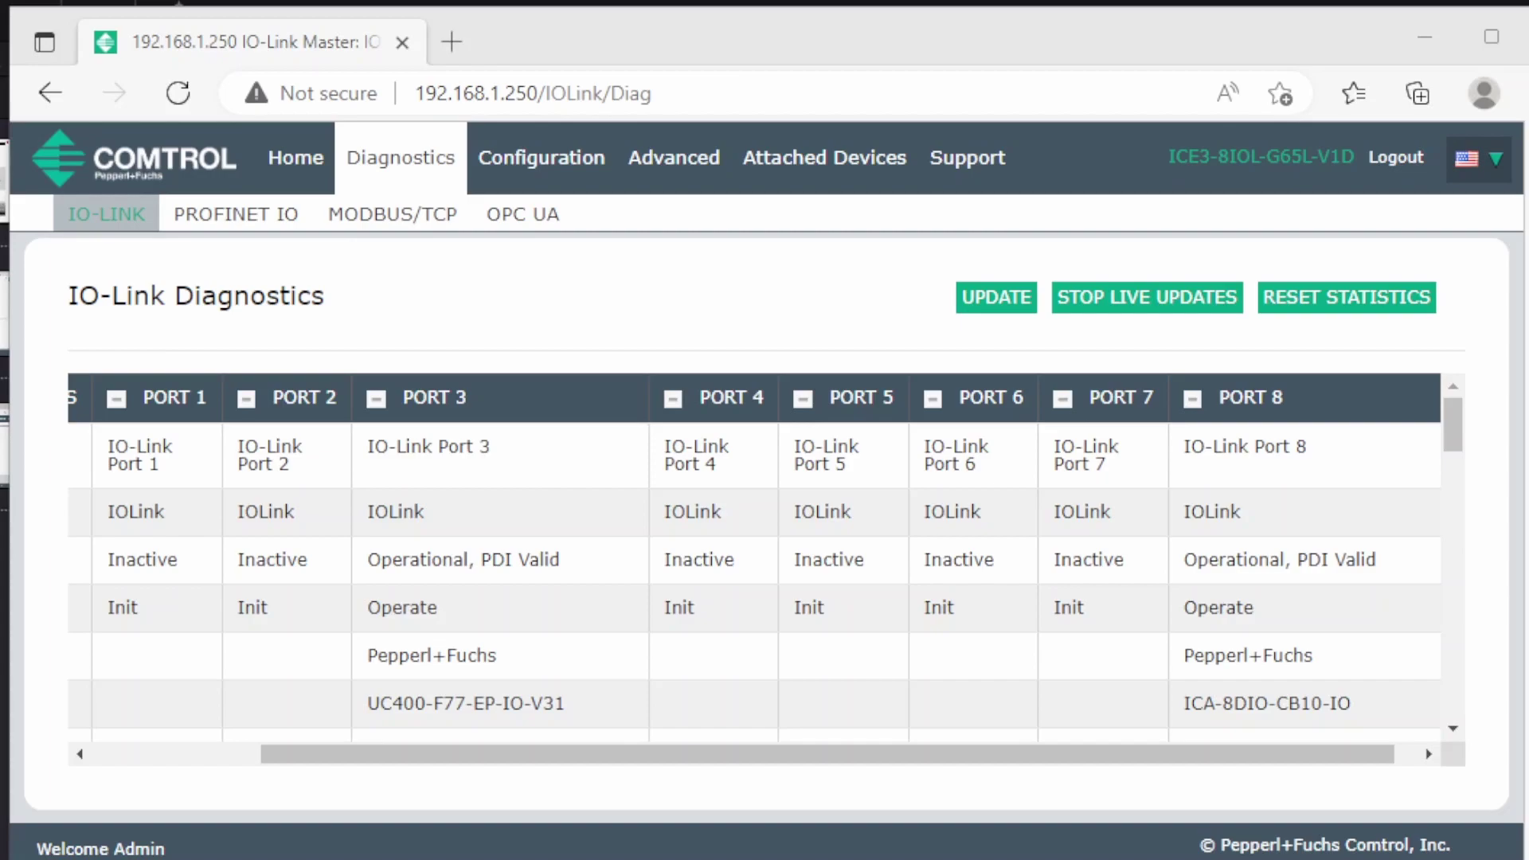
left_click(840, 169)
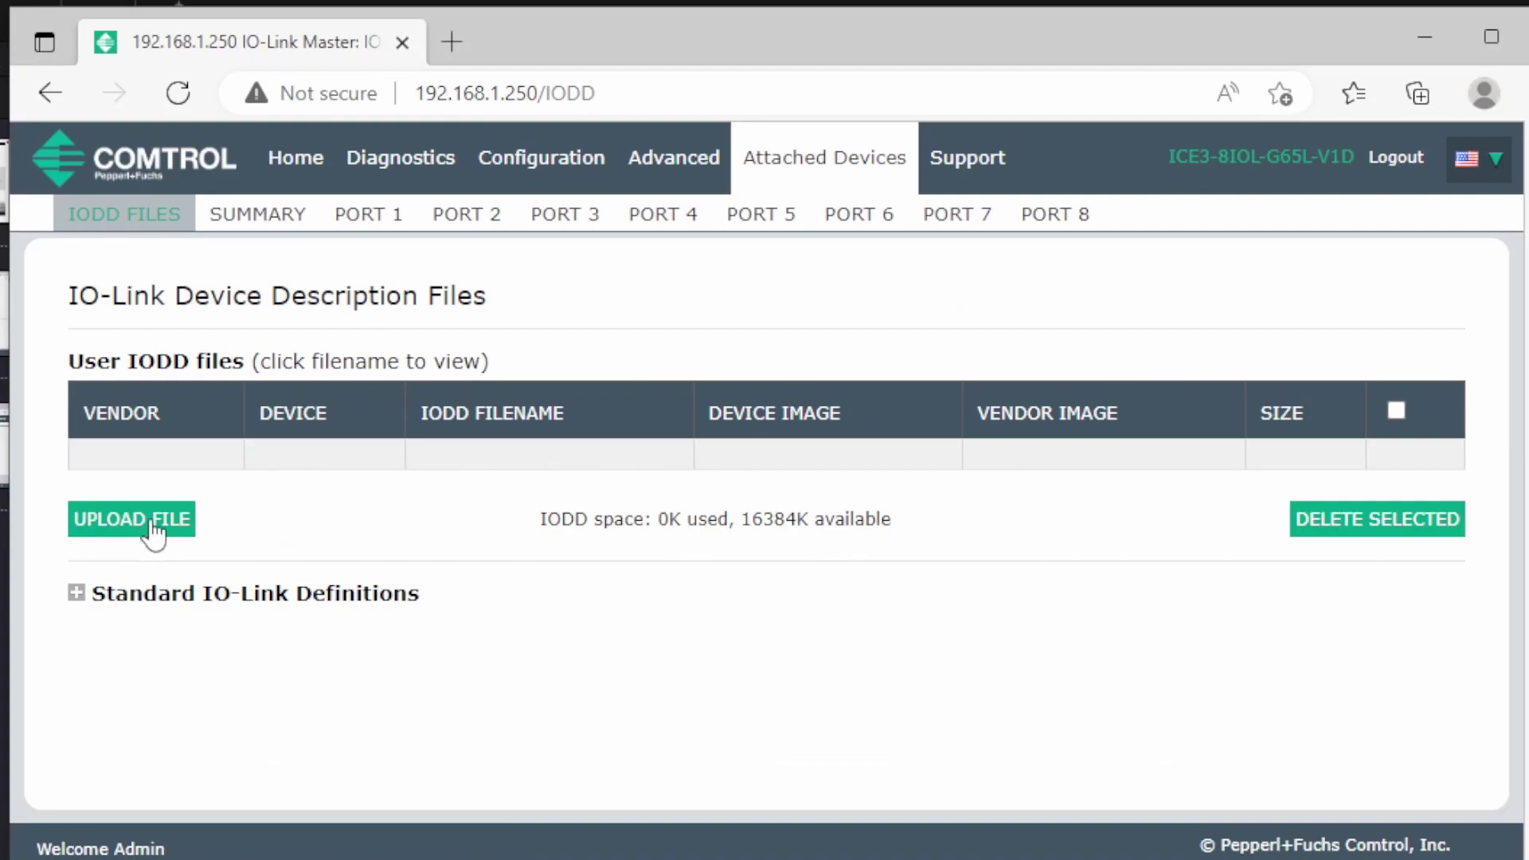
Step: Upload the 1834594a.zip IODD file to the master
left_click(154, 530)
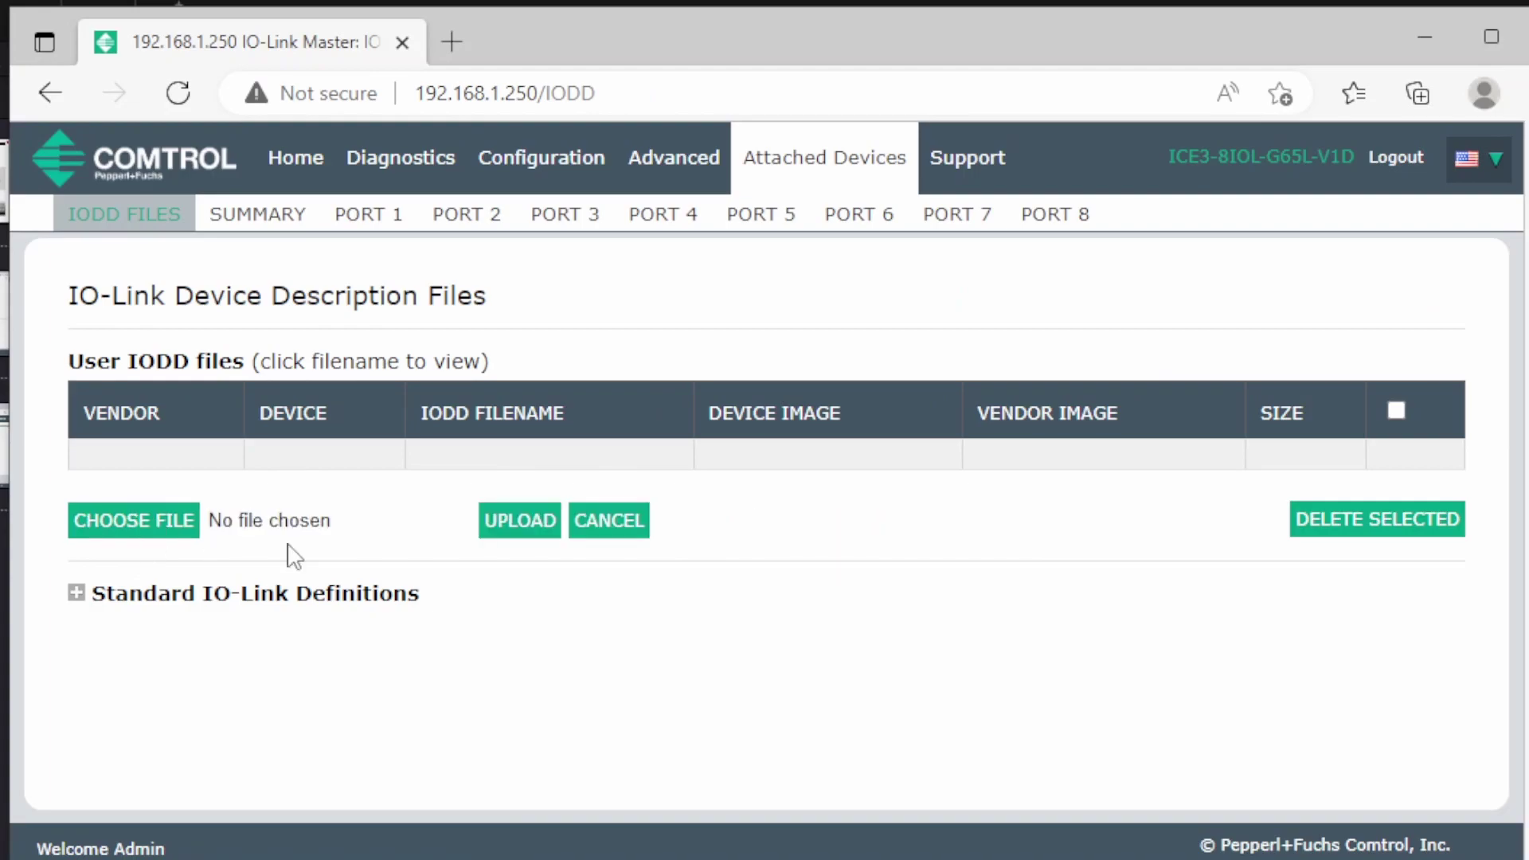
left_click(136, 526)
left_click(453, 323)
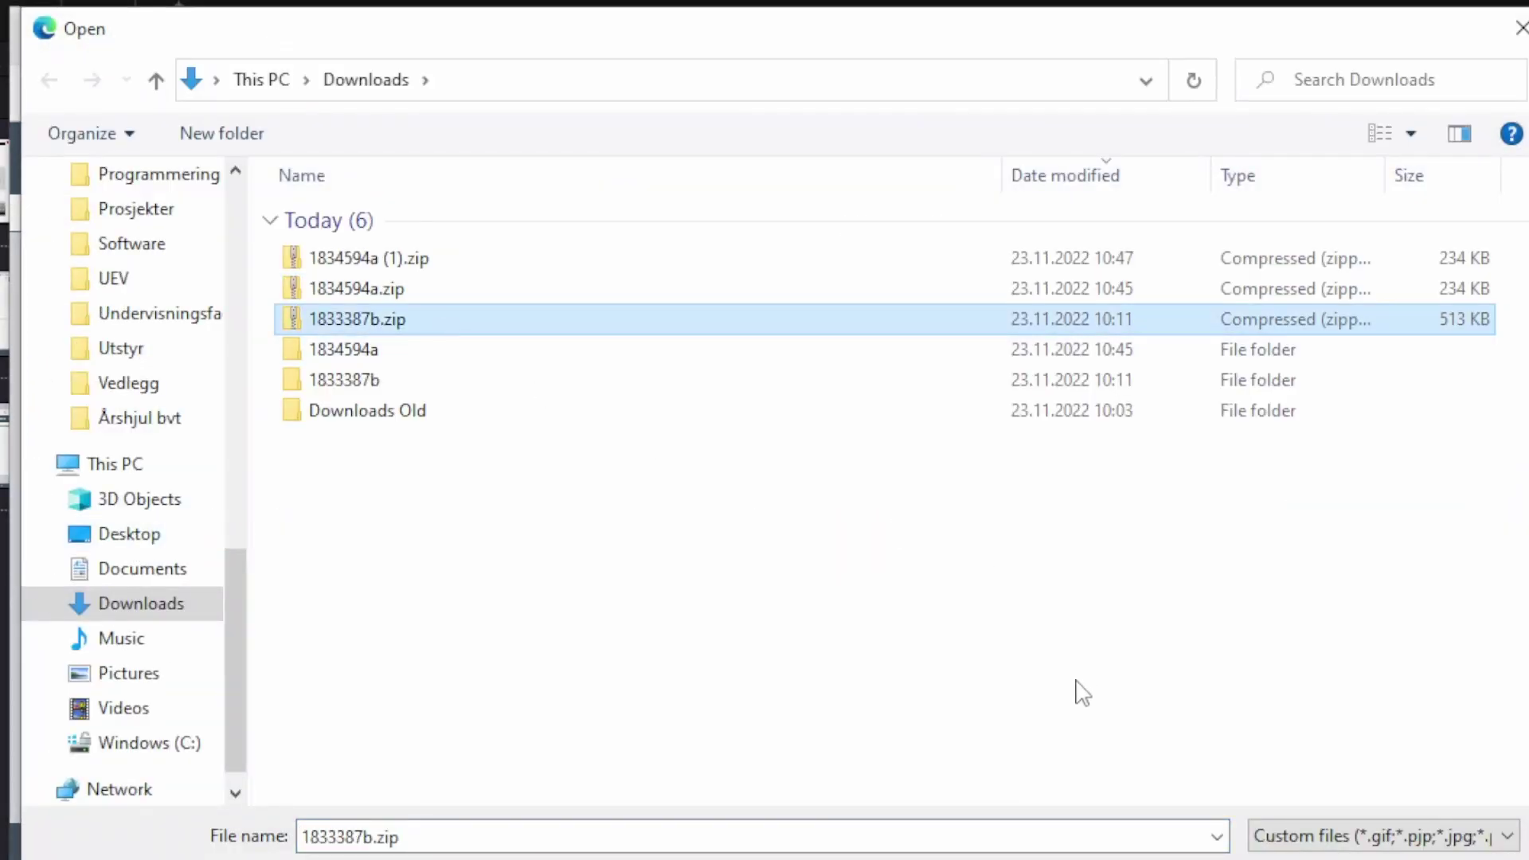
left_click(459, 288)
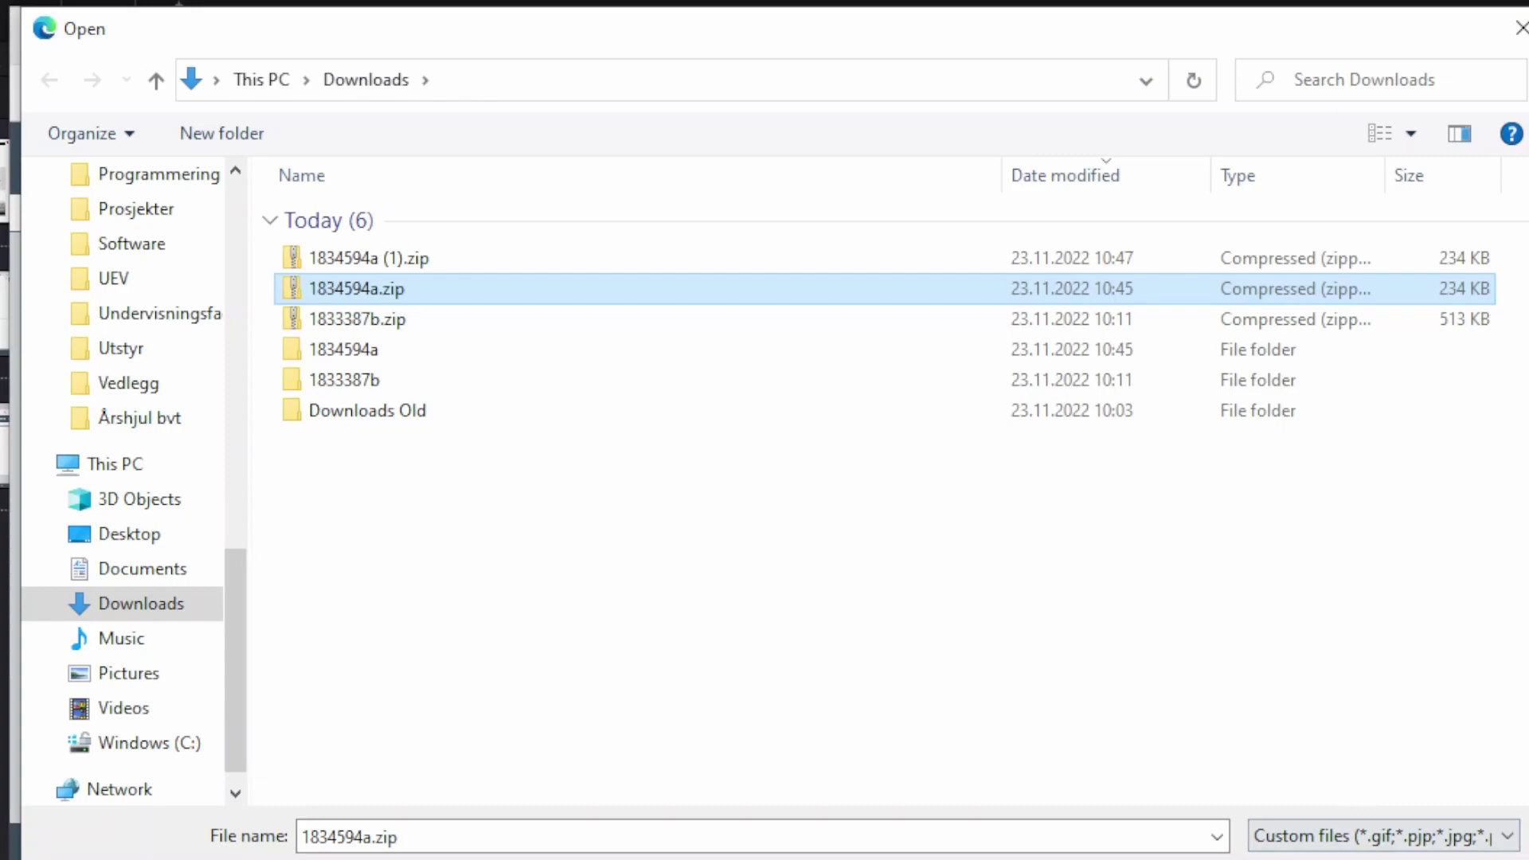
key("Return")
left_click(525, 532)
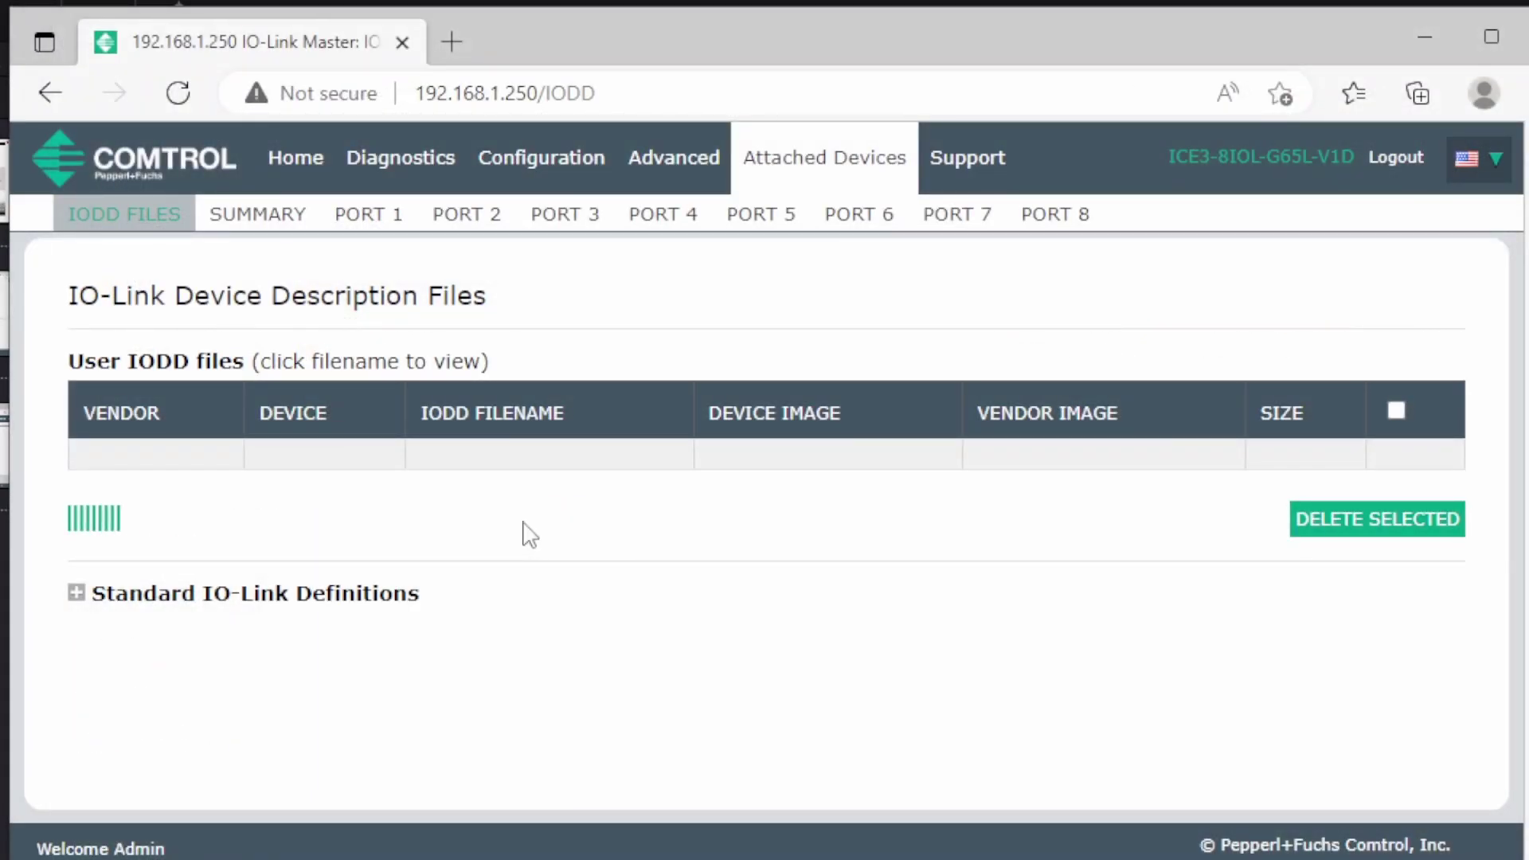
Step: Upload the 1833387b.zip IODD file as the second device description
left_click(120, 570)
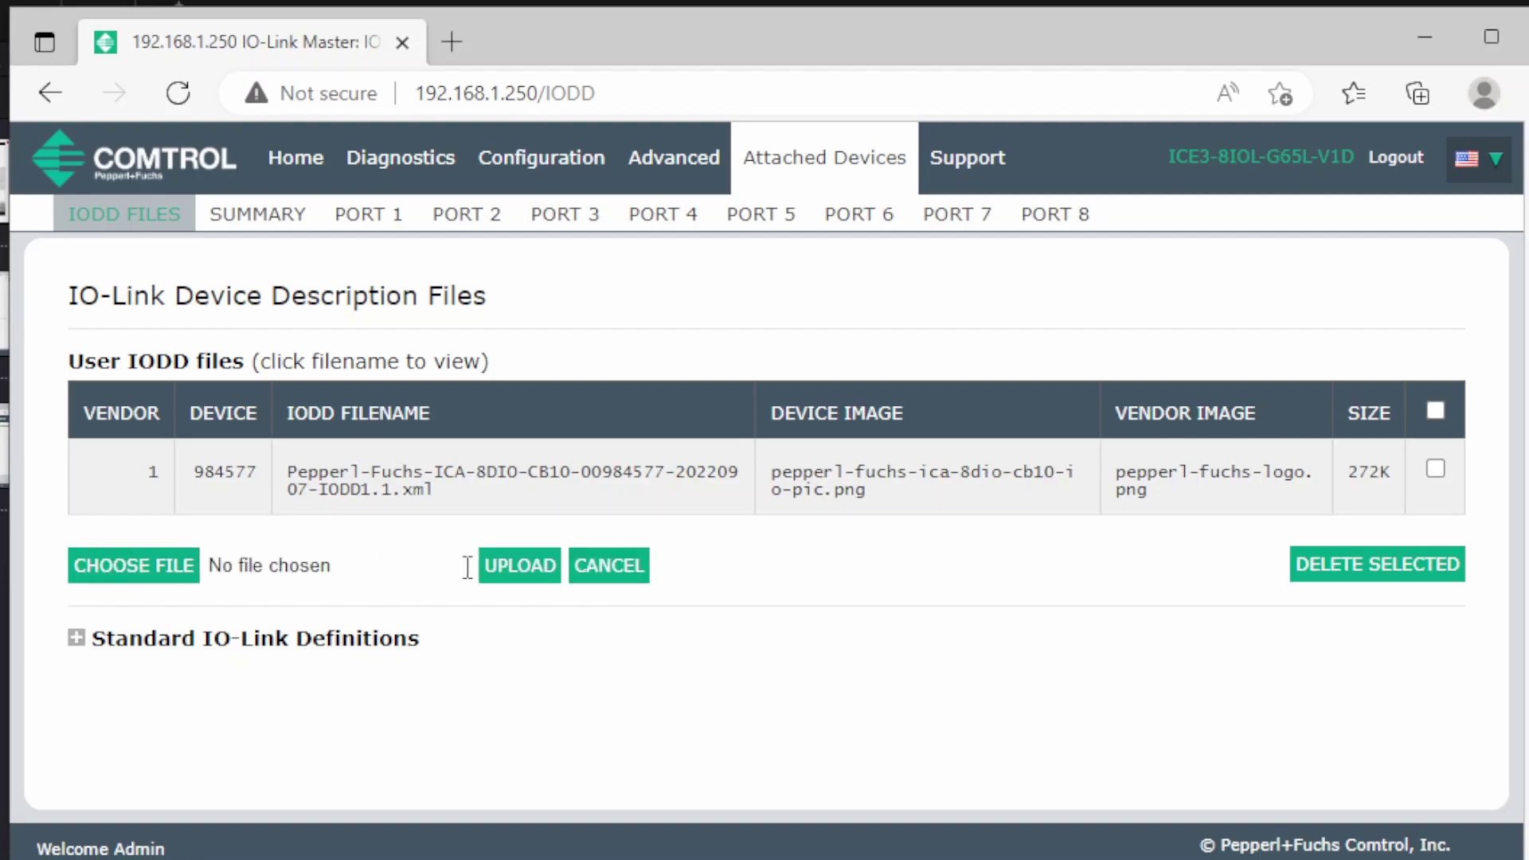
left_click(149, 580)
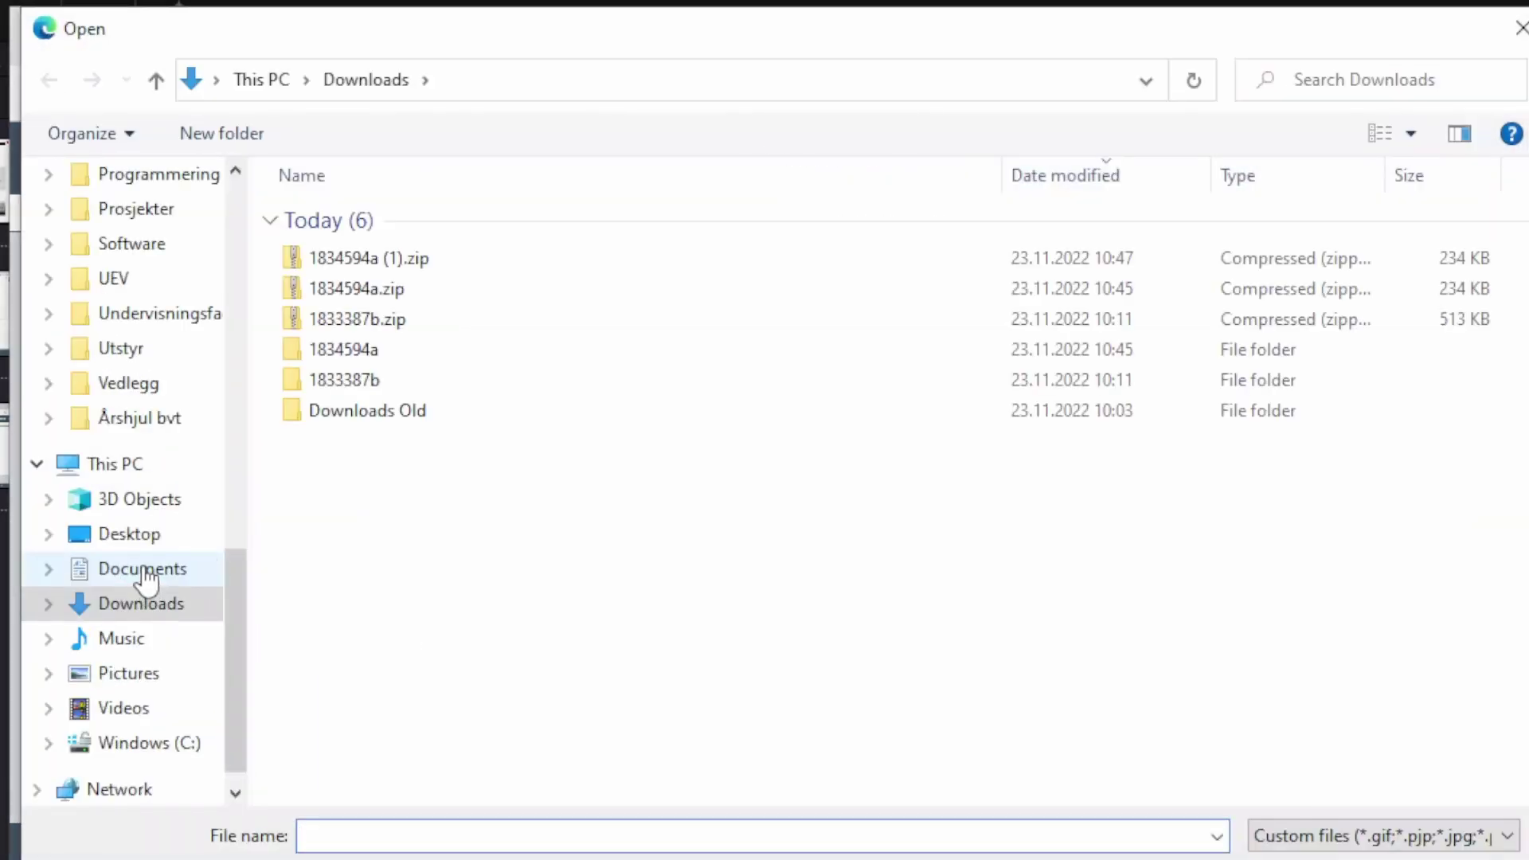
left_click(447, 320)
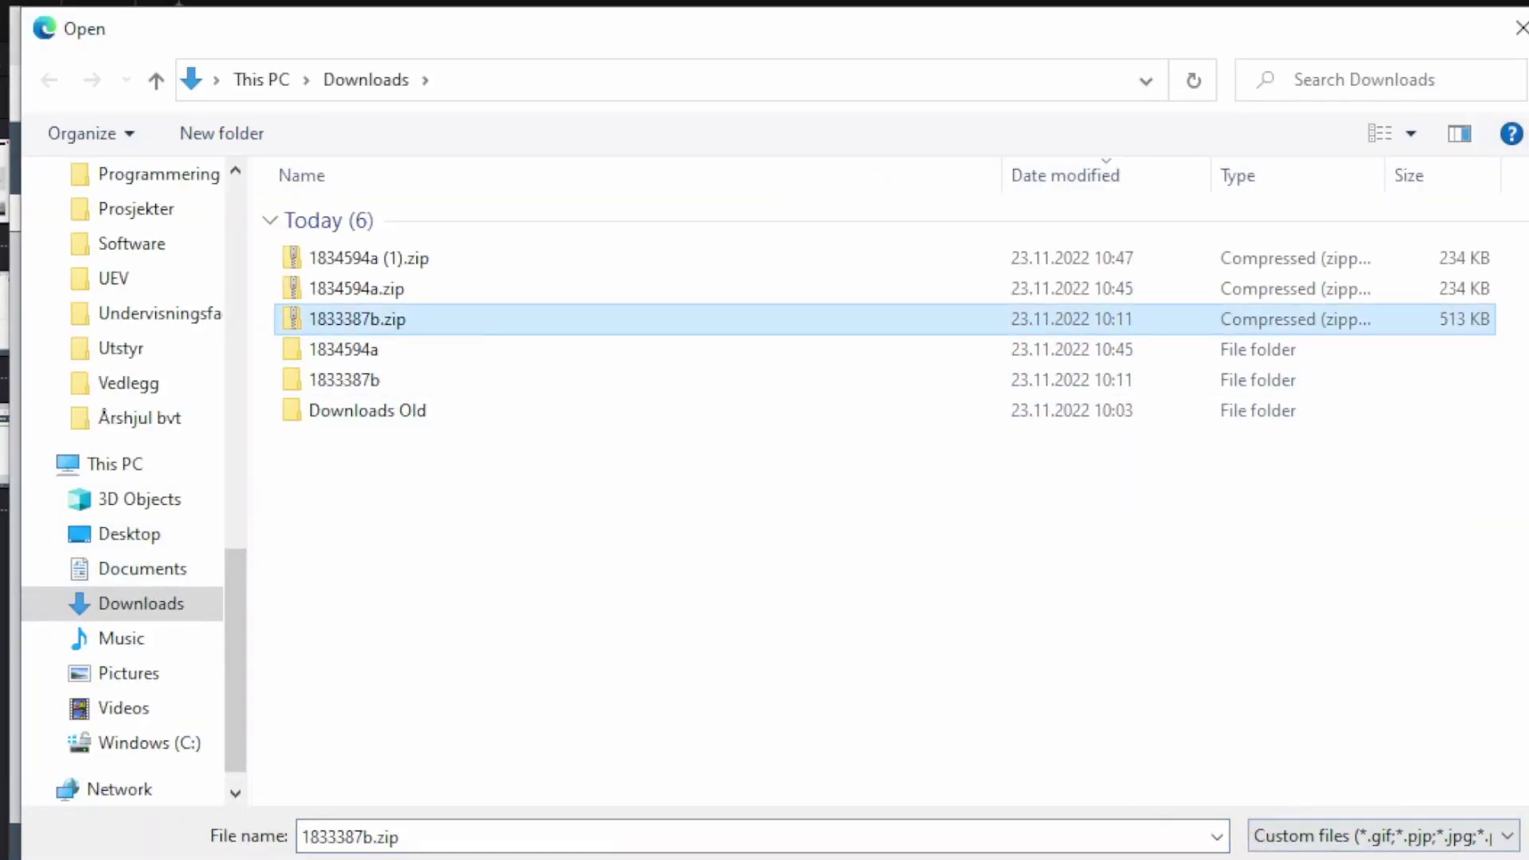
left_click(1320, 857)
left_click(516, 572)
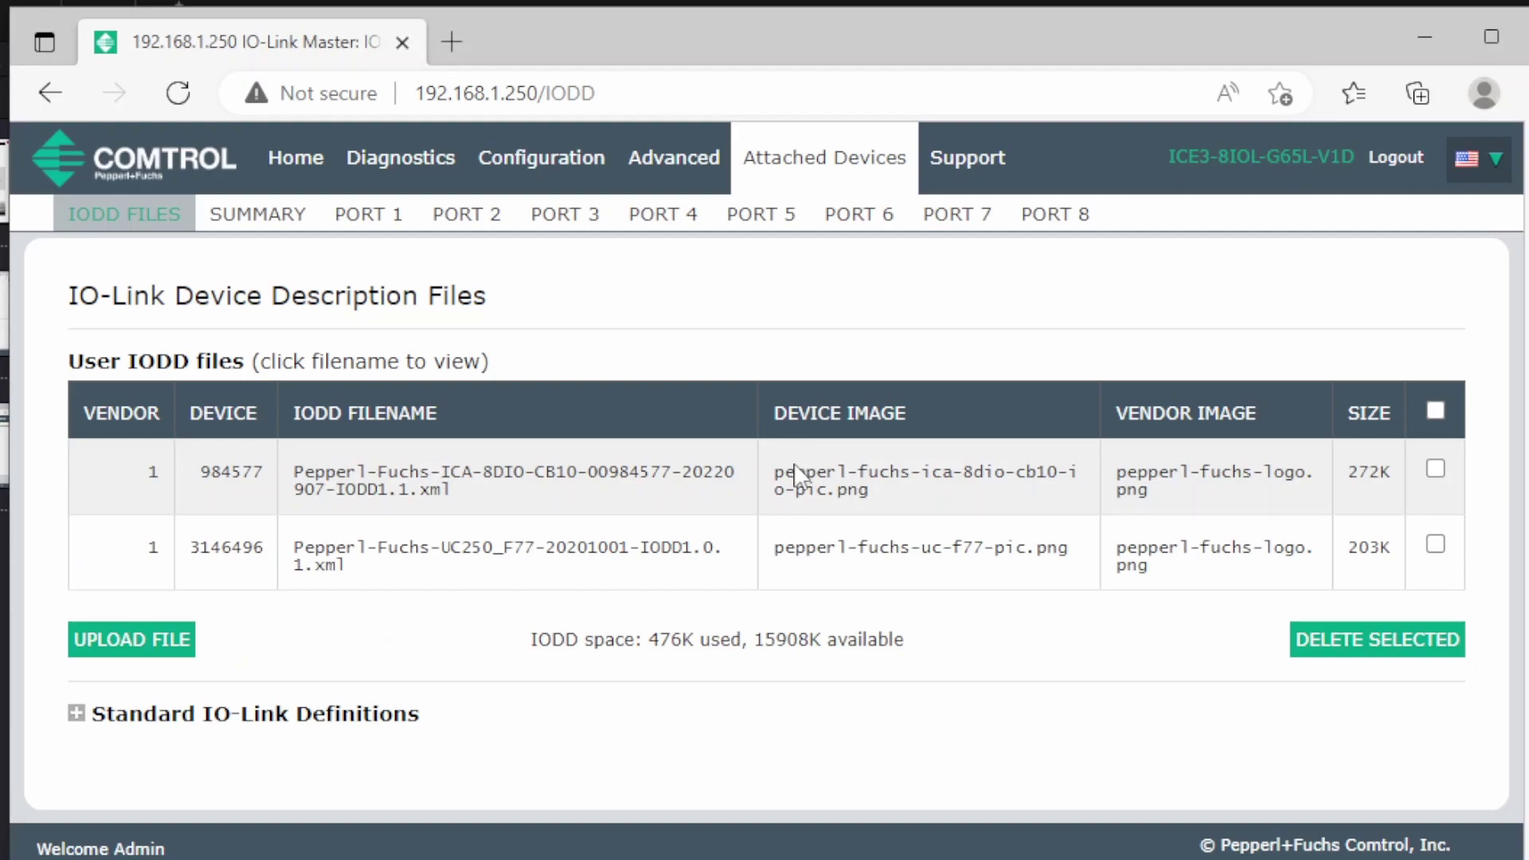
left_click(385, 498)
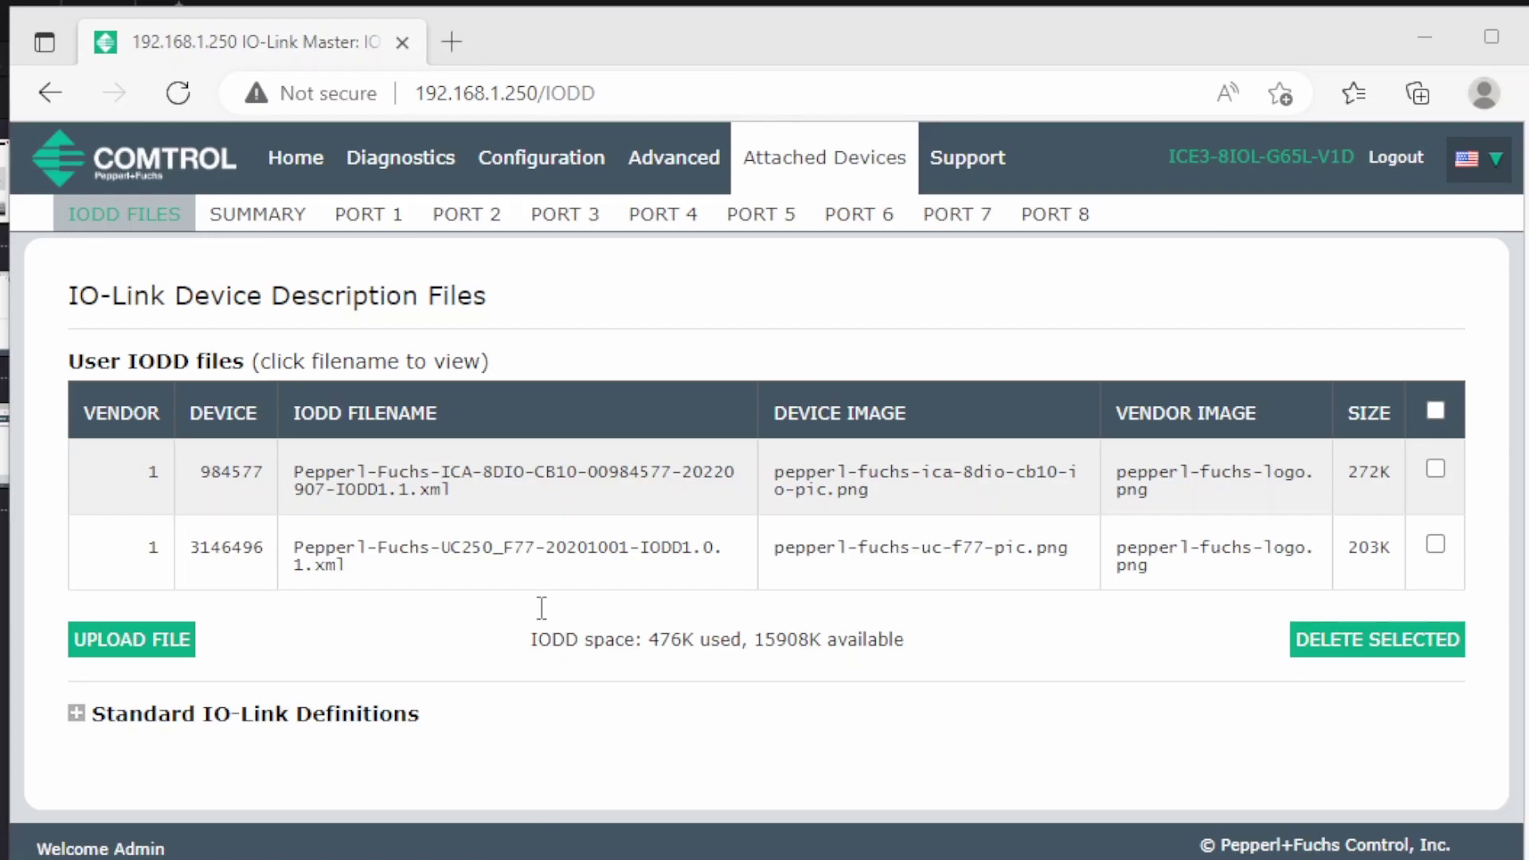
Step: Set OPC UA Server Enable to enable under Configuration > OPC UA and save
left_click(568, 168)
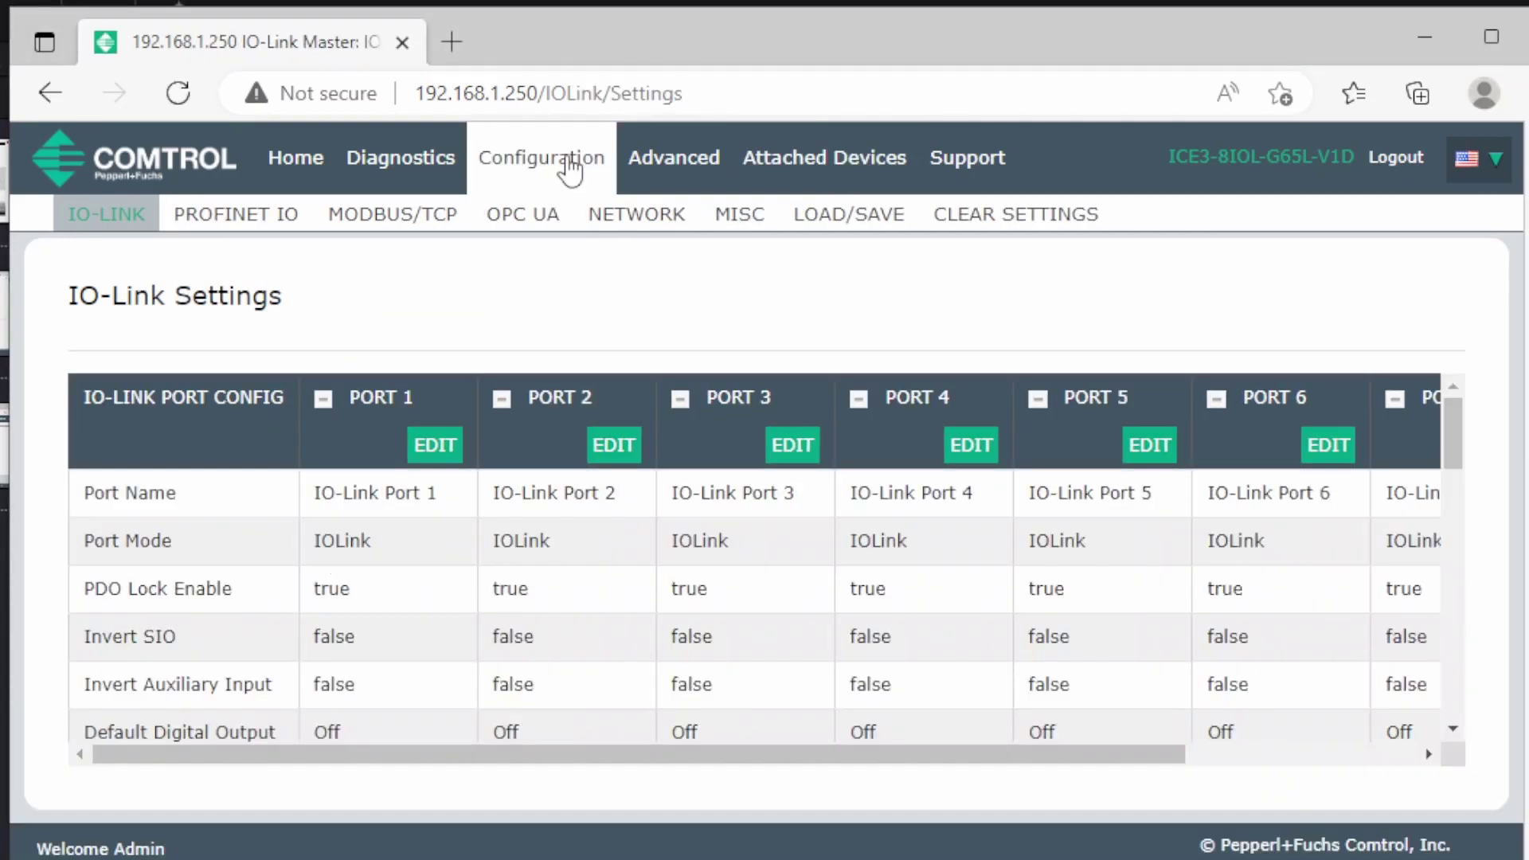
left_click(517, 219)
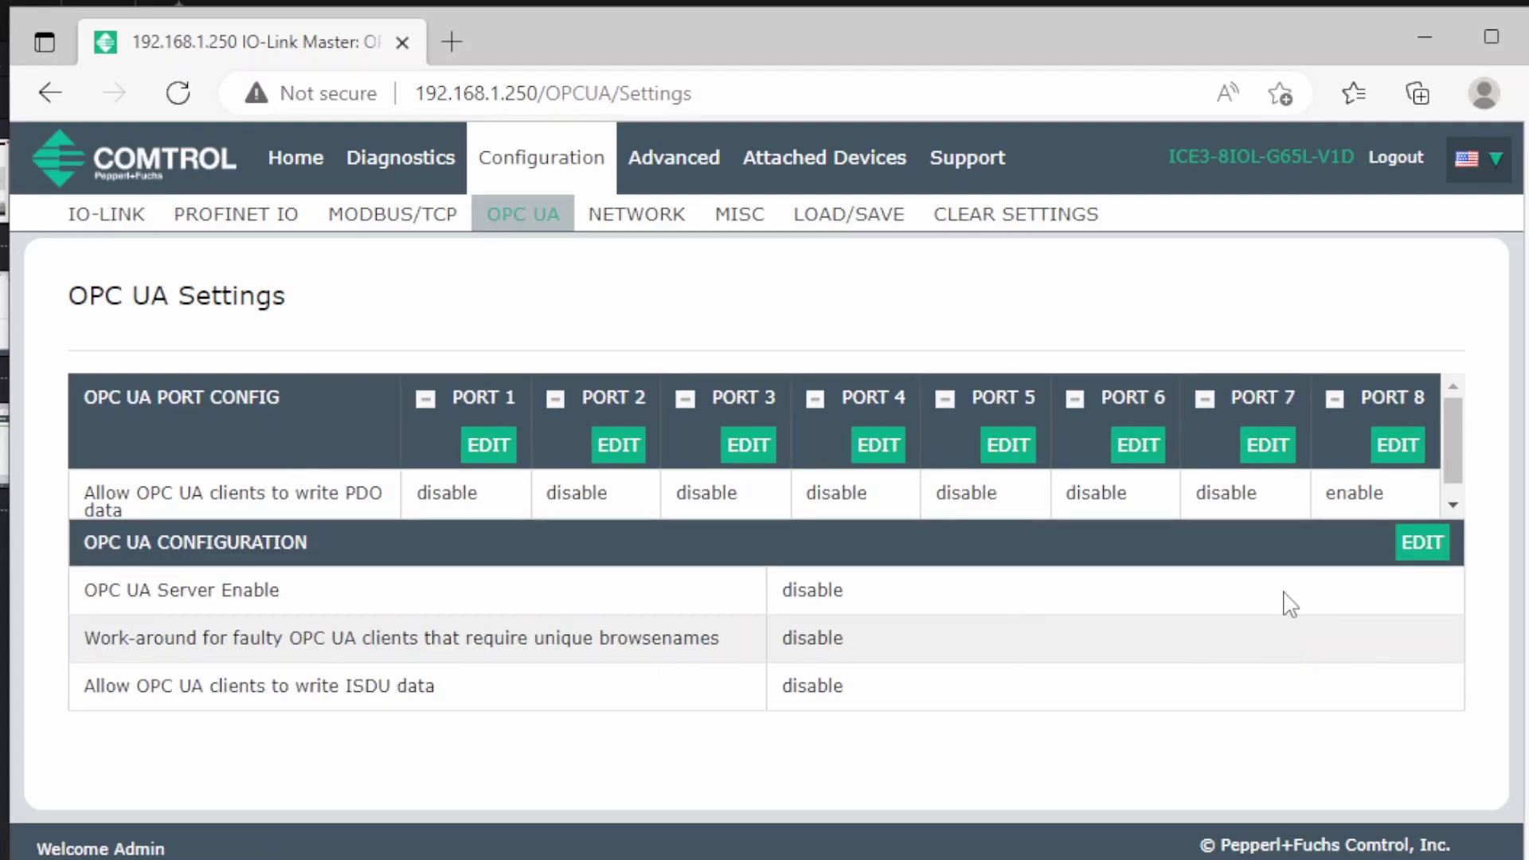
left_click(1423, 544)
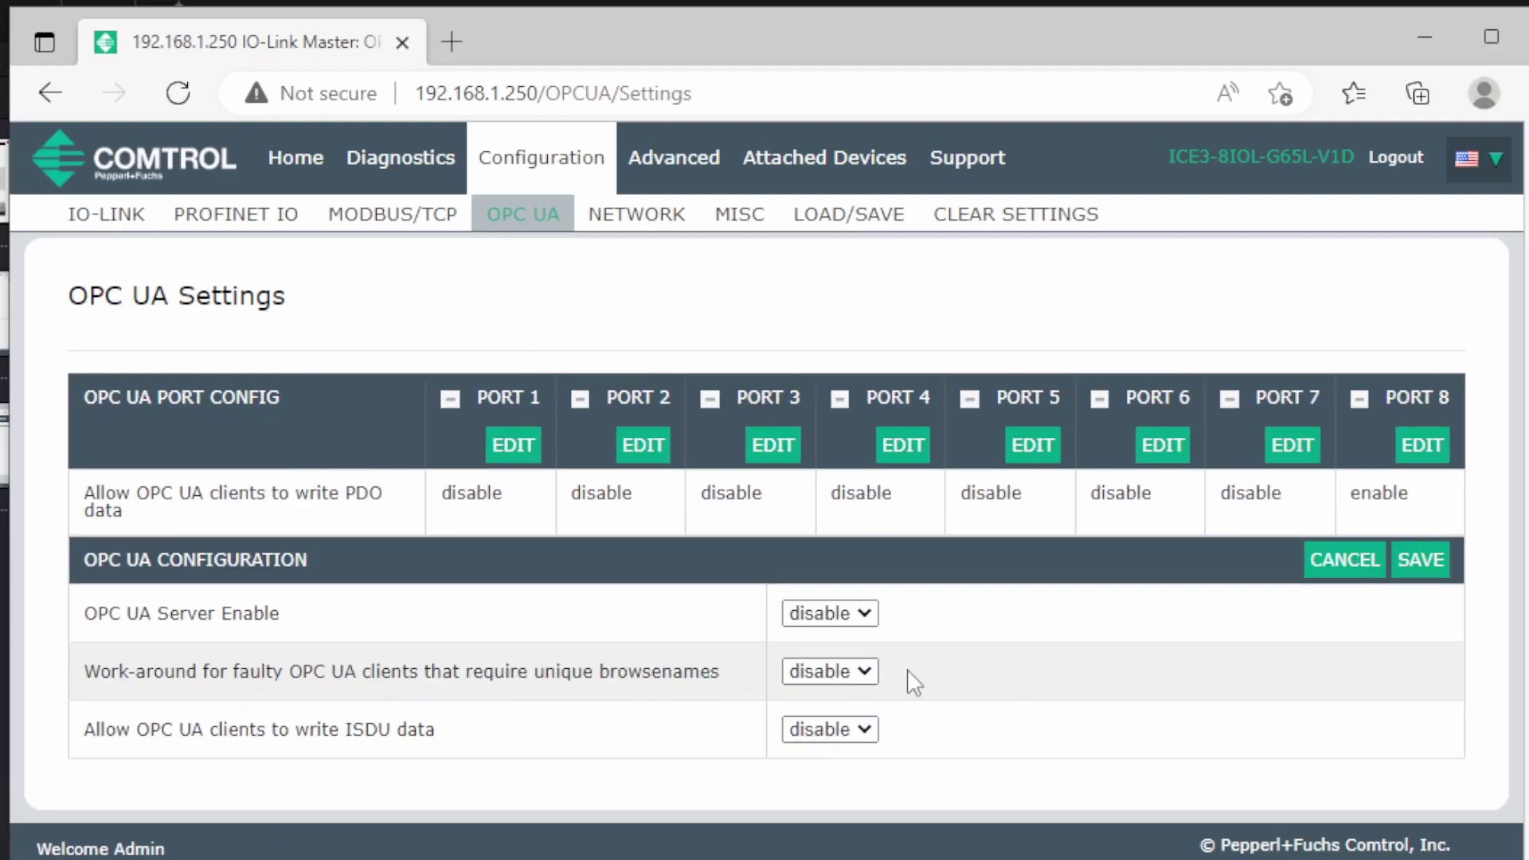
left_click(856, 610)
left_click(837, 642)
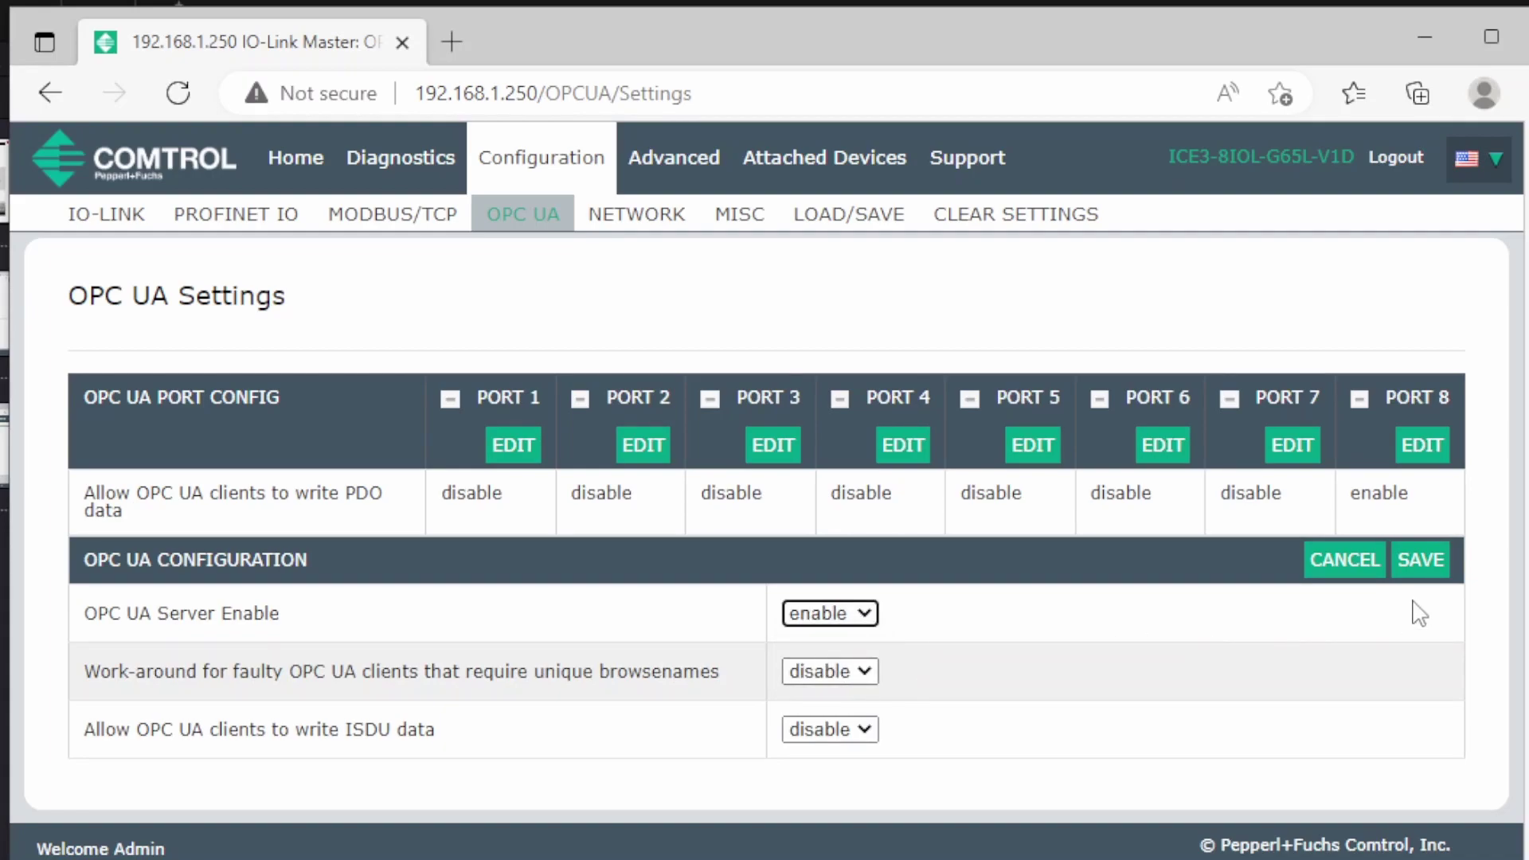
left_click(1436, 561)
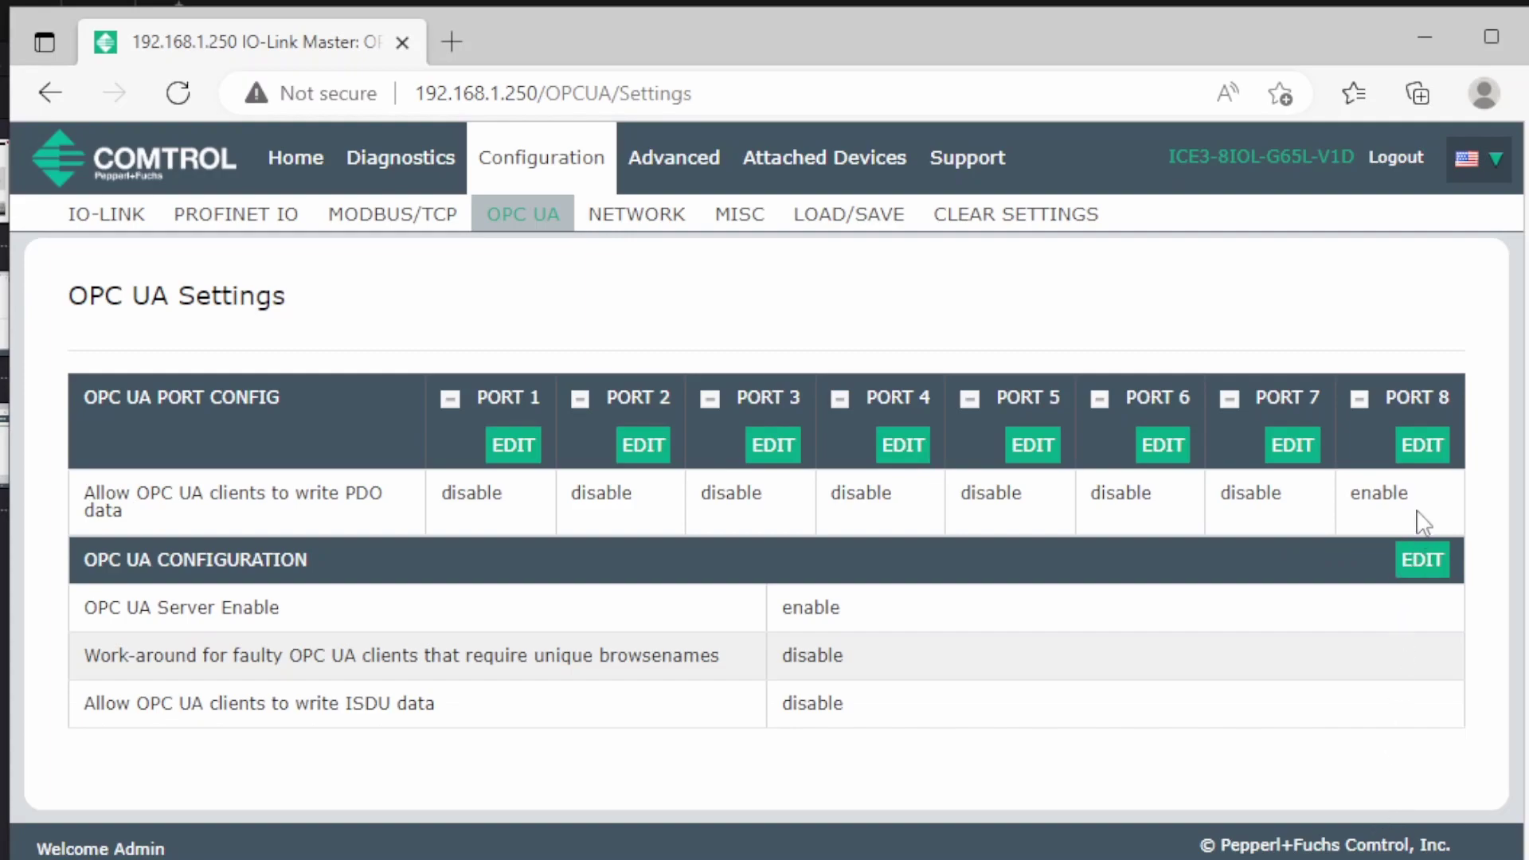
Step: Confirm Port 8's PDO write permission stays at enable, leaving it unchanged
left_click_drag(1352, 497, 1453, 502)
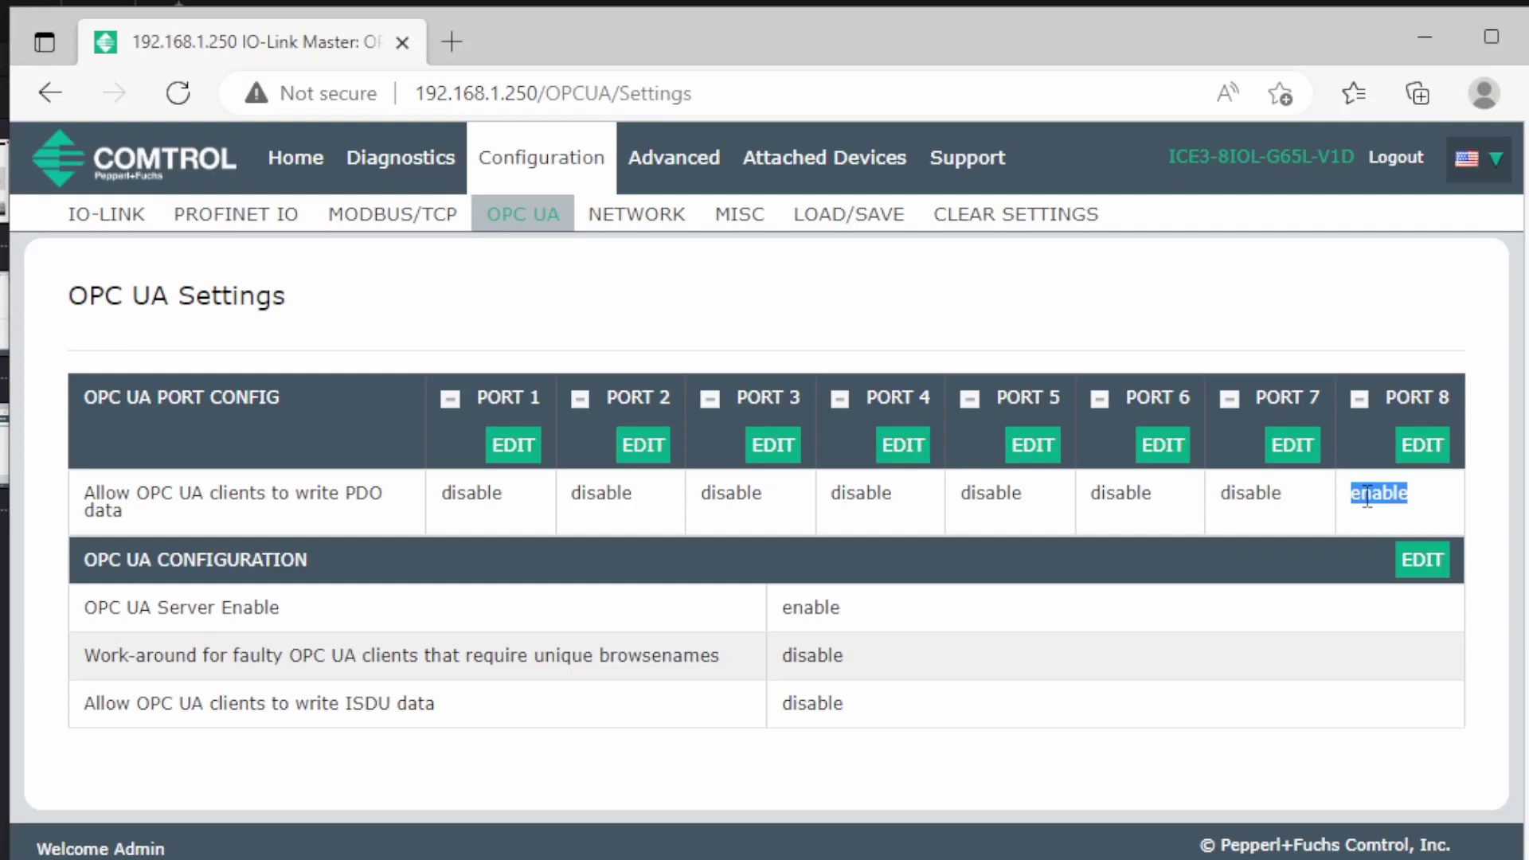
left_click(1422, 444)
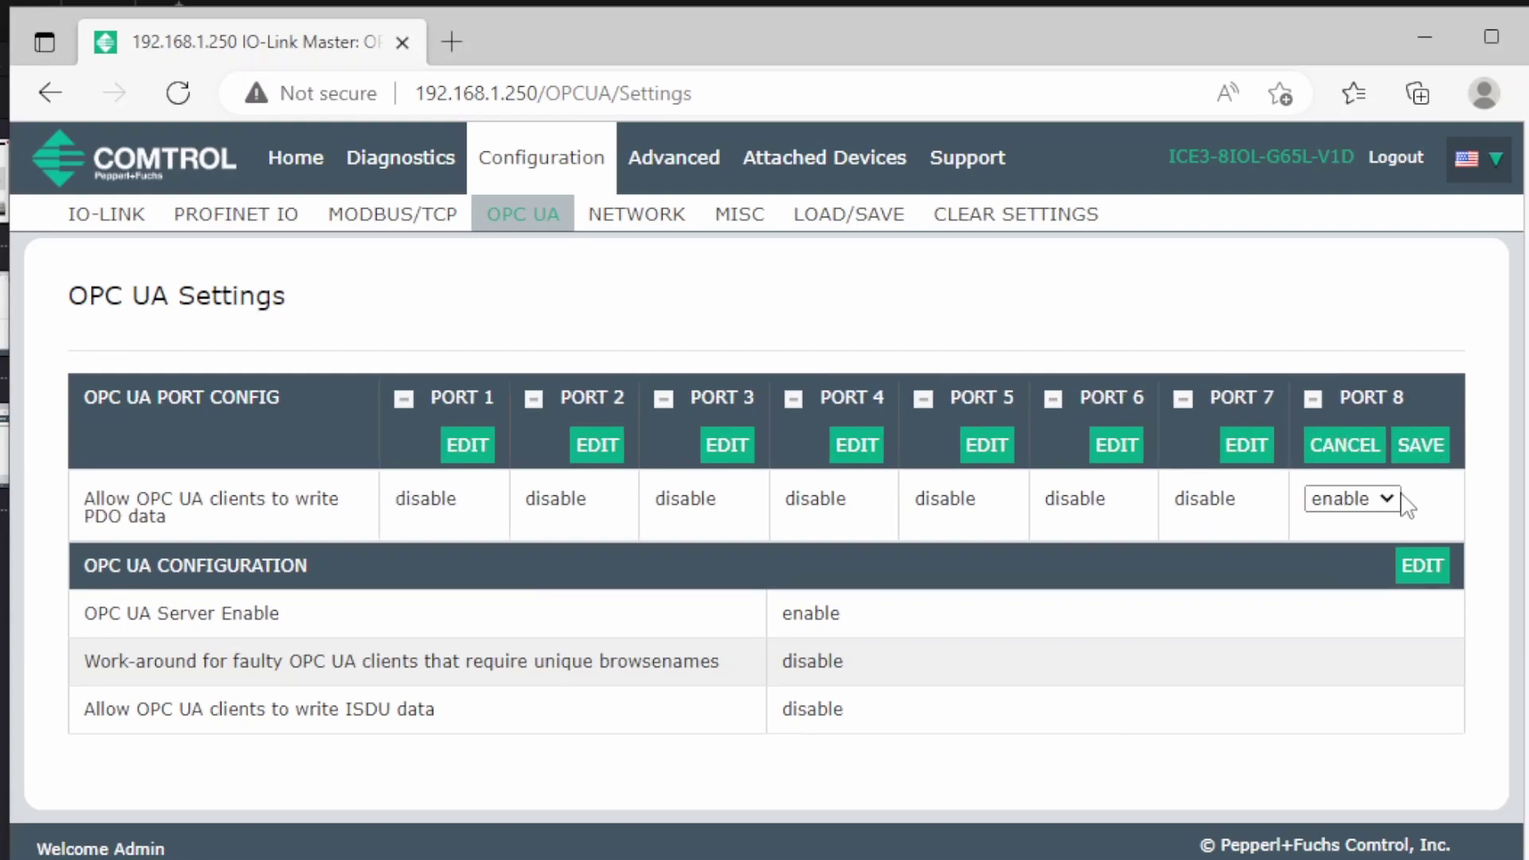
left_click(1386, 501)
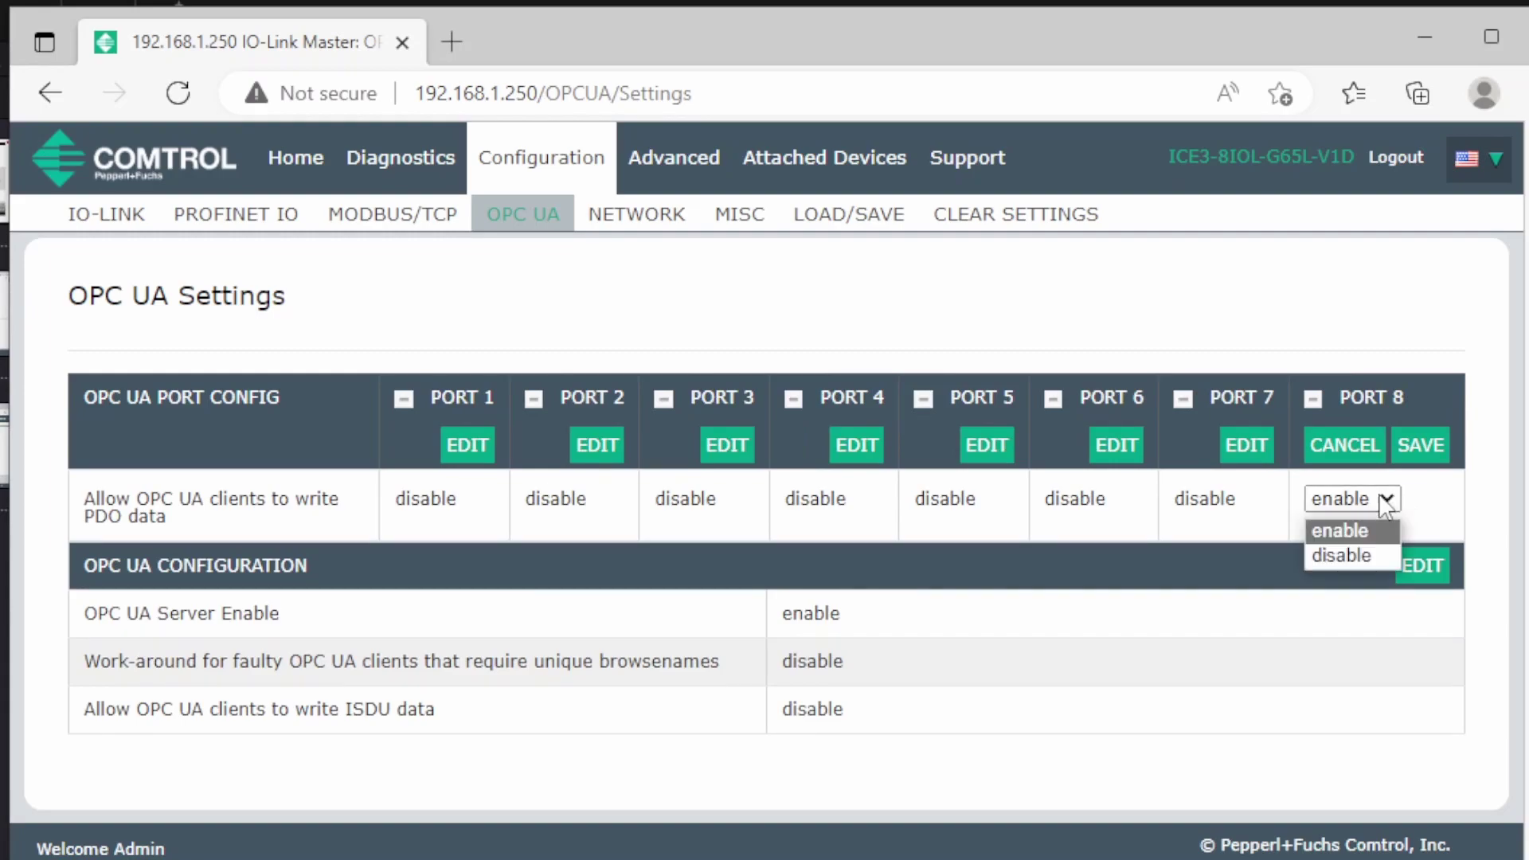
left_click(1383, 502)
left_click(1376, 451)
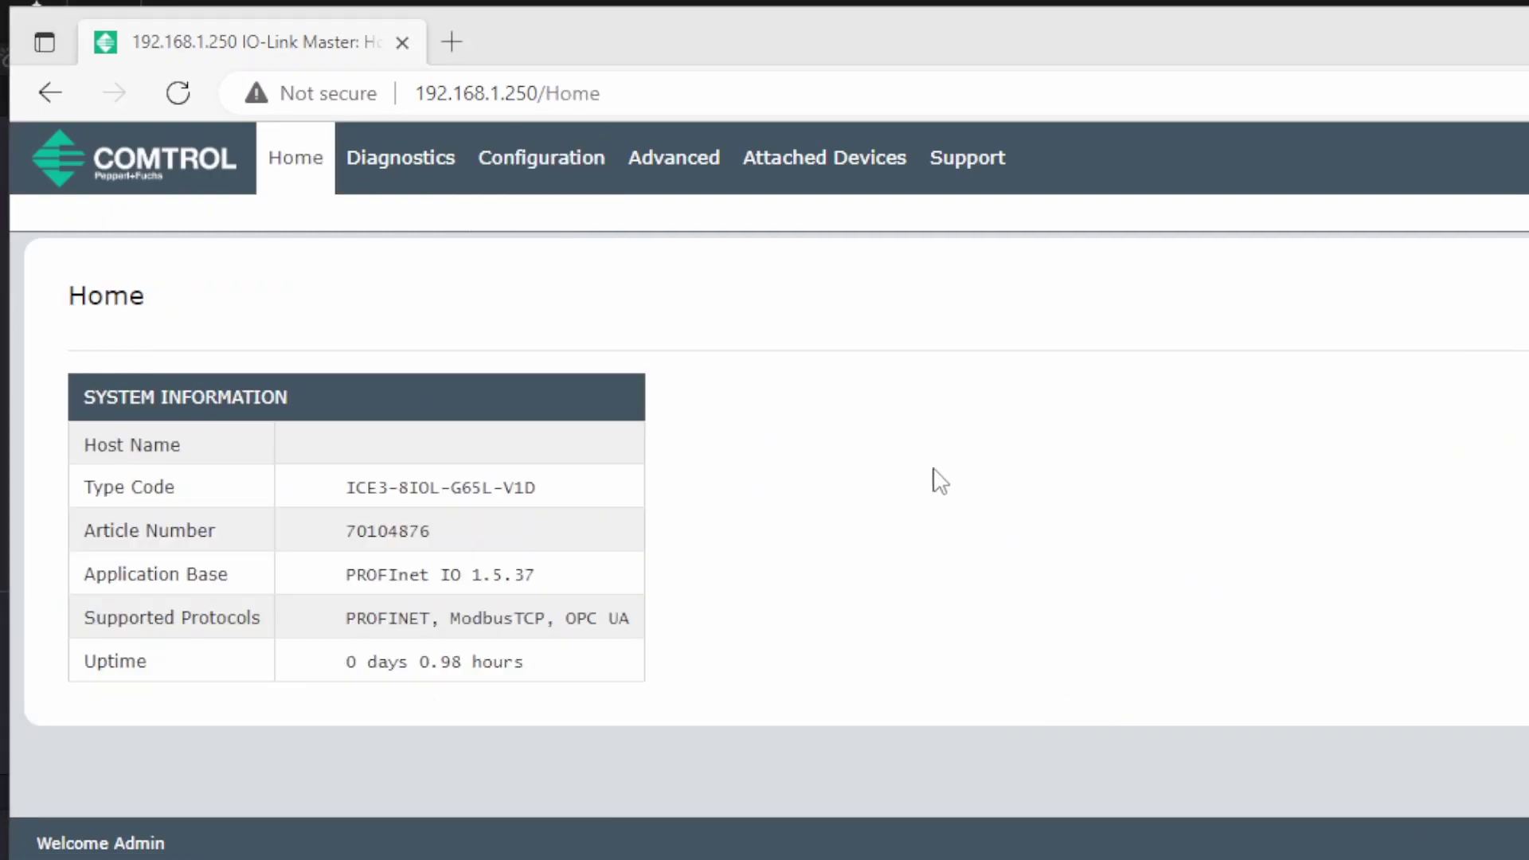
Step: Reboot the IO-Link master from the Advanced settings page and log back in
left_click(685, 162)
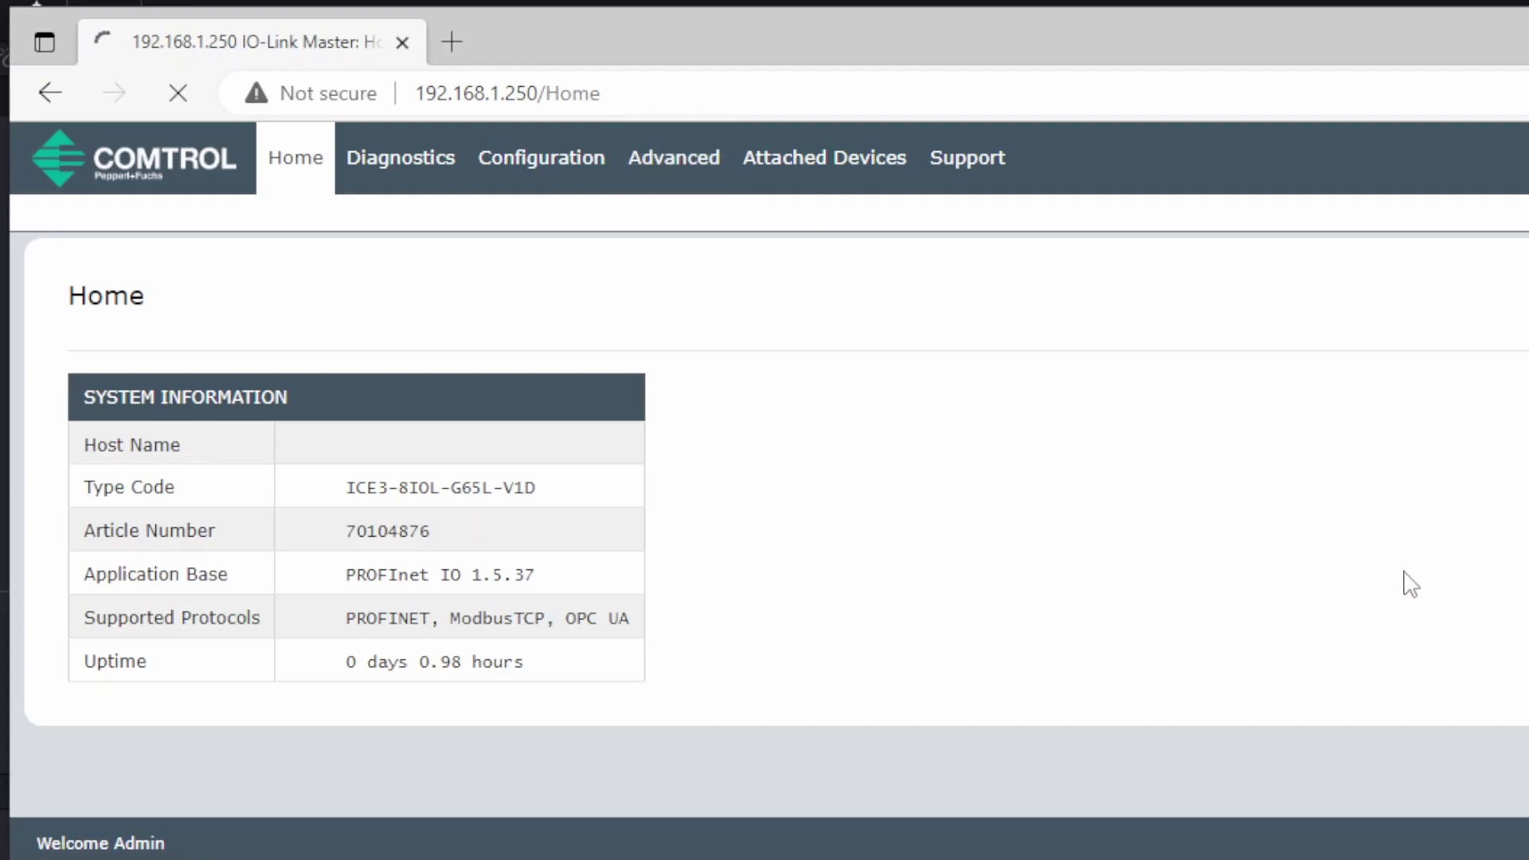
scroll(1362, 558, "down", 6)
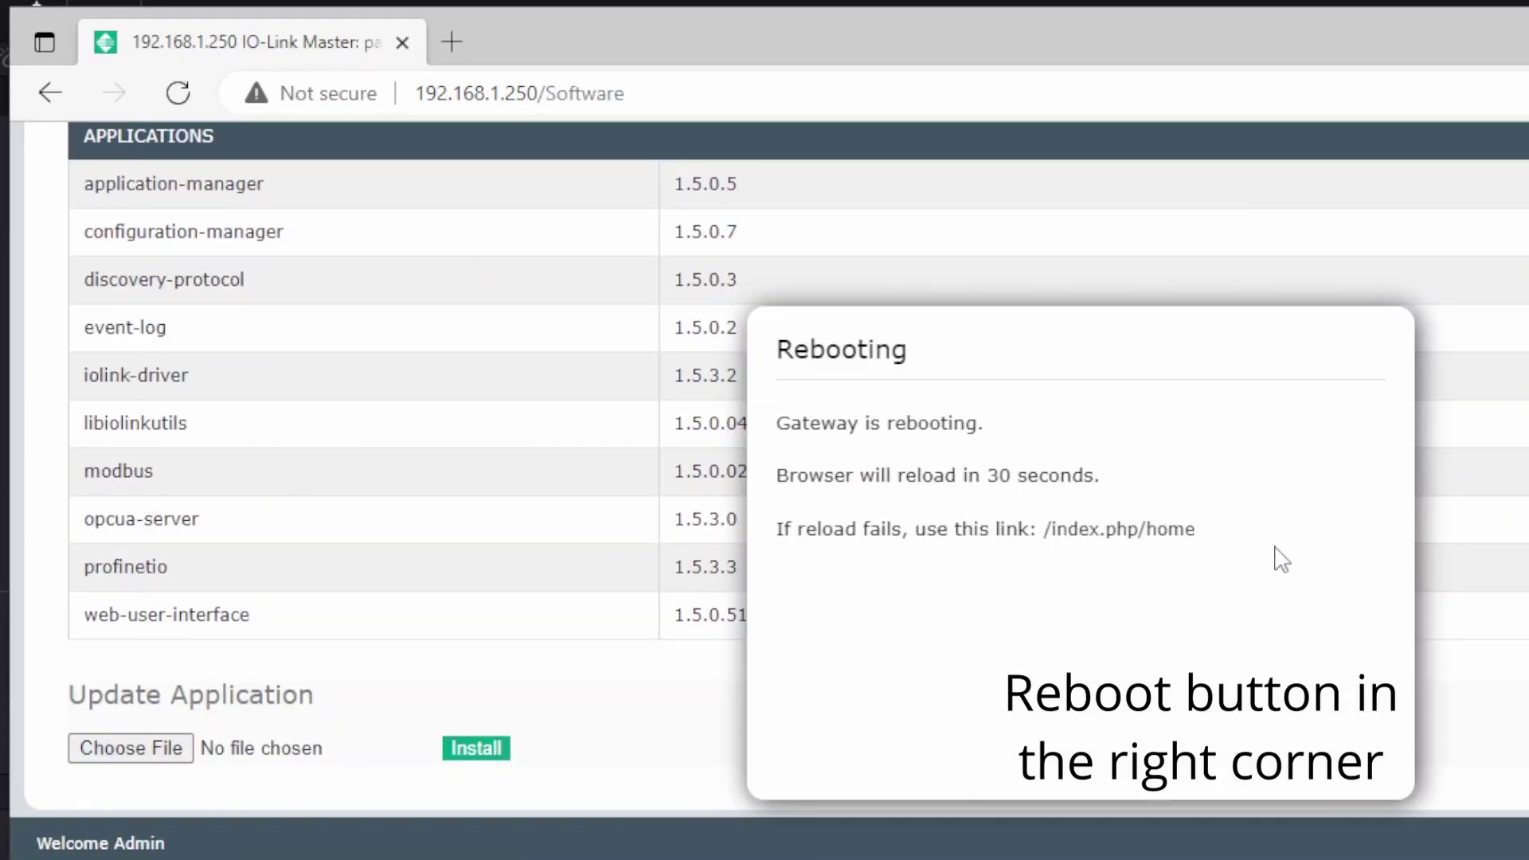
left_click(1038, 528)
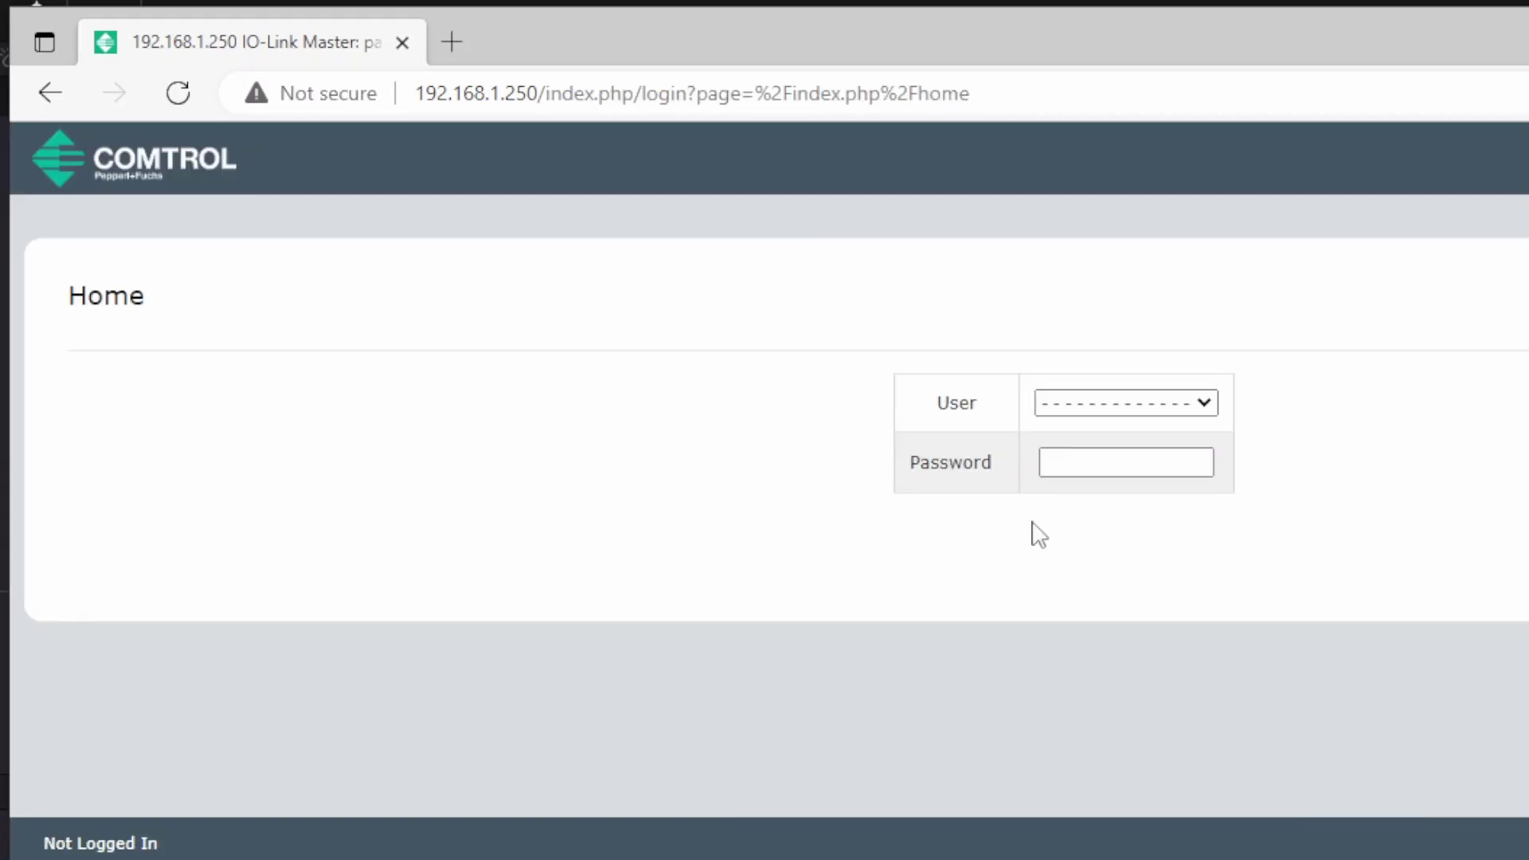
key("Return")
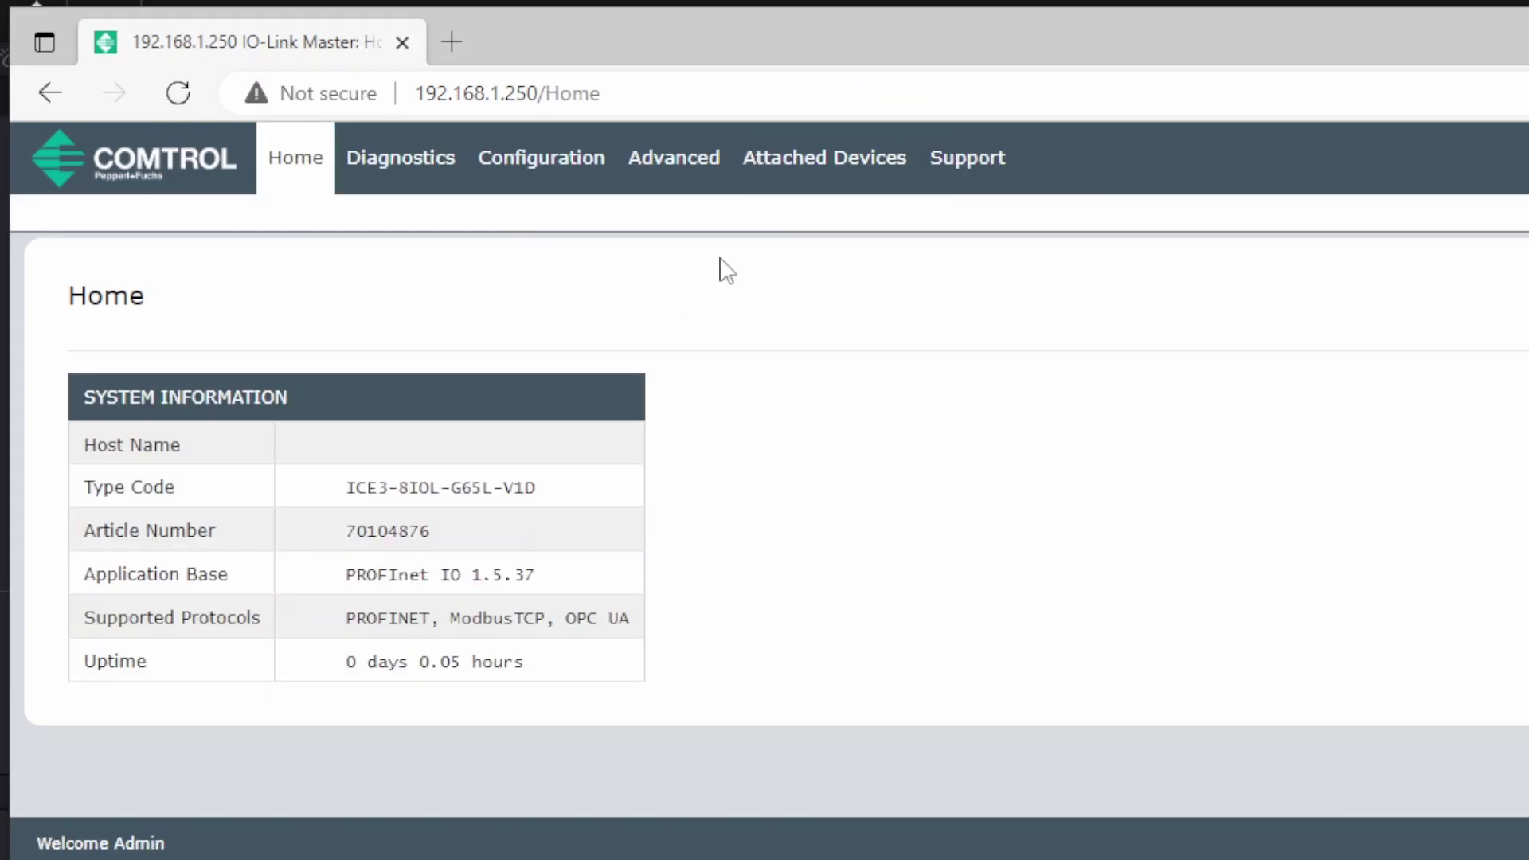
Step: Open the Attached Devices PORT 8 page for ICA-8DIO-CB10-IO and maximise the browser
left_click(814, 167)
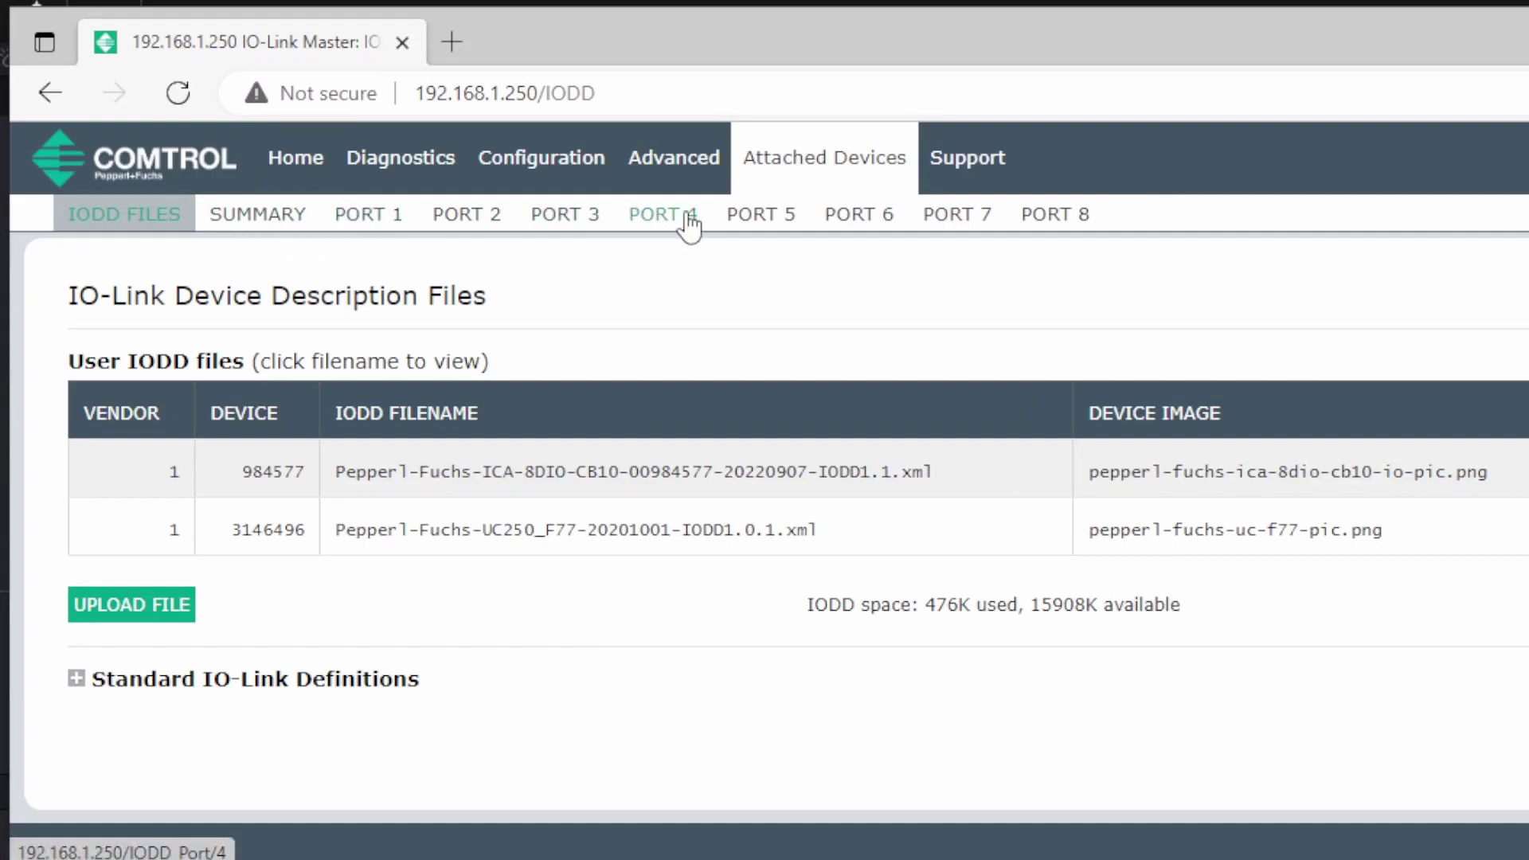
left_click(1081, 217)
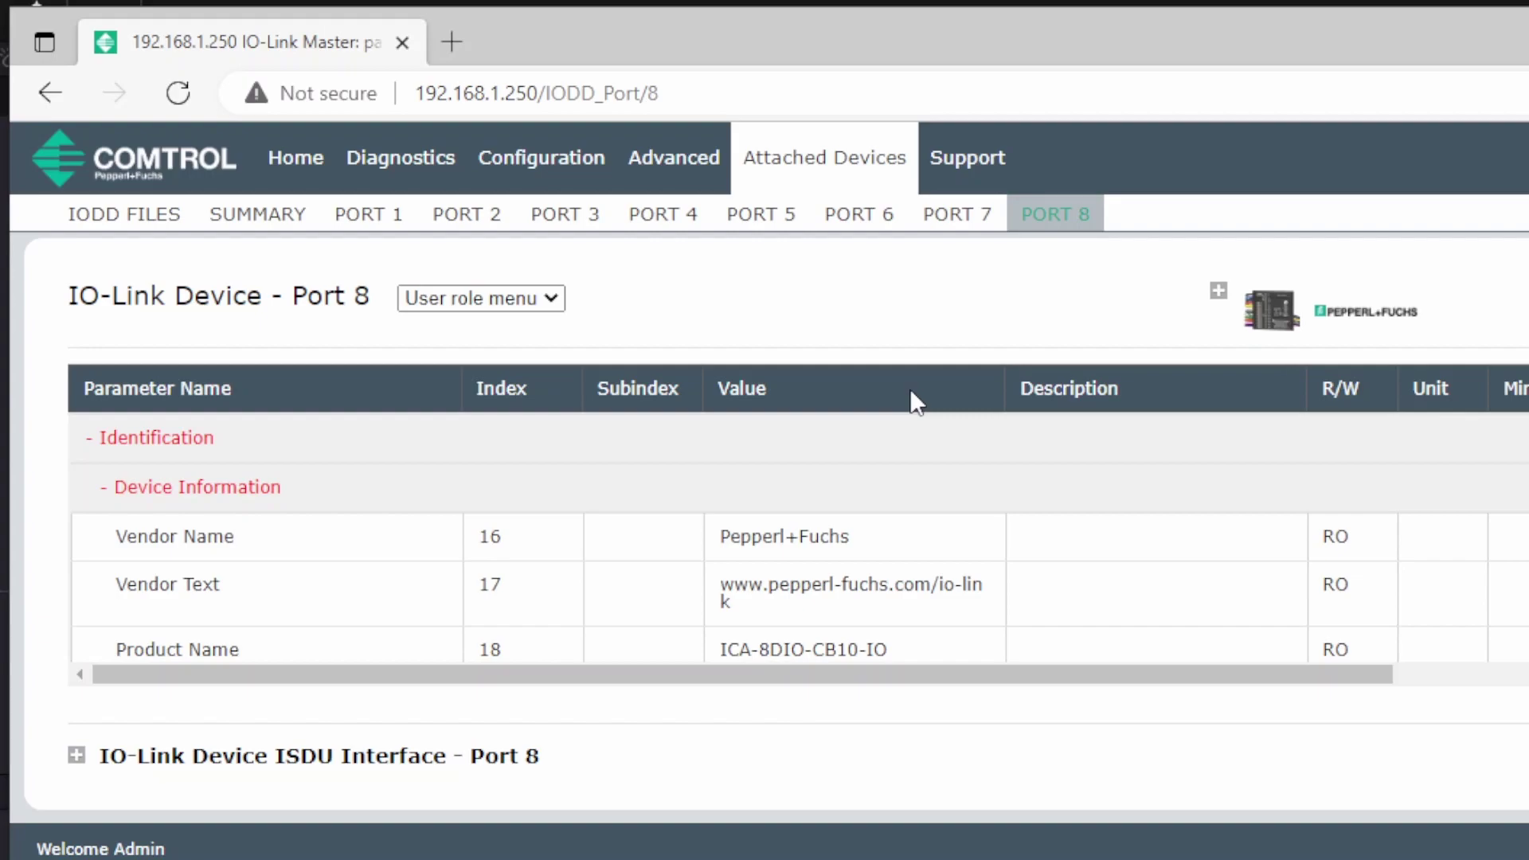
key("super+Up")
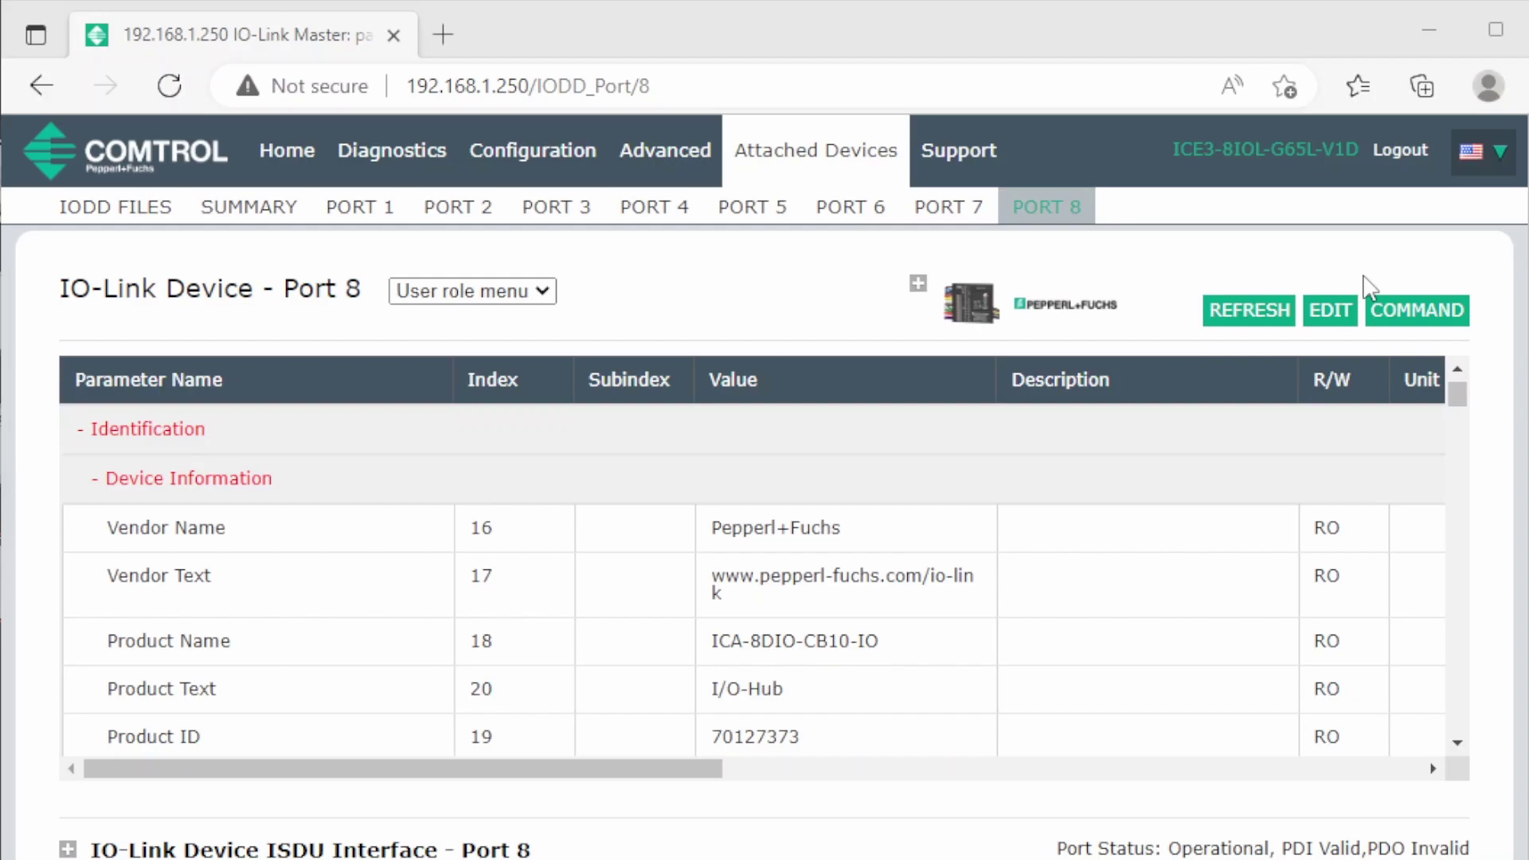
Step: Edit the Port 8 parameters and set Digital I/O 5 Type to 1 (Digital Input - PNP)
left_click(1328, 313)
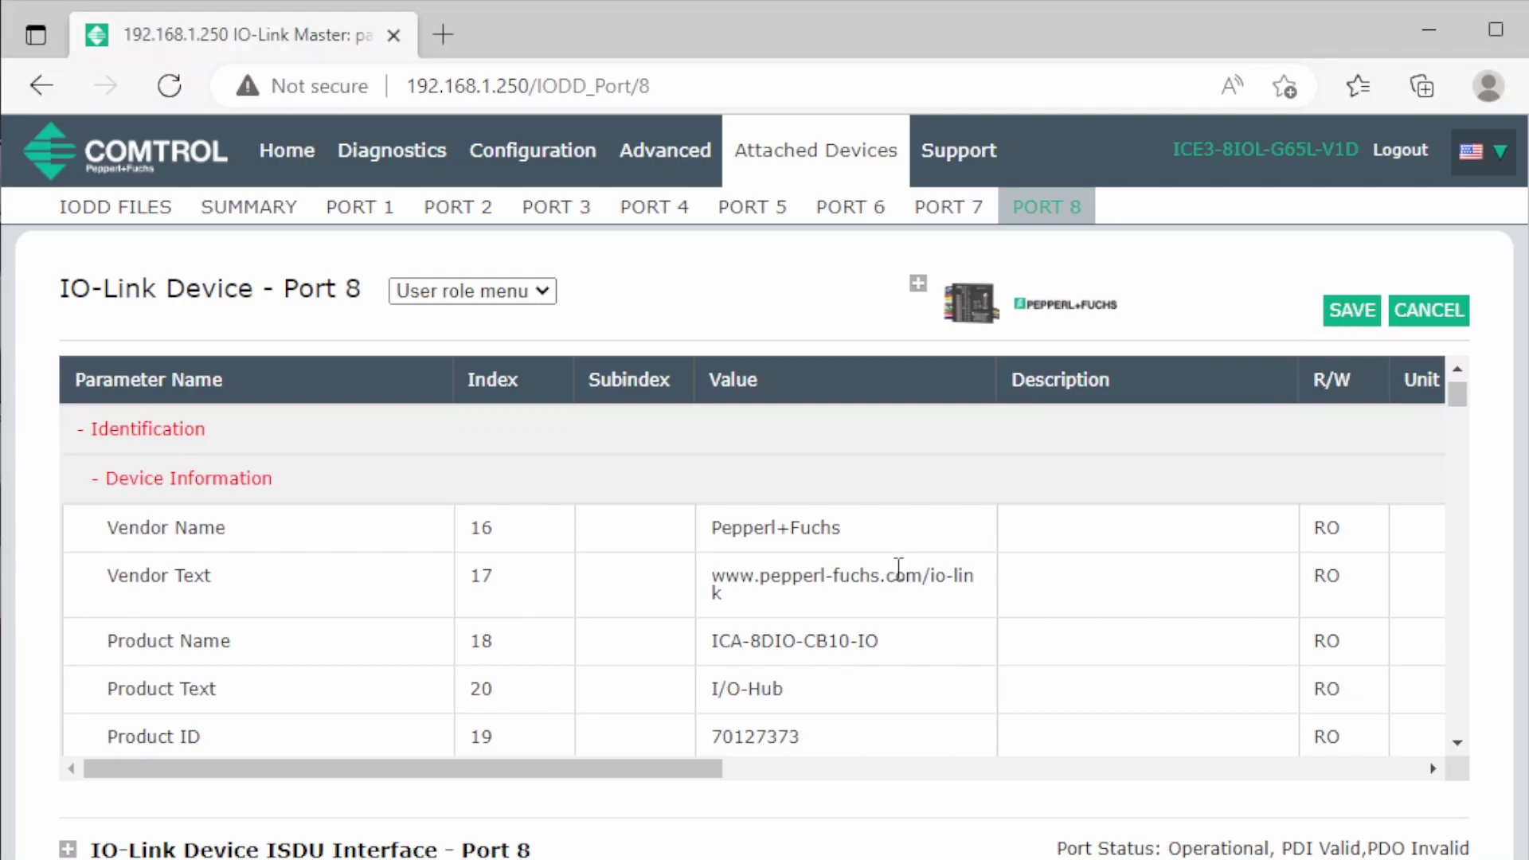
scroll(899, 568, "down", 8)
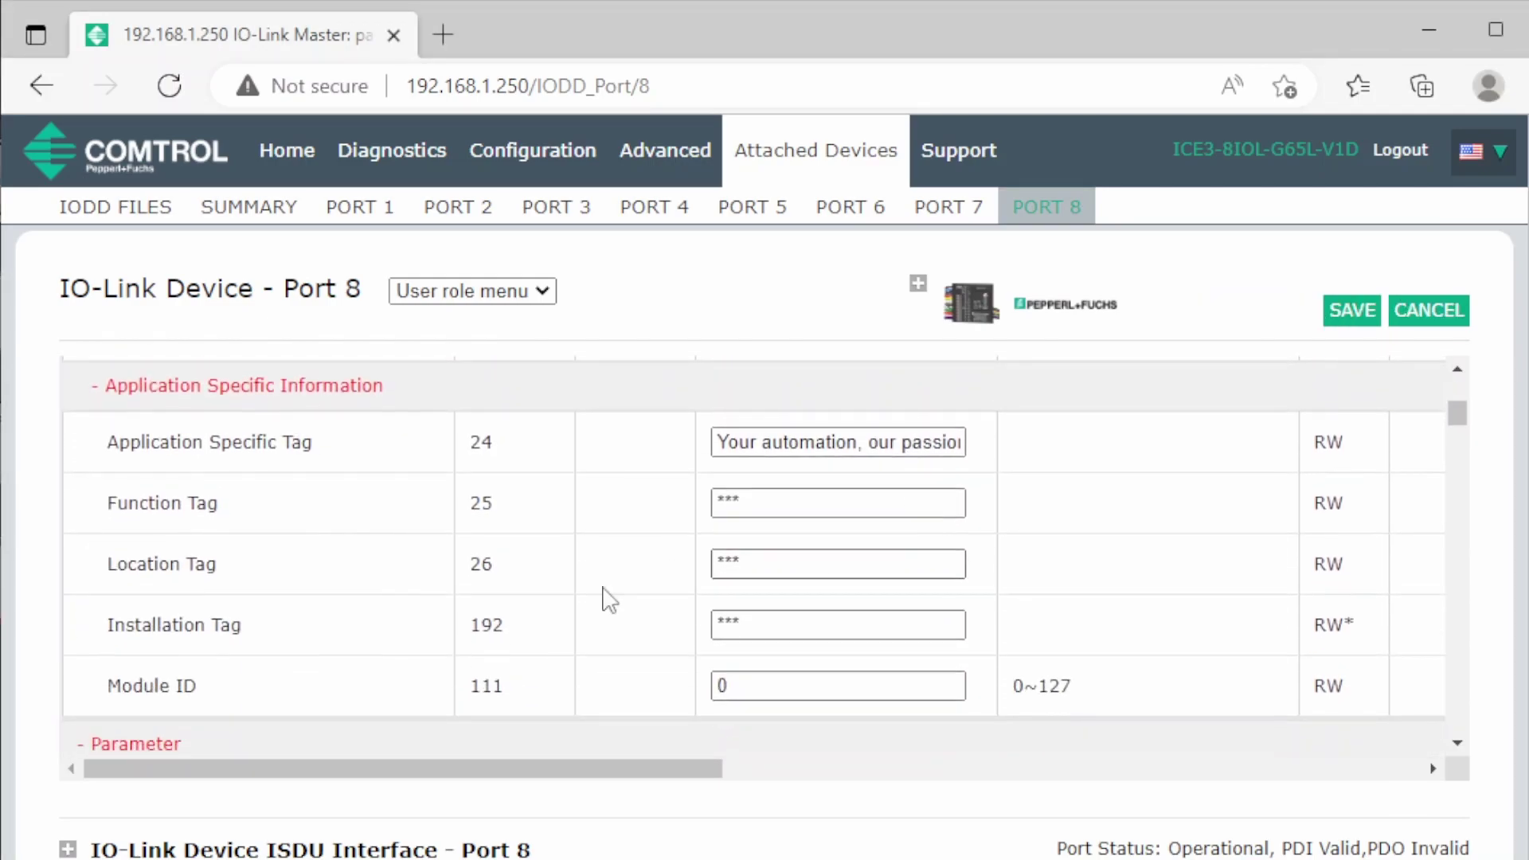
scroll(438, 607, "down", 5)
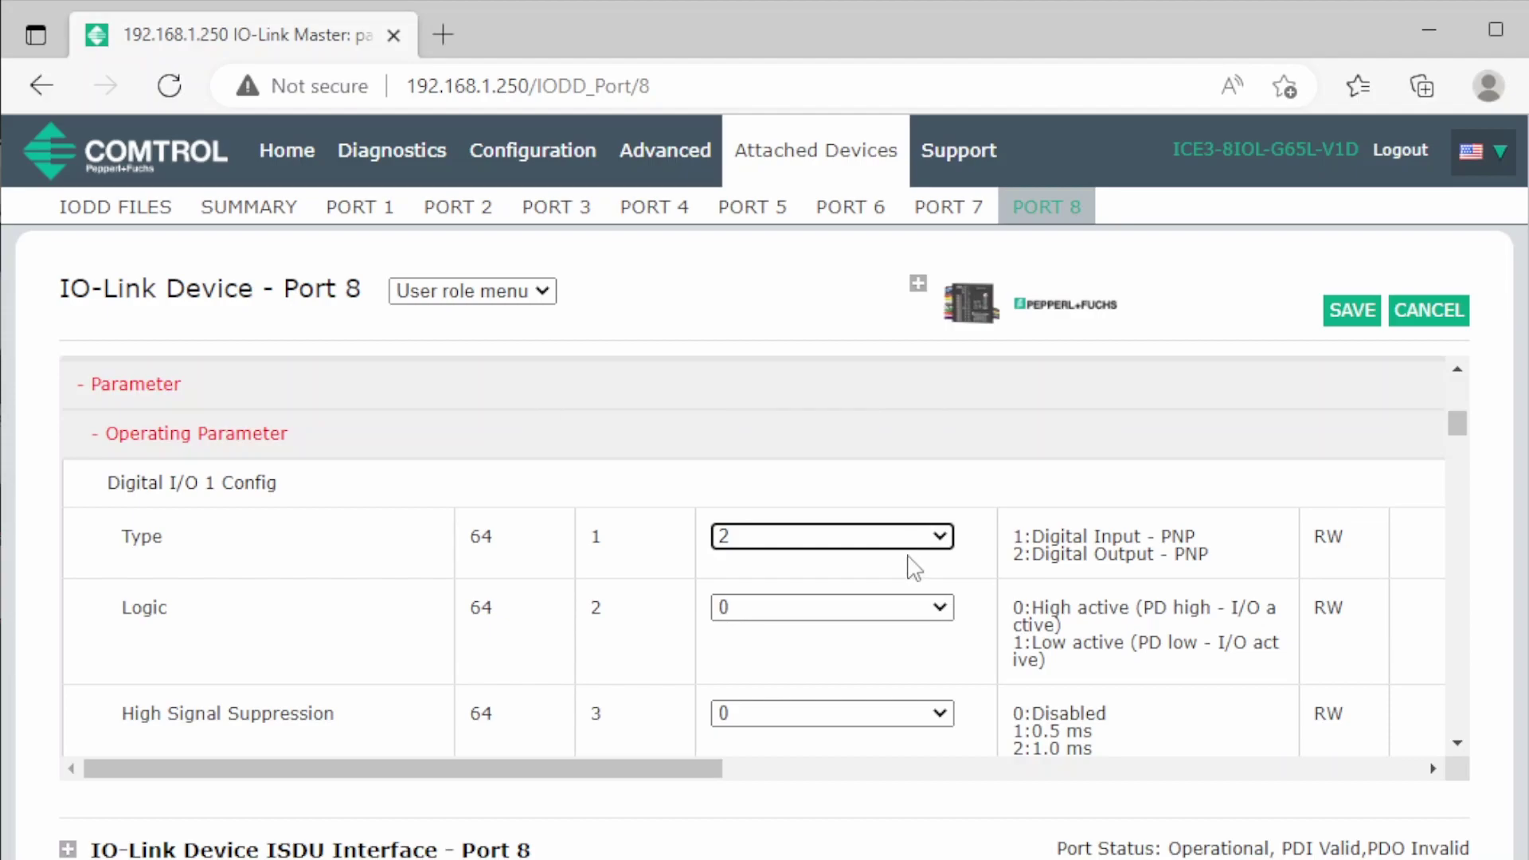
scroll(546, 489, "down", 10)
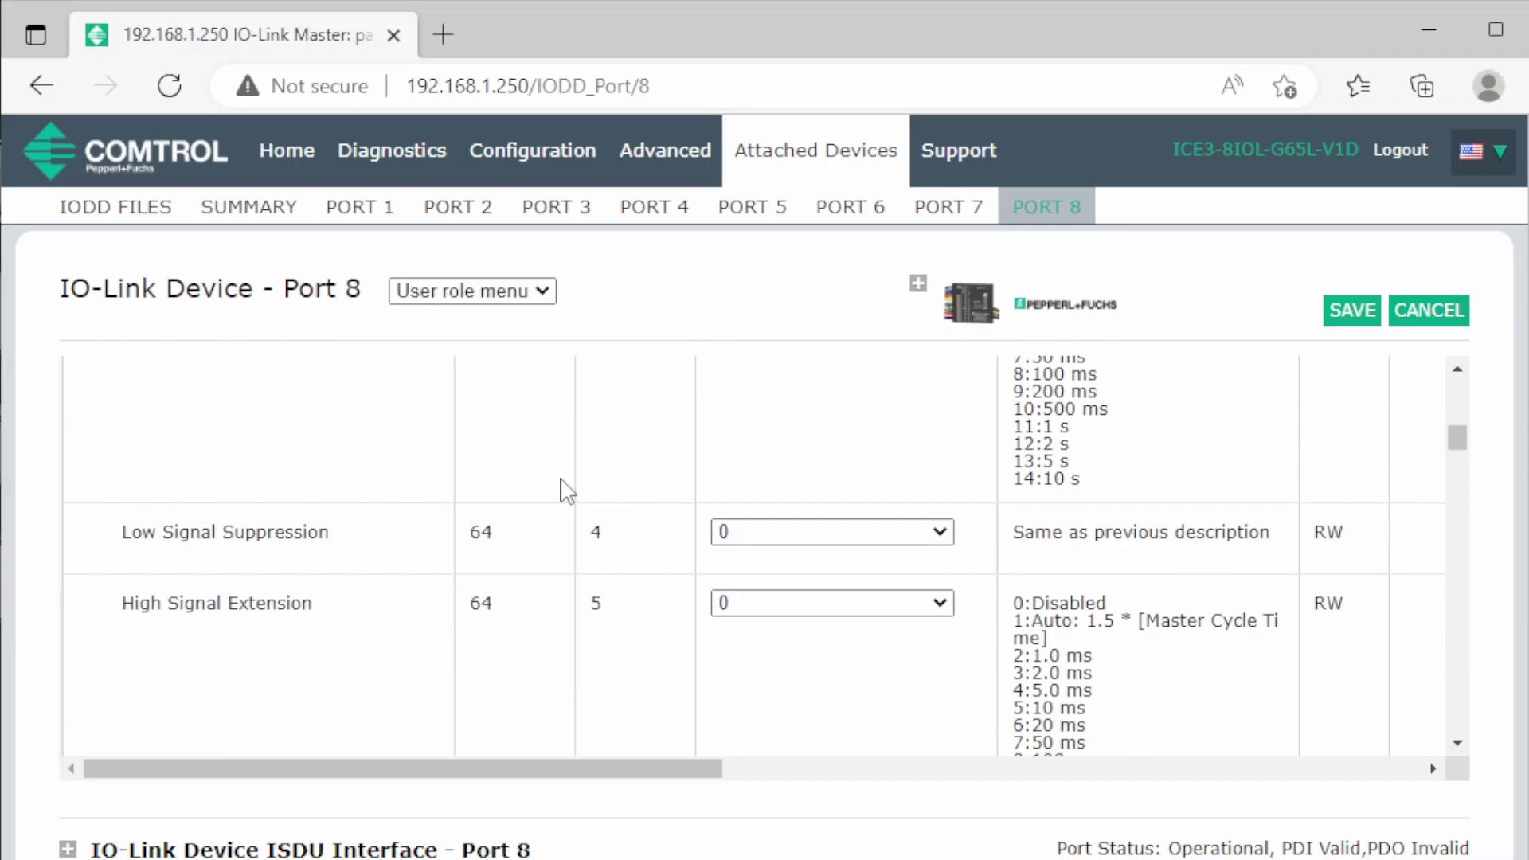
scroll(571, 494, "down", 10)
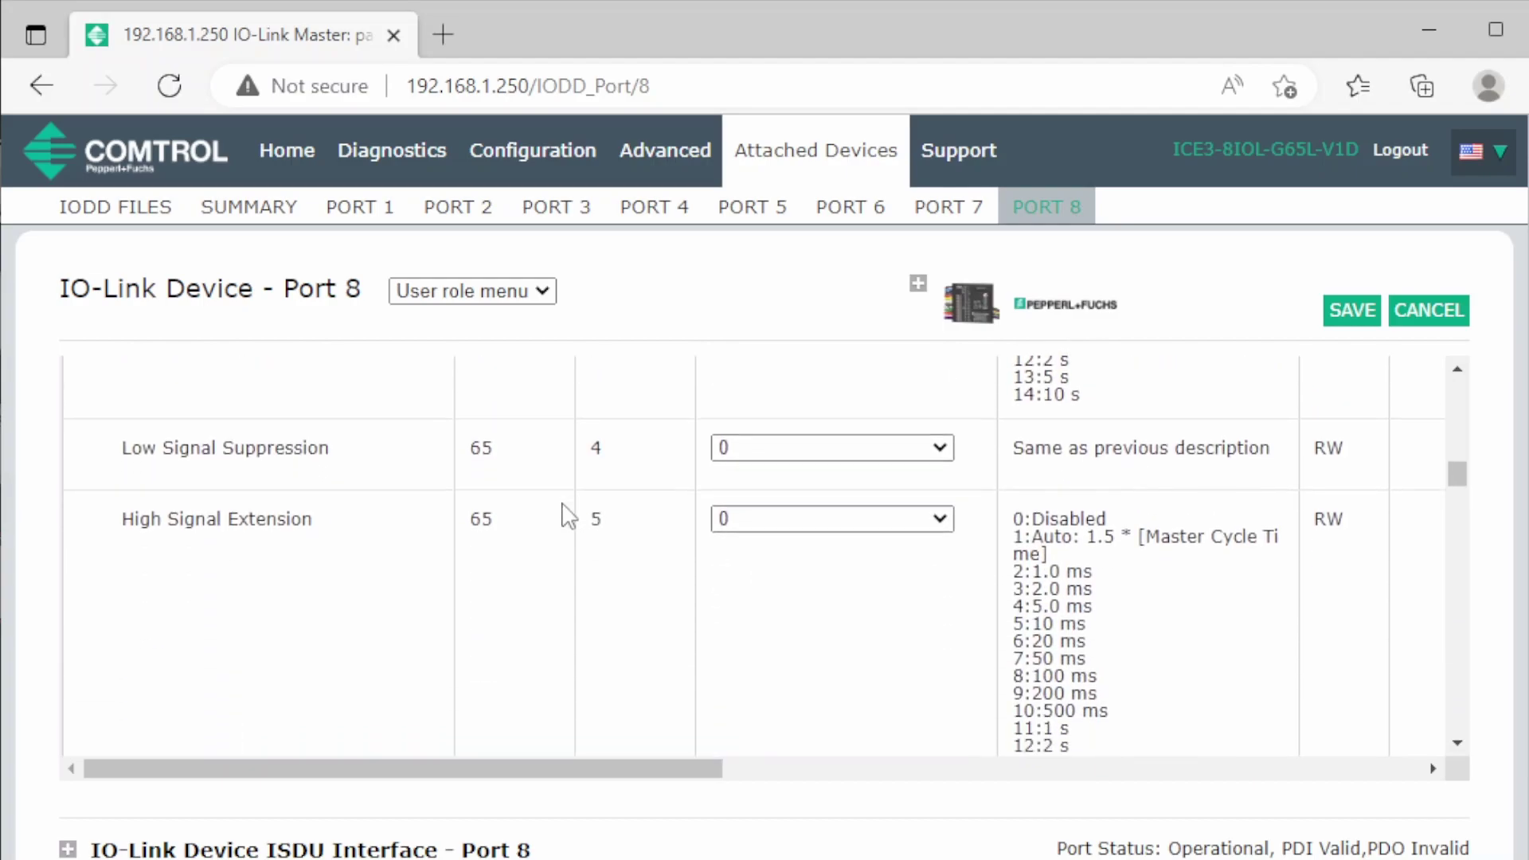
scroll(571, 516, "down", 10)
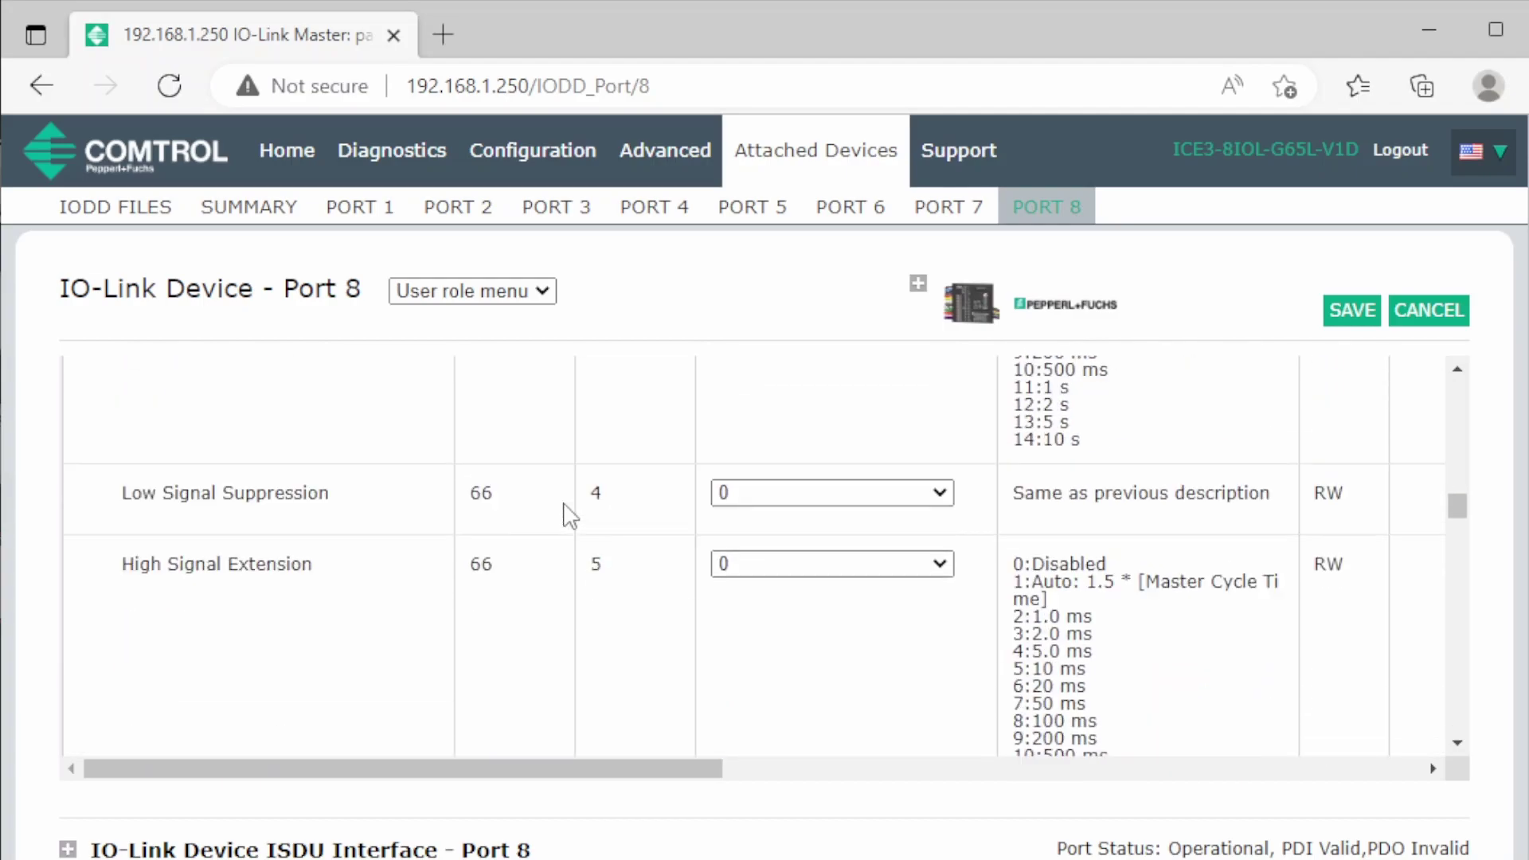
scroll(571, 516, "down", 10)
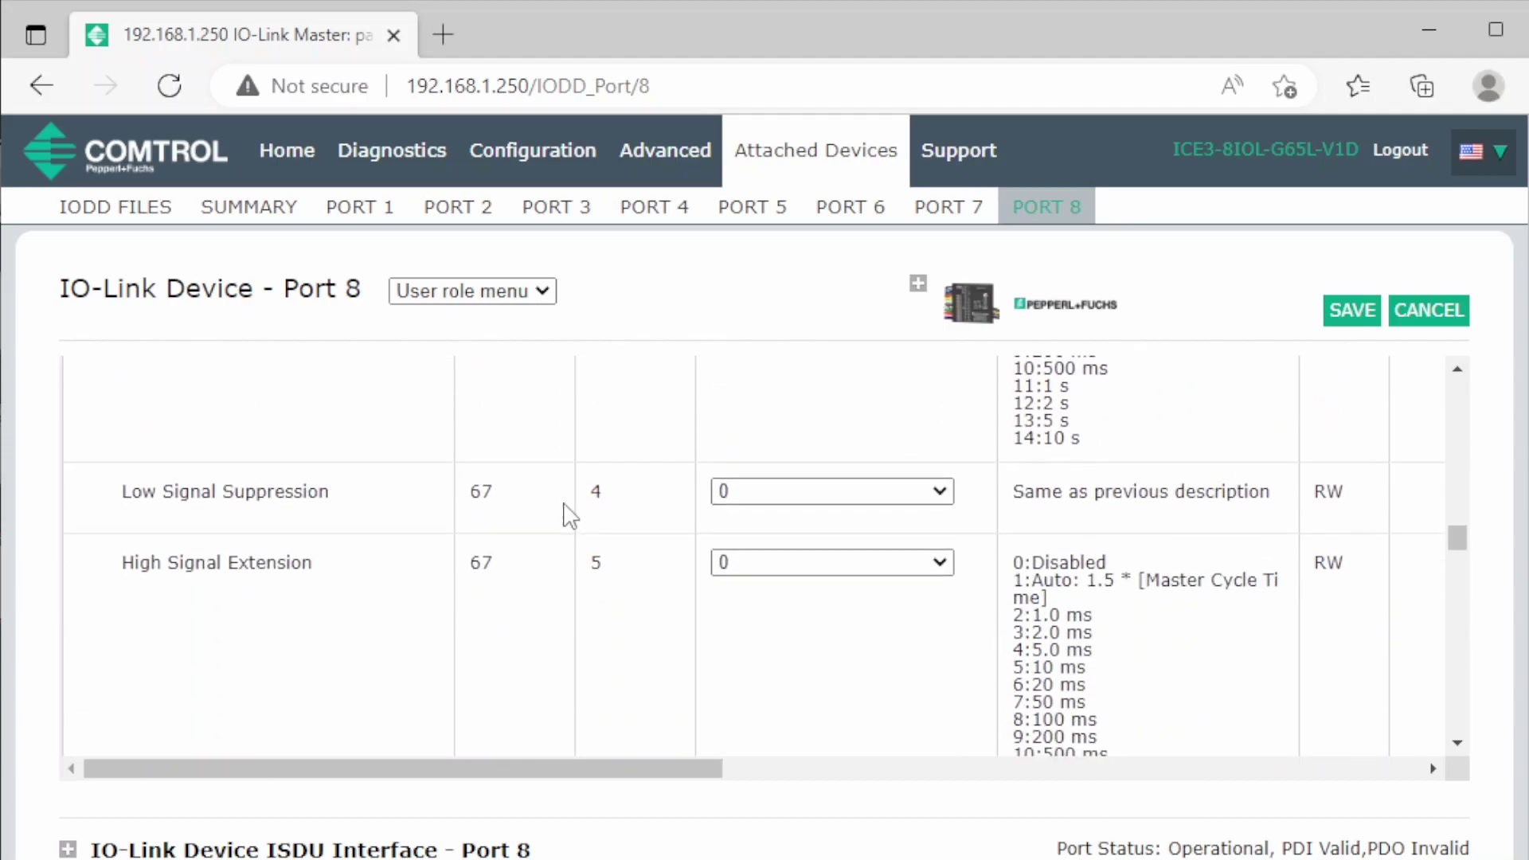
scroll(571, 516, "down", 5)
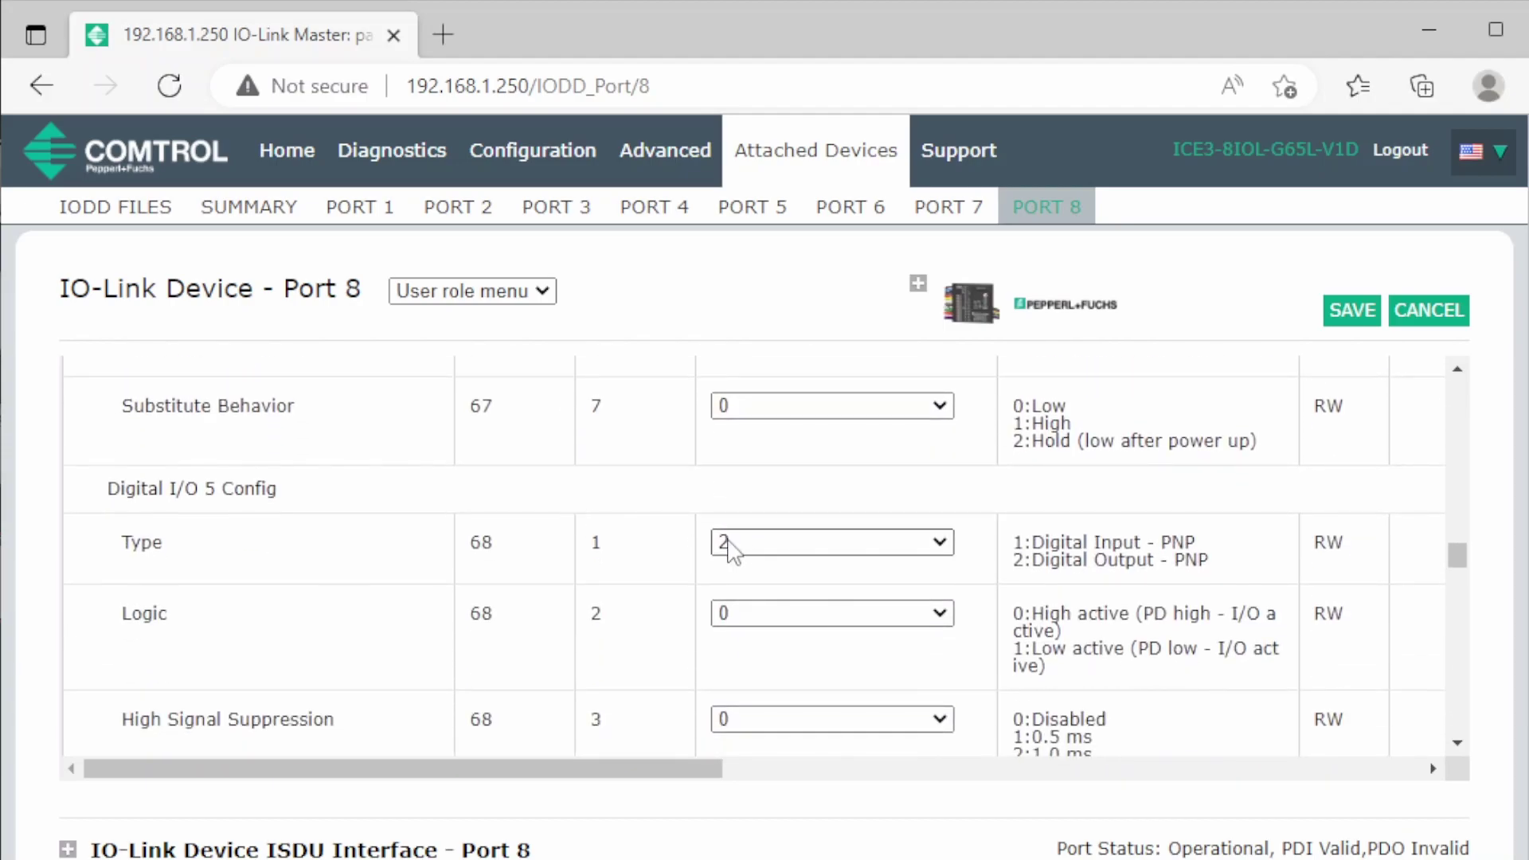
left_click(740, 544)
left_click(739, 573)
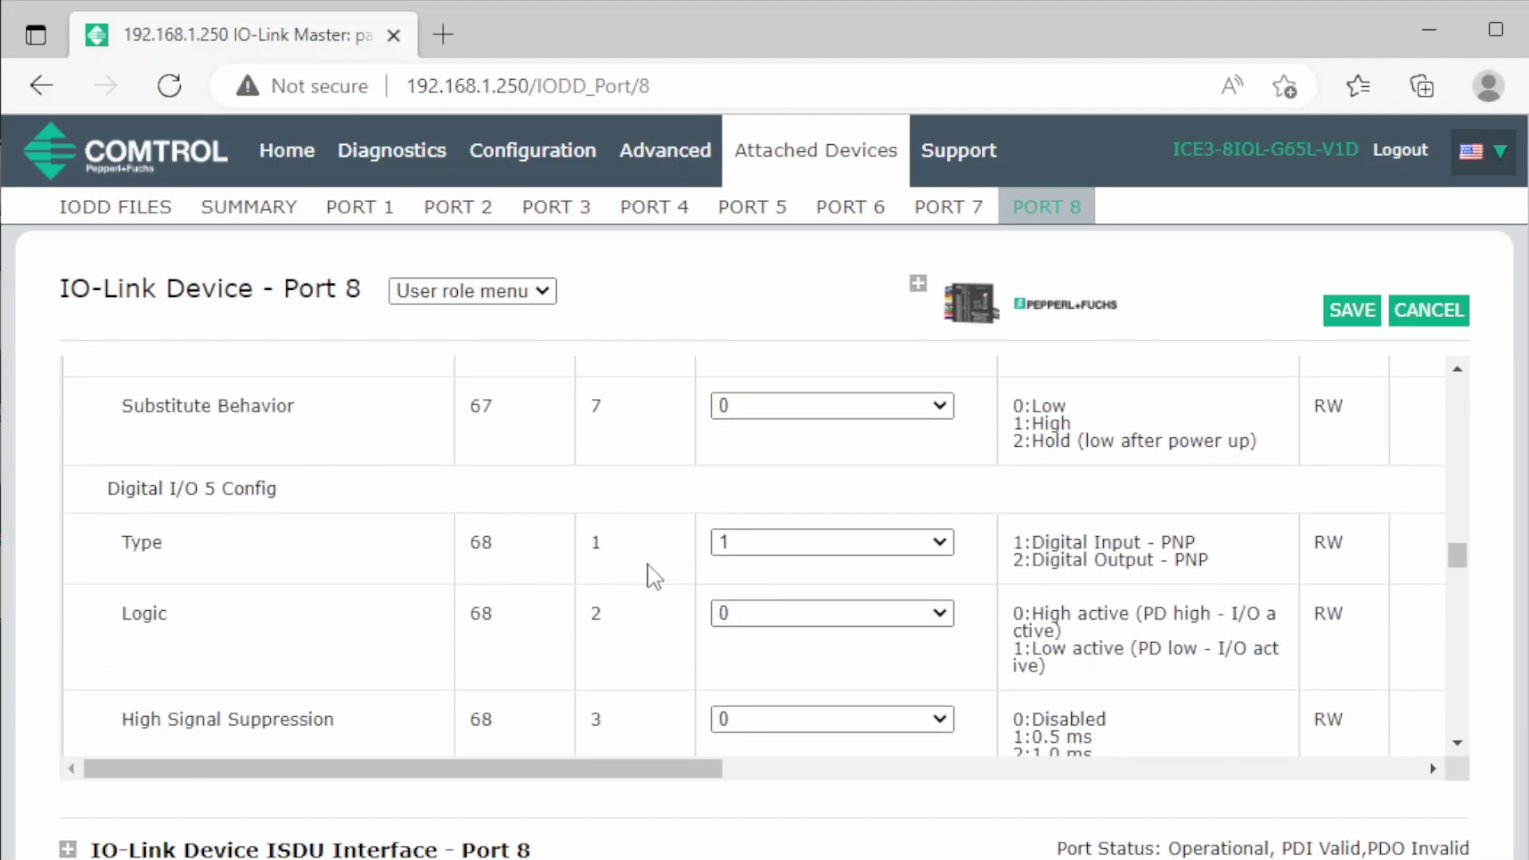
Step: Set Digital I/O 6 Type to 1 (Digital Input - PNP) and save the Port 8 parameters
scroll(458, 549, "down", 10)
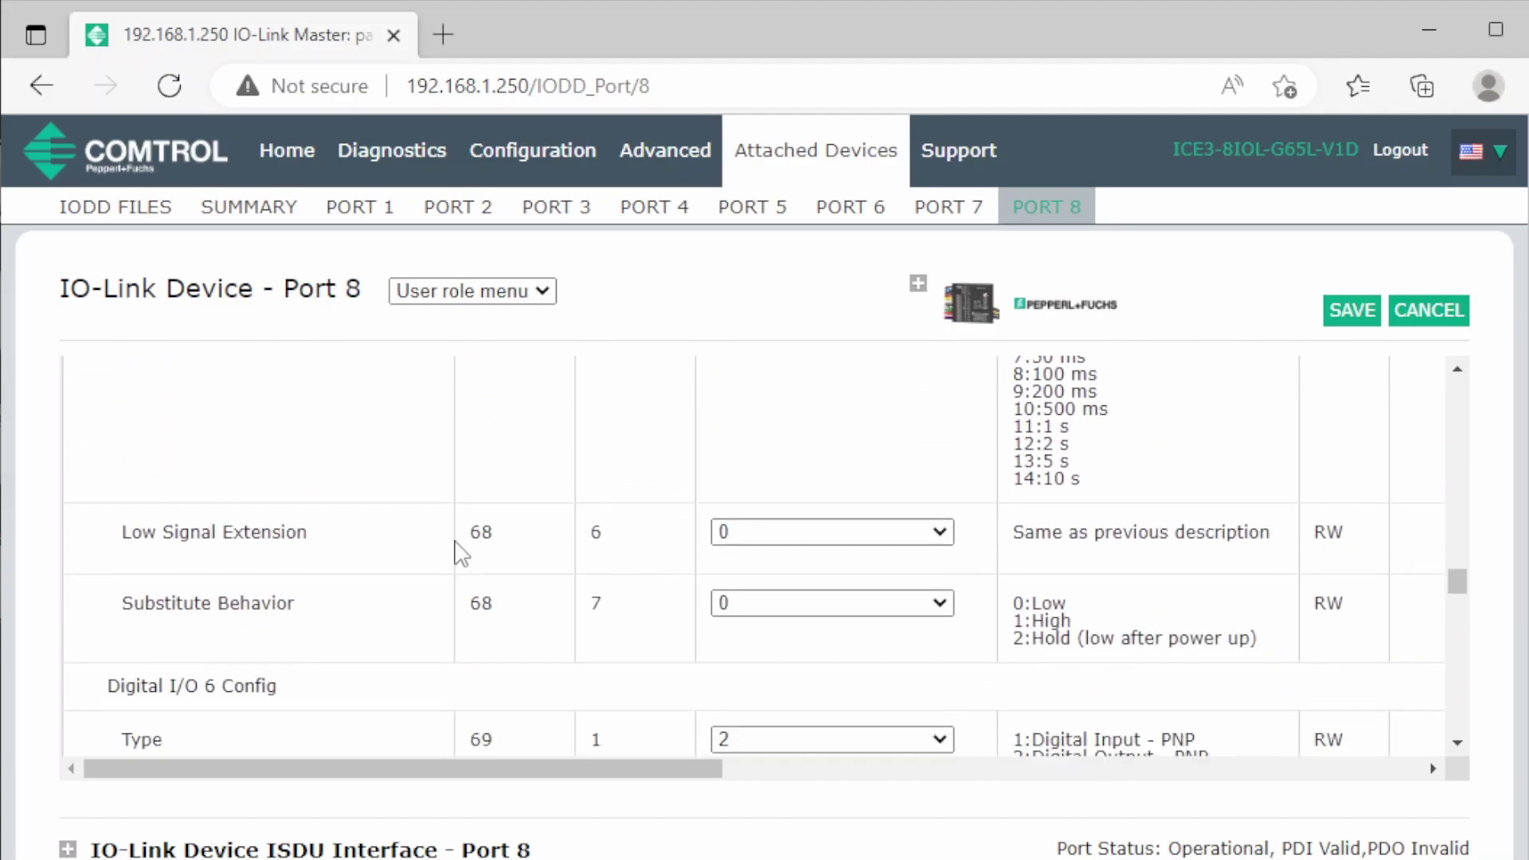
left_click(829, 532)
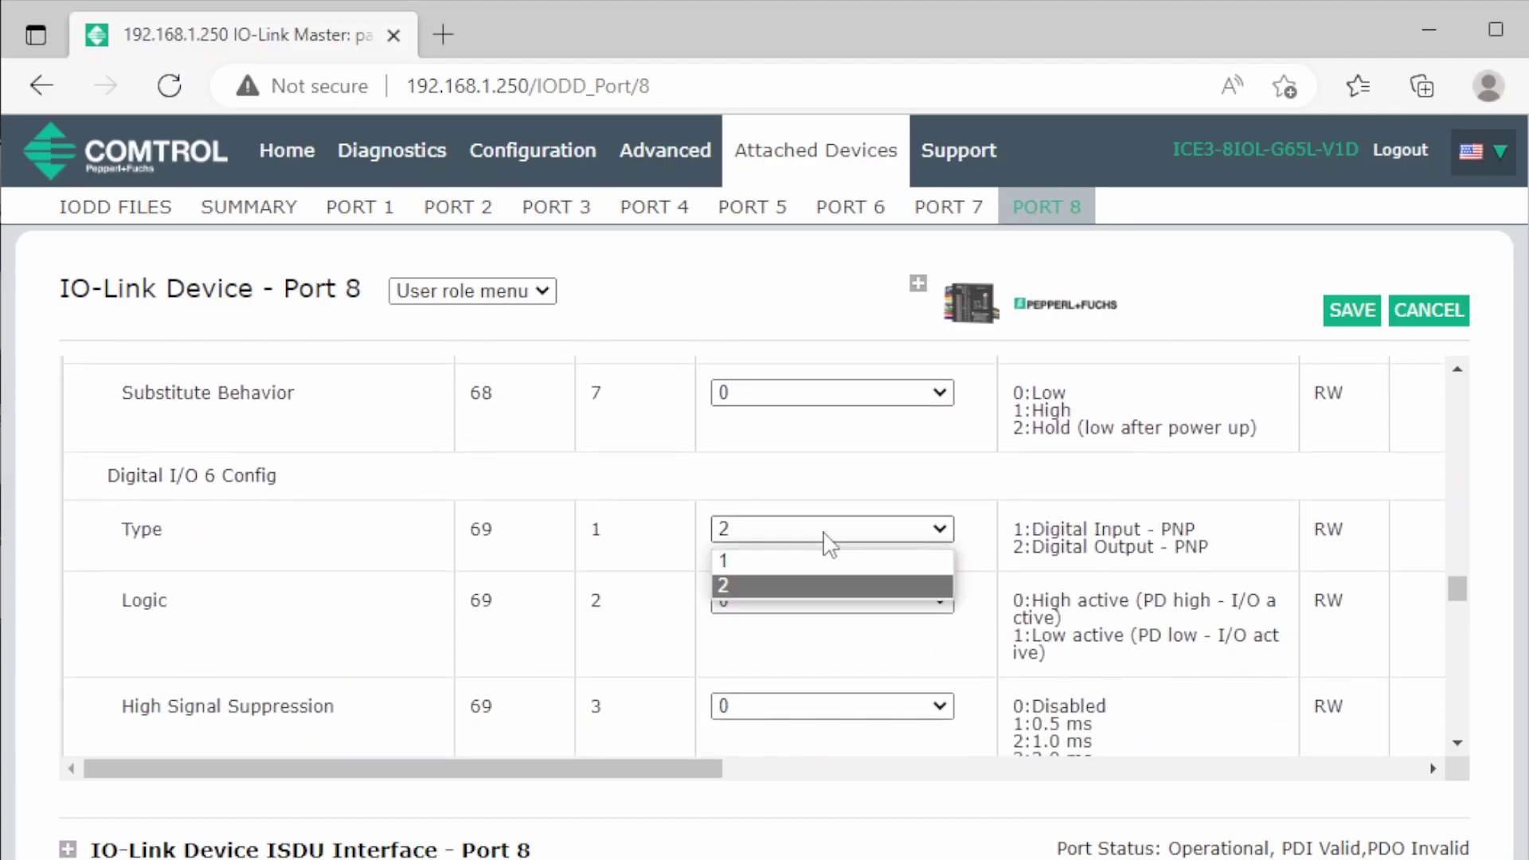
left_click(817, 570)
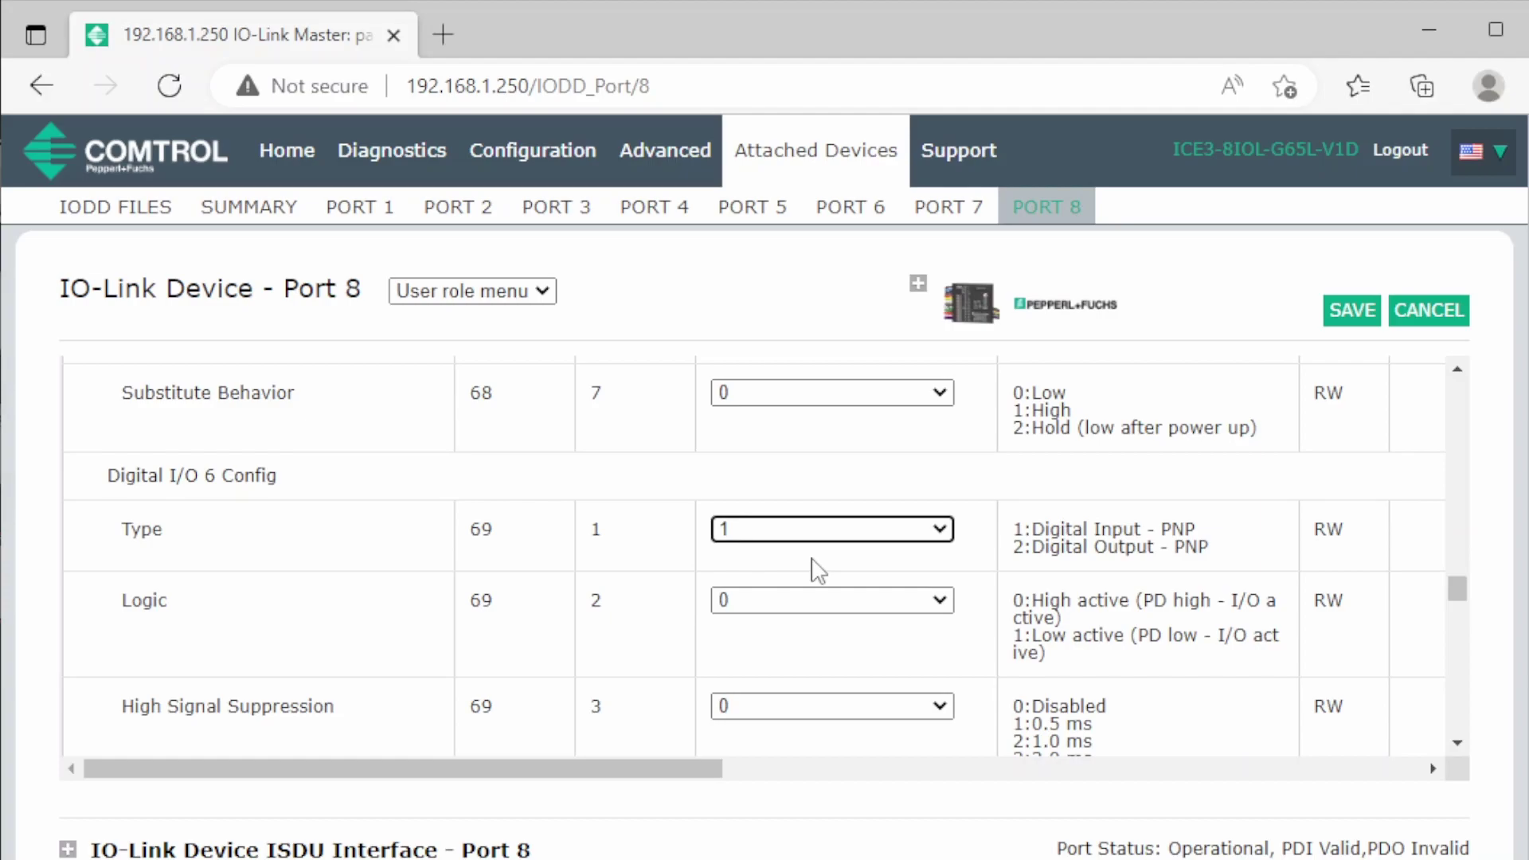
left_click(600, 533)
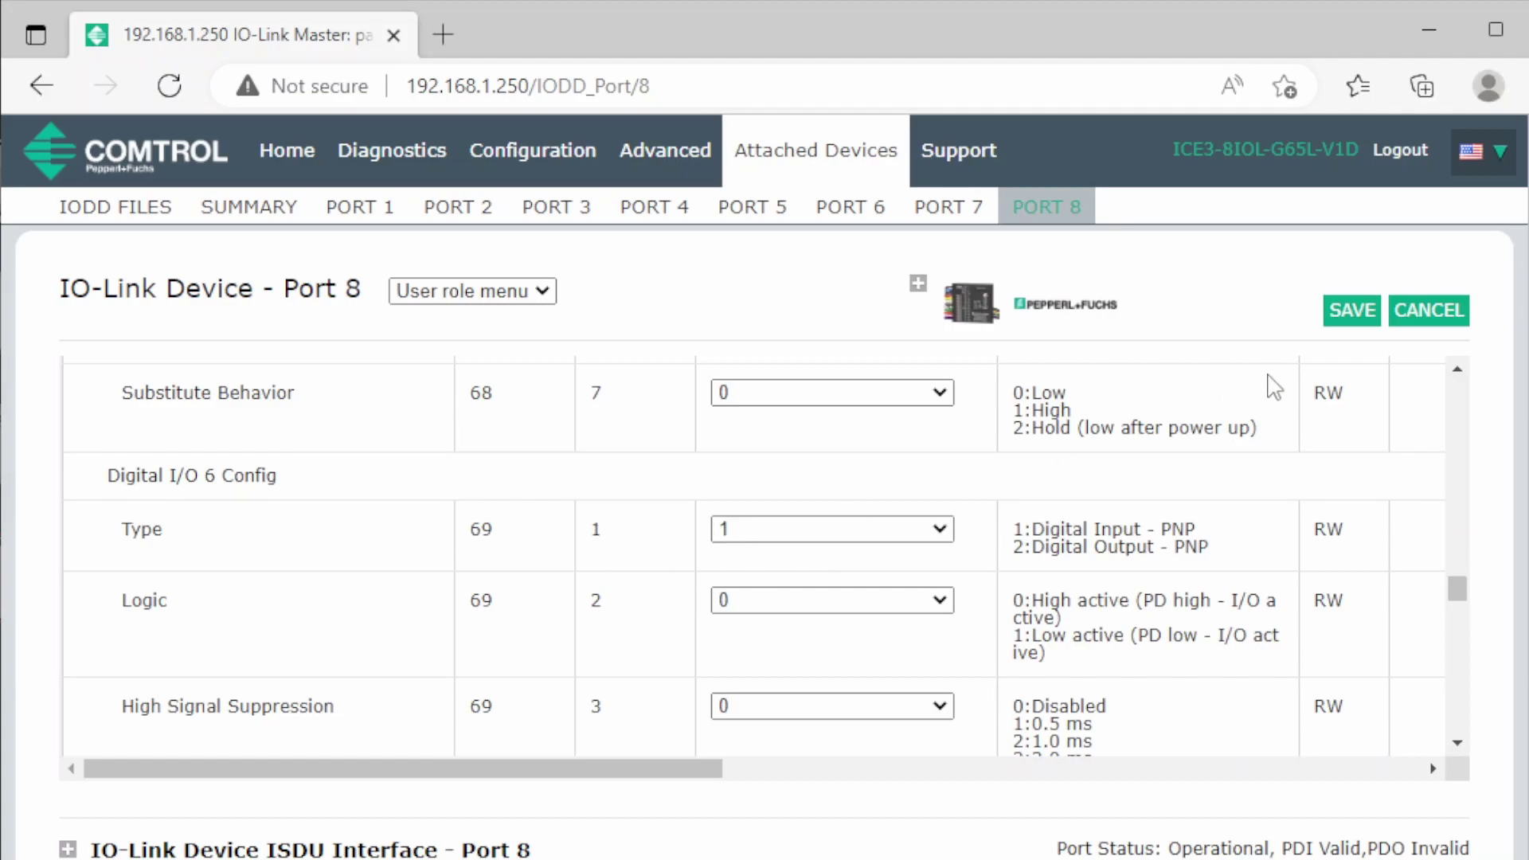
left_click(1354, 316)
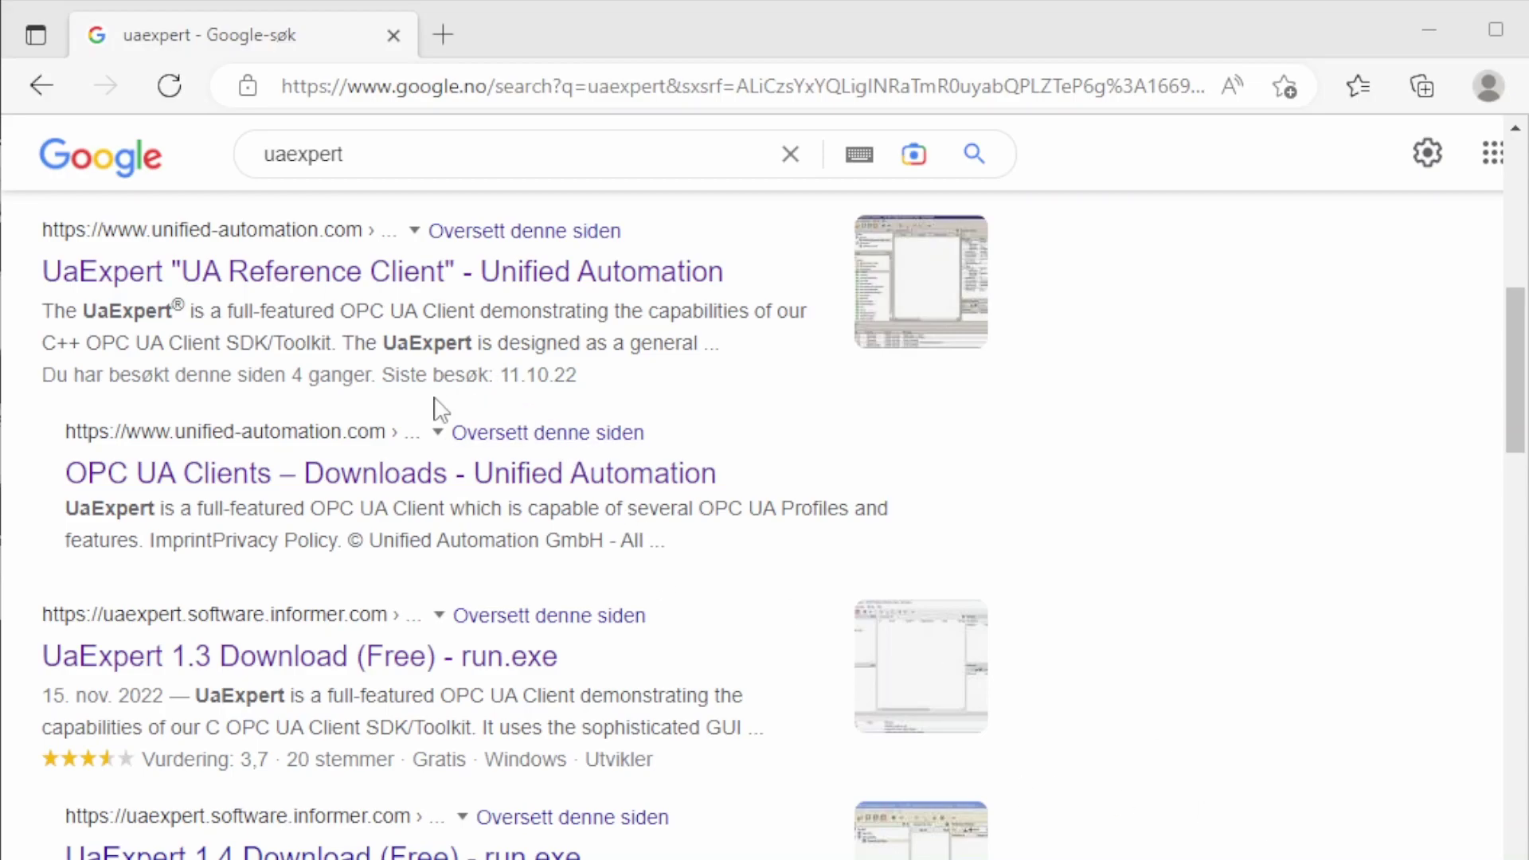
Step: Open the UaExpert product page from the results, then its Downloads page
left_click(337, 295)
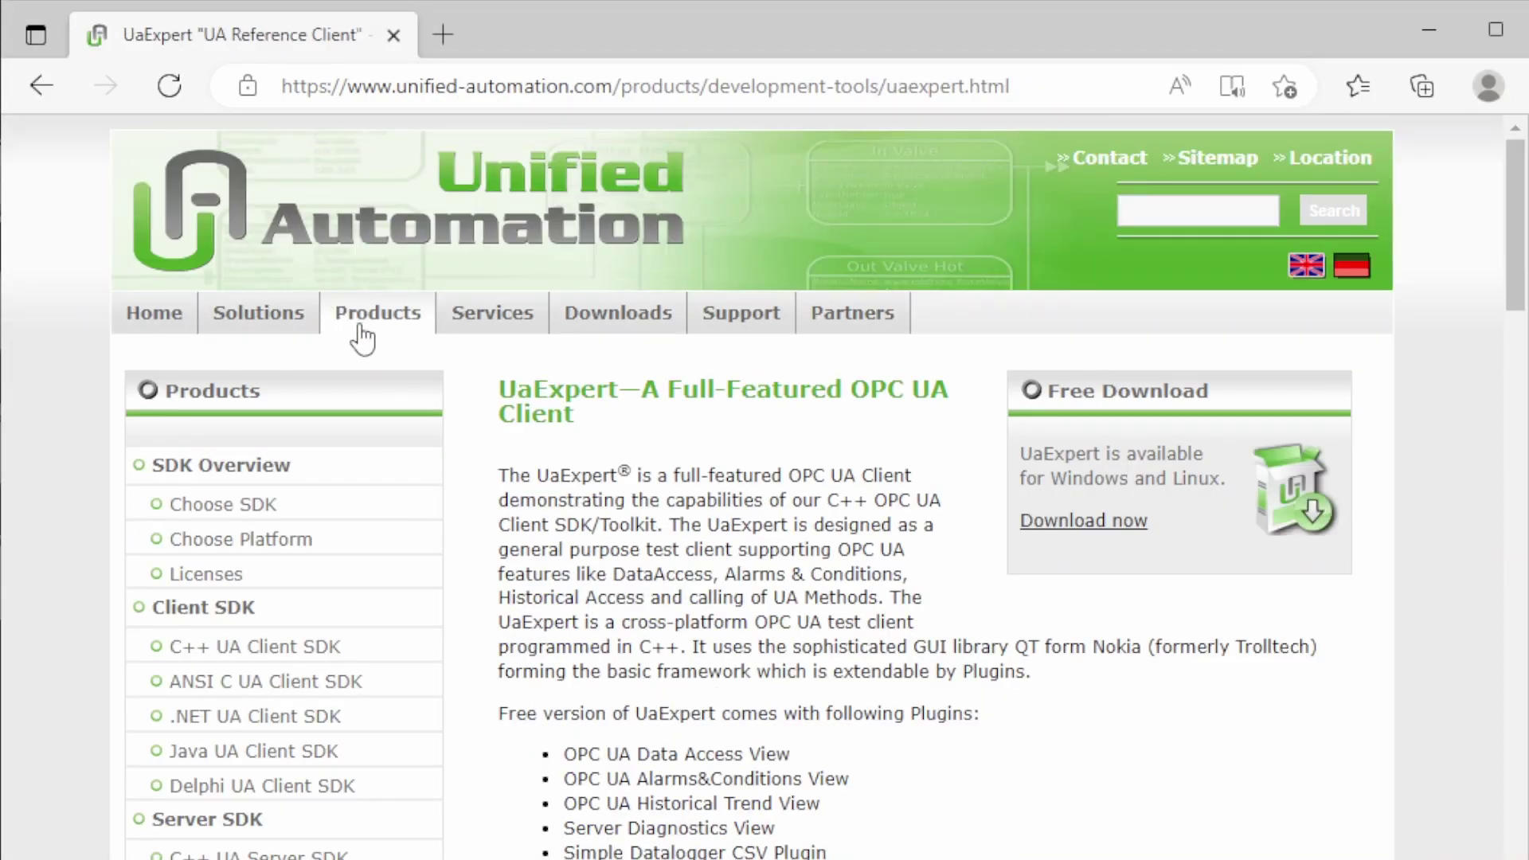
left_click(649, 323)
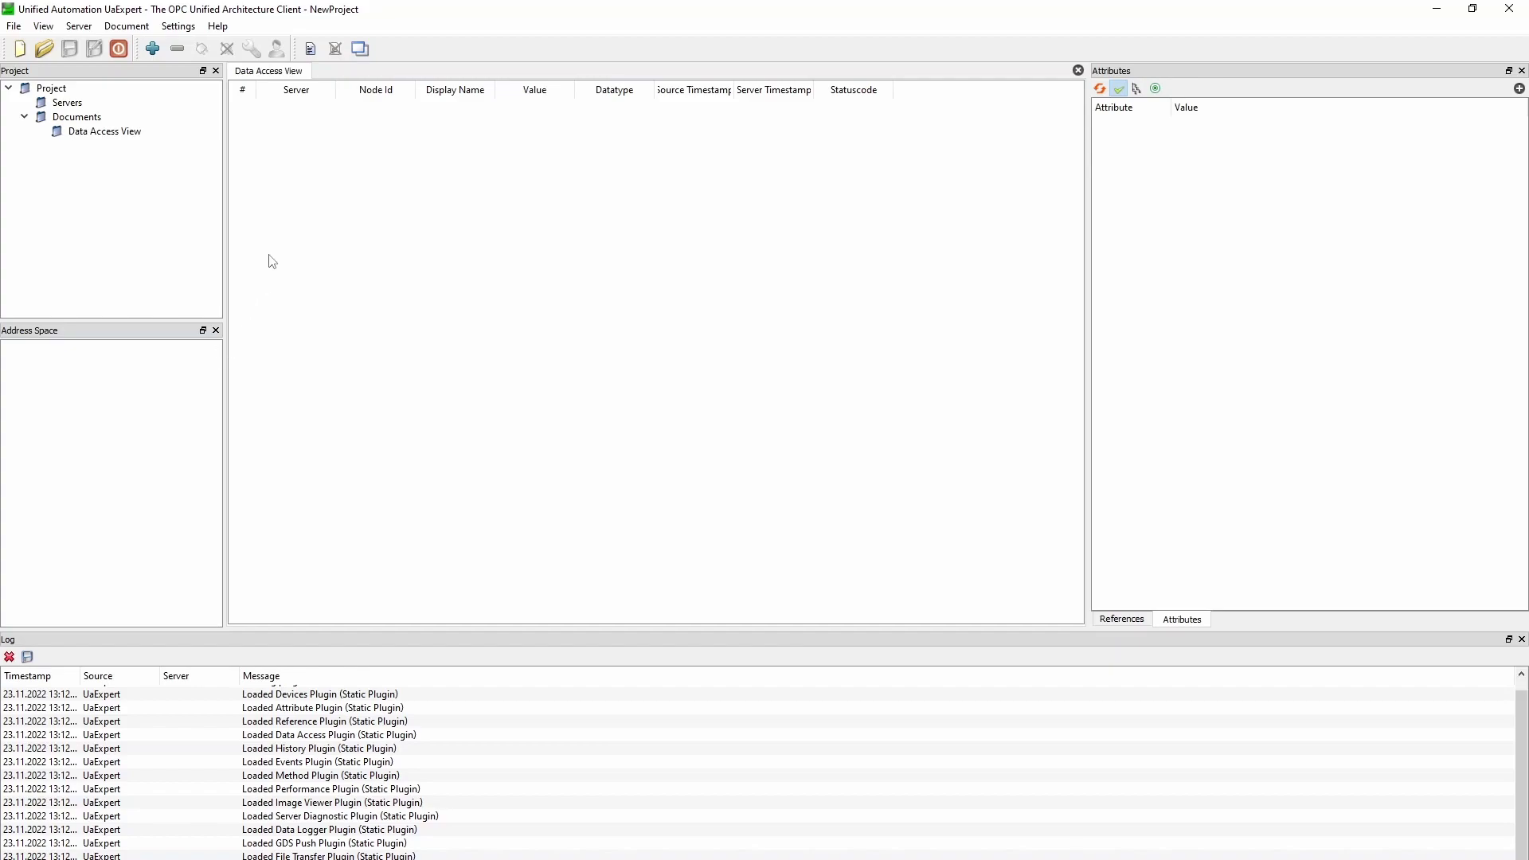
Step: Open the Add Server dialog from the project's Servers entry
left_click(80, 108)
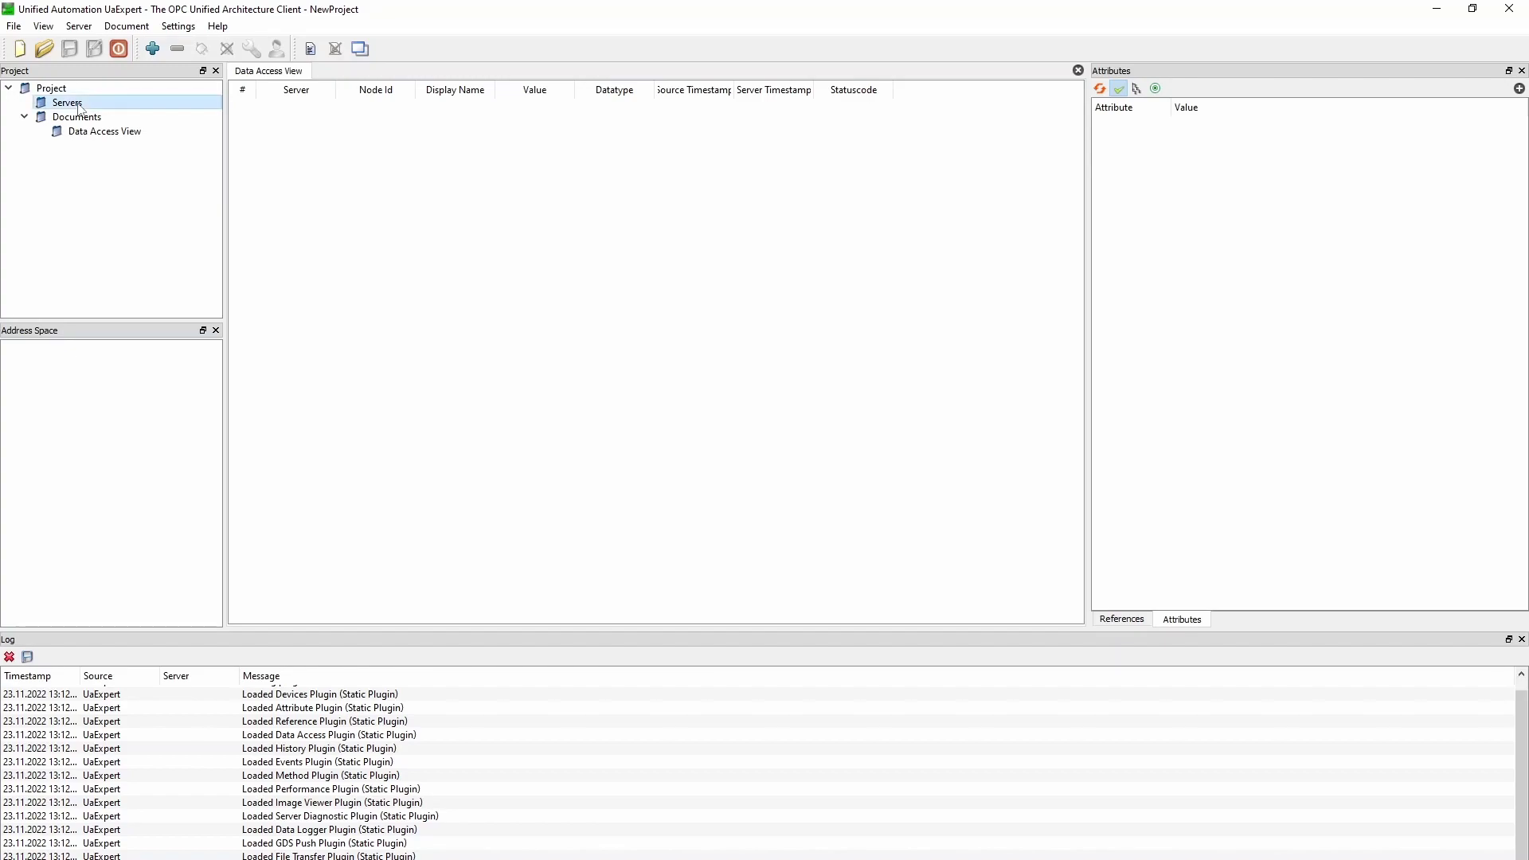
right_click(81, 108)
left_click(105, 112)
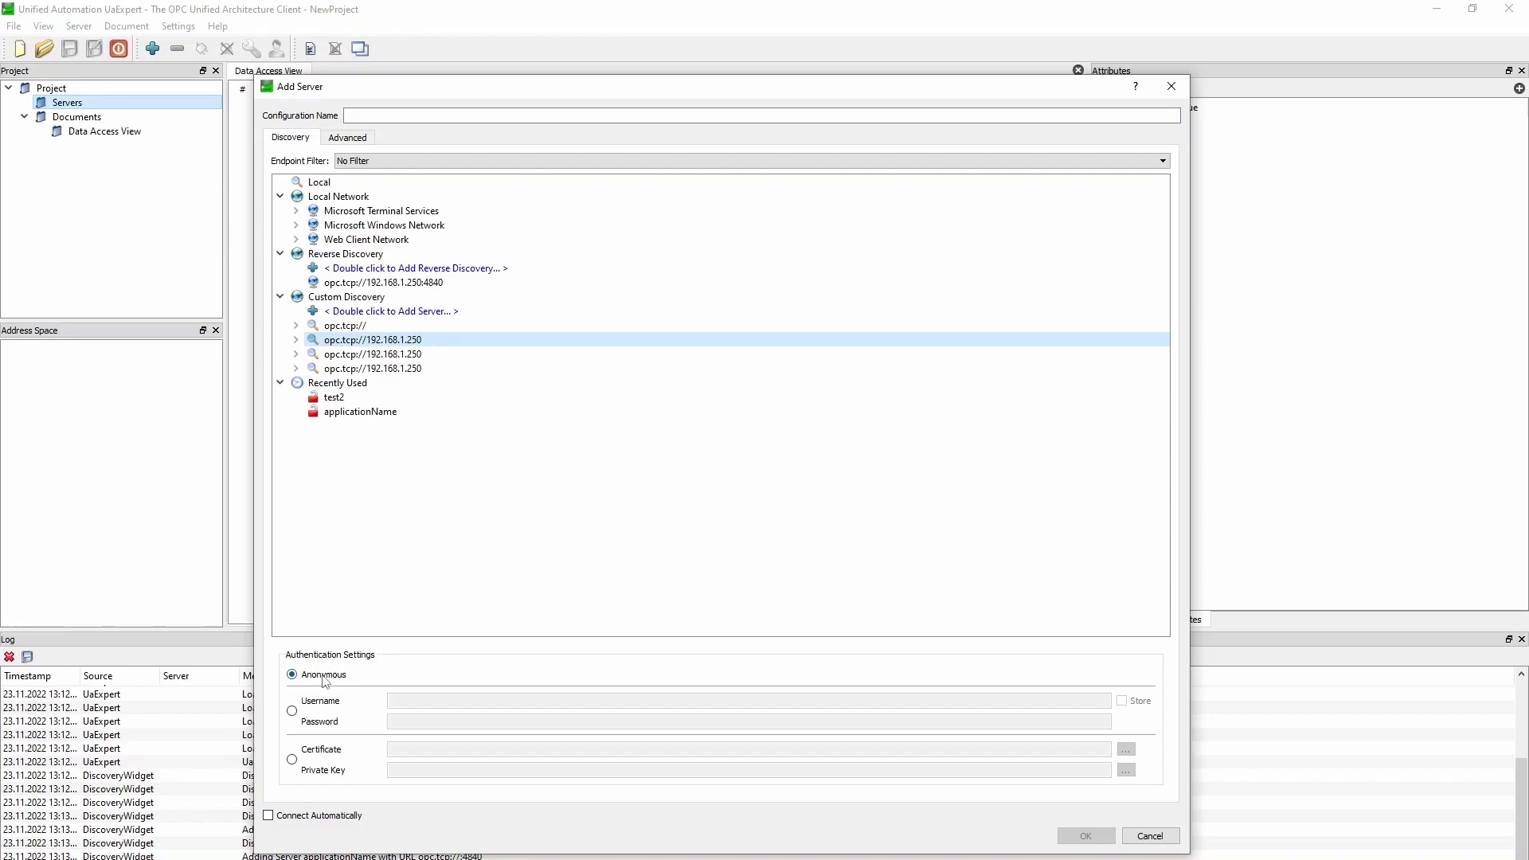
left_click(346, 138)
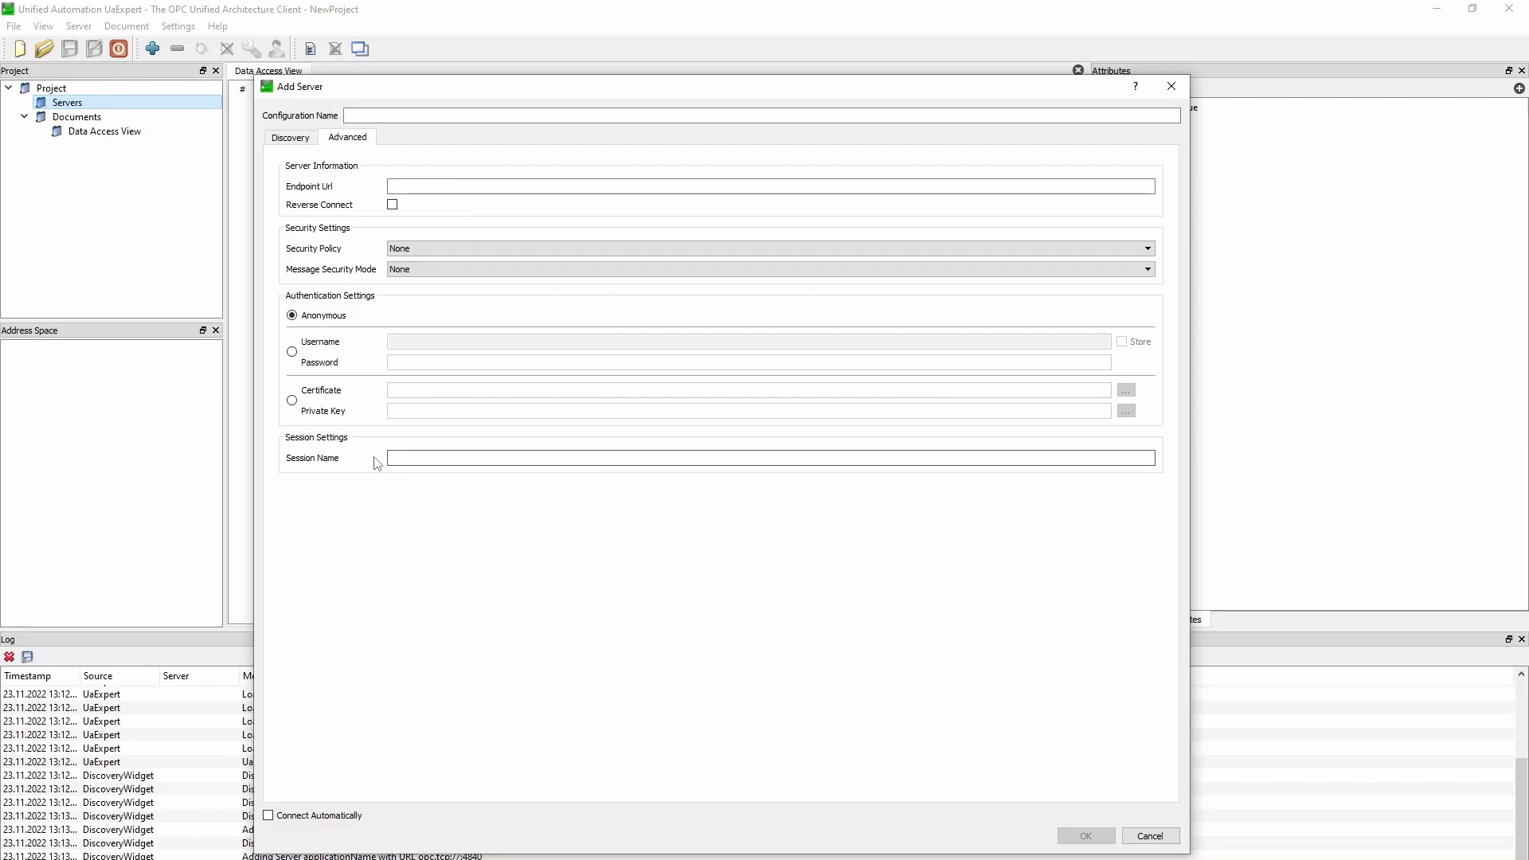
key("ctrl+Tab")
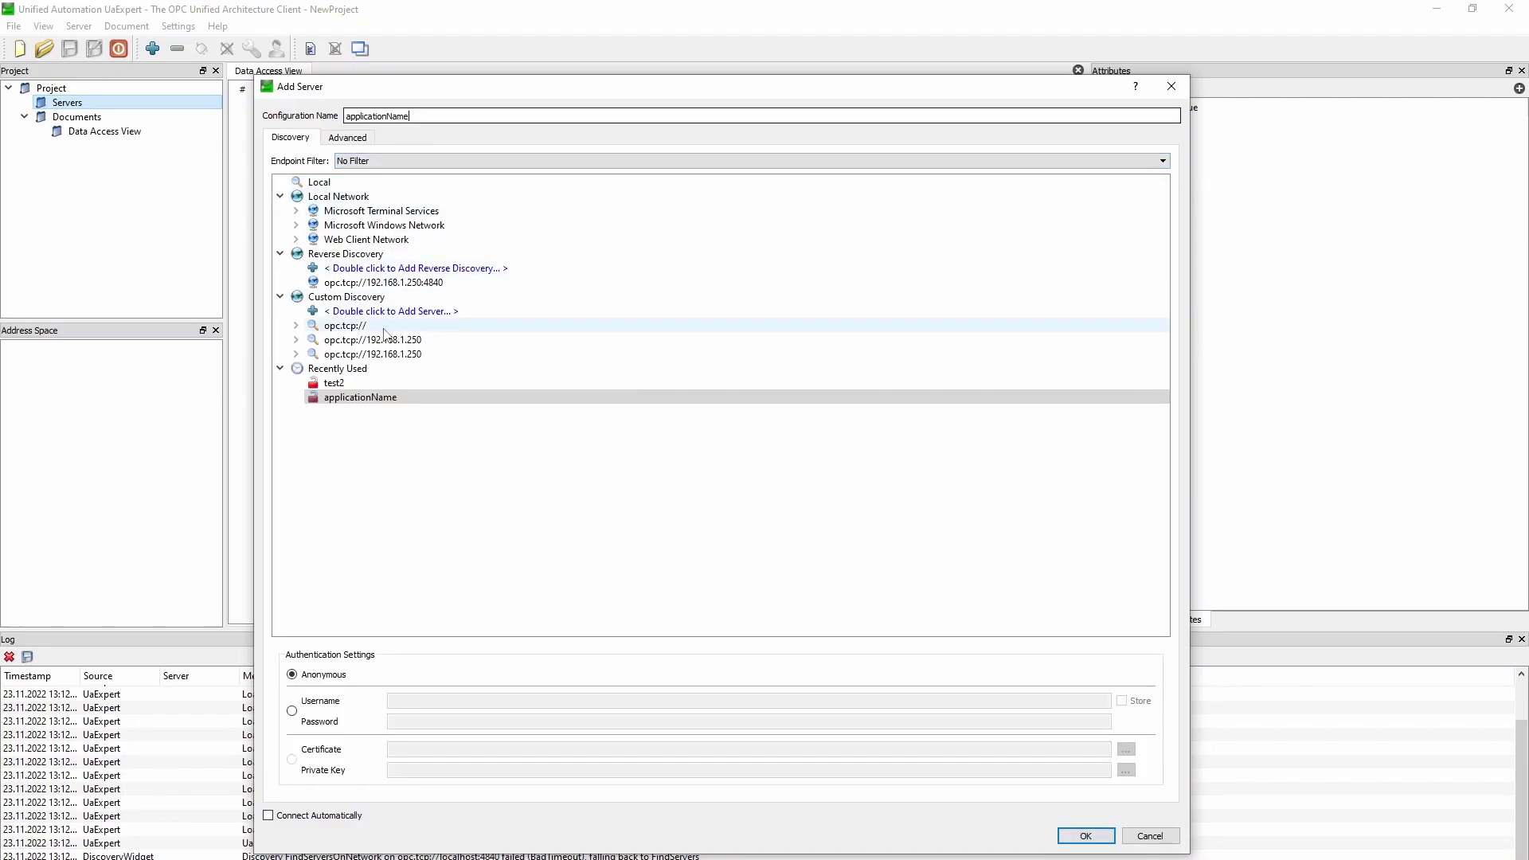
Step: Add discovery URL opc.tcp://192.168.1.250 and add its None - None endpoint as a server
double_click(403, 312)
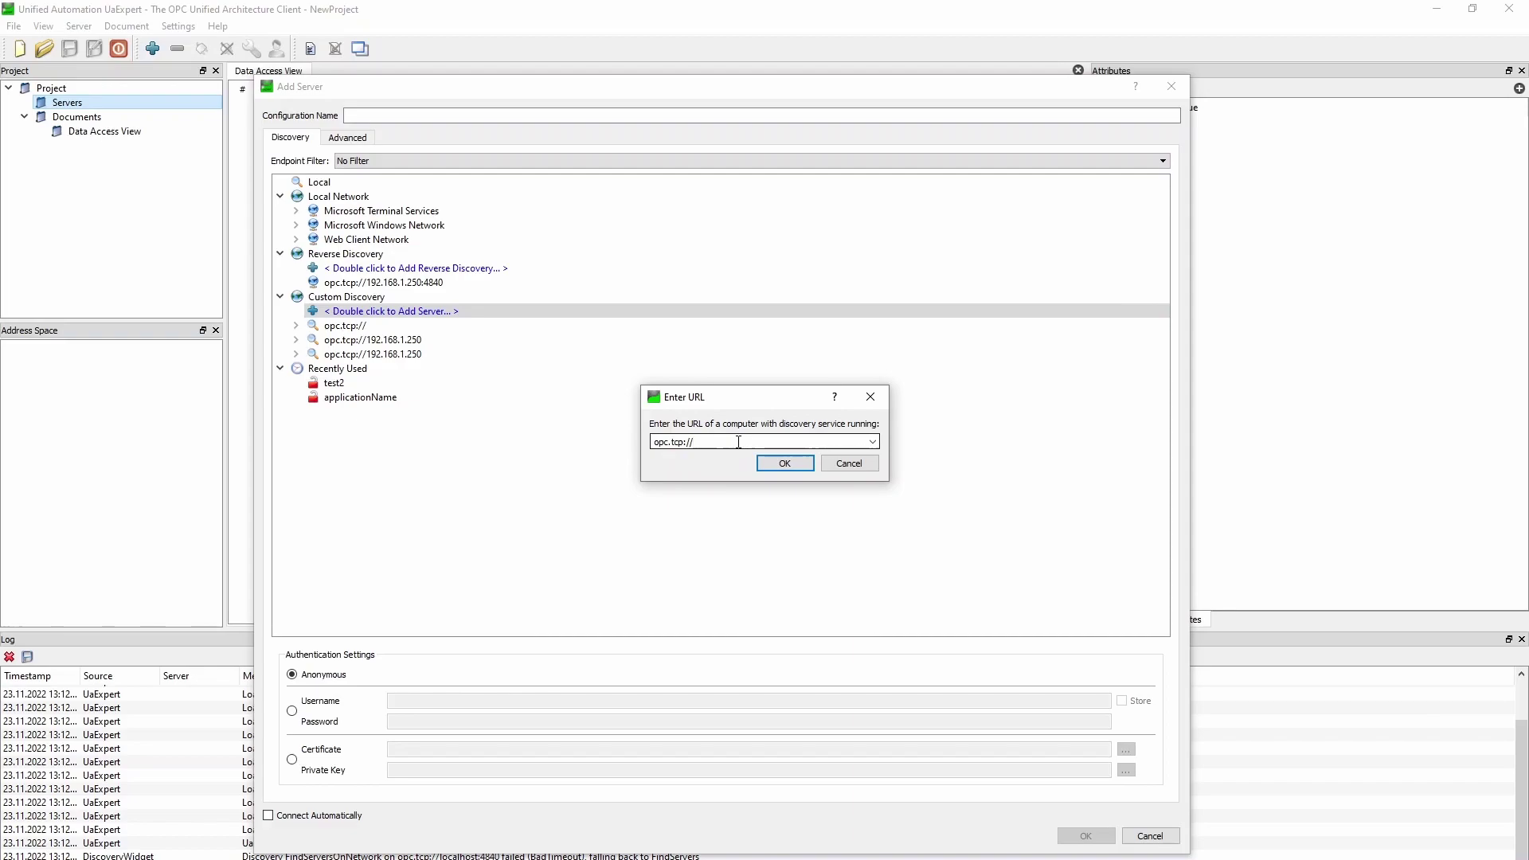
type("192.168.1.250")
left_click(783, 466)
left_click(384, 355)
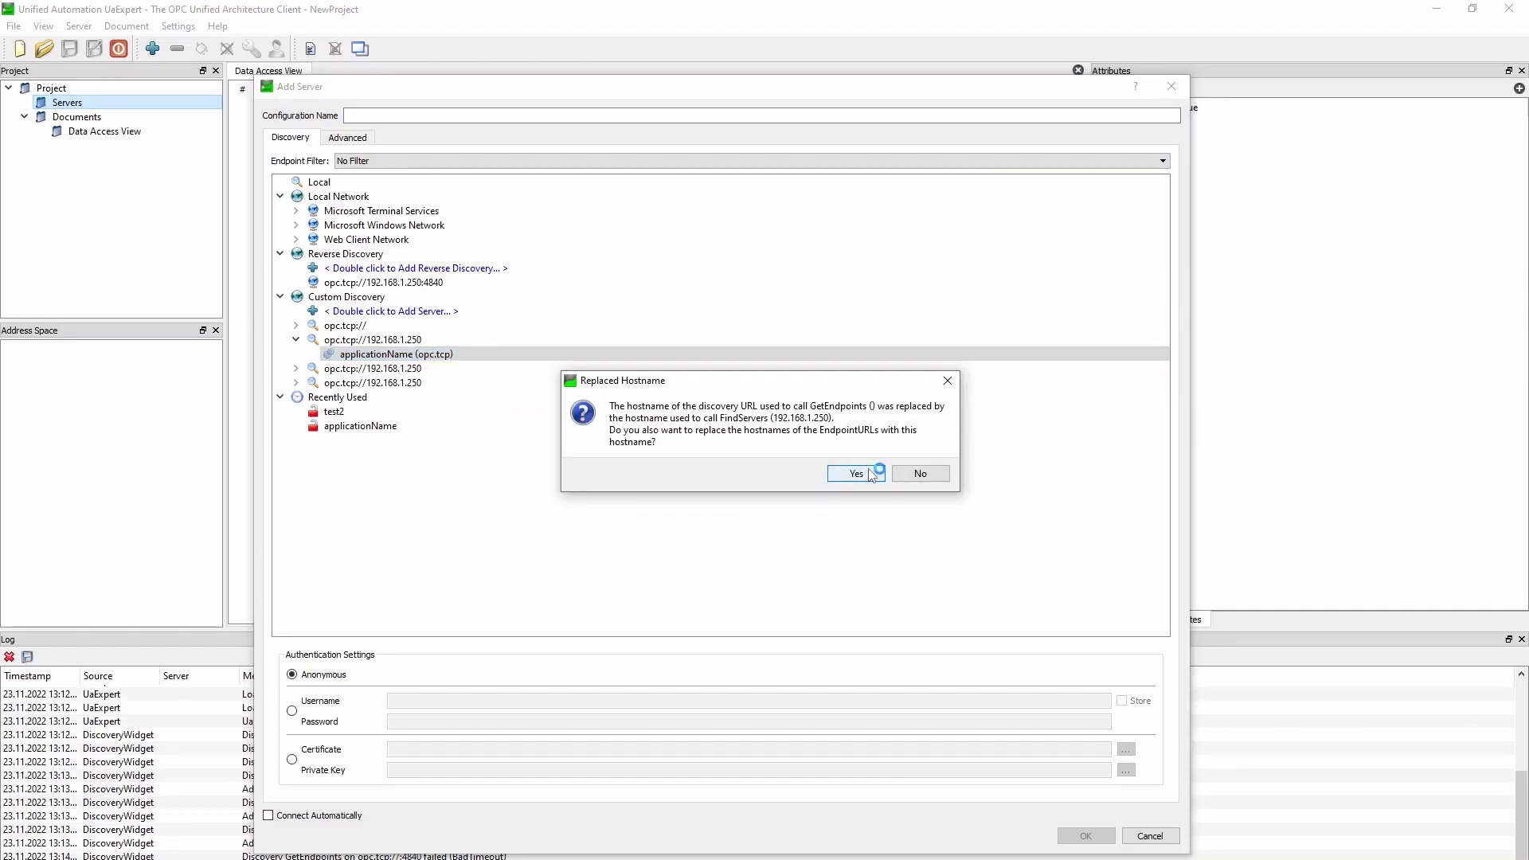
left_click(856, 474)
left_click(510, 369)
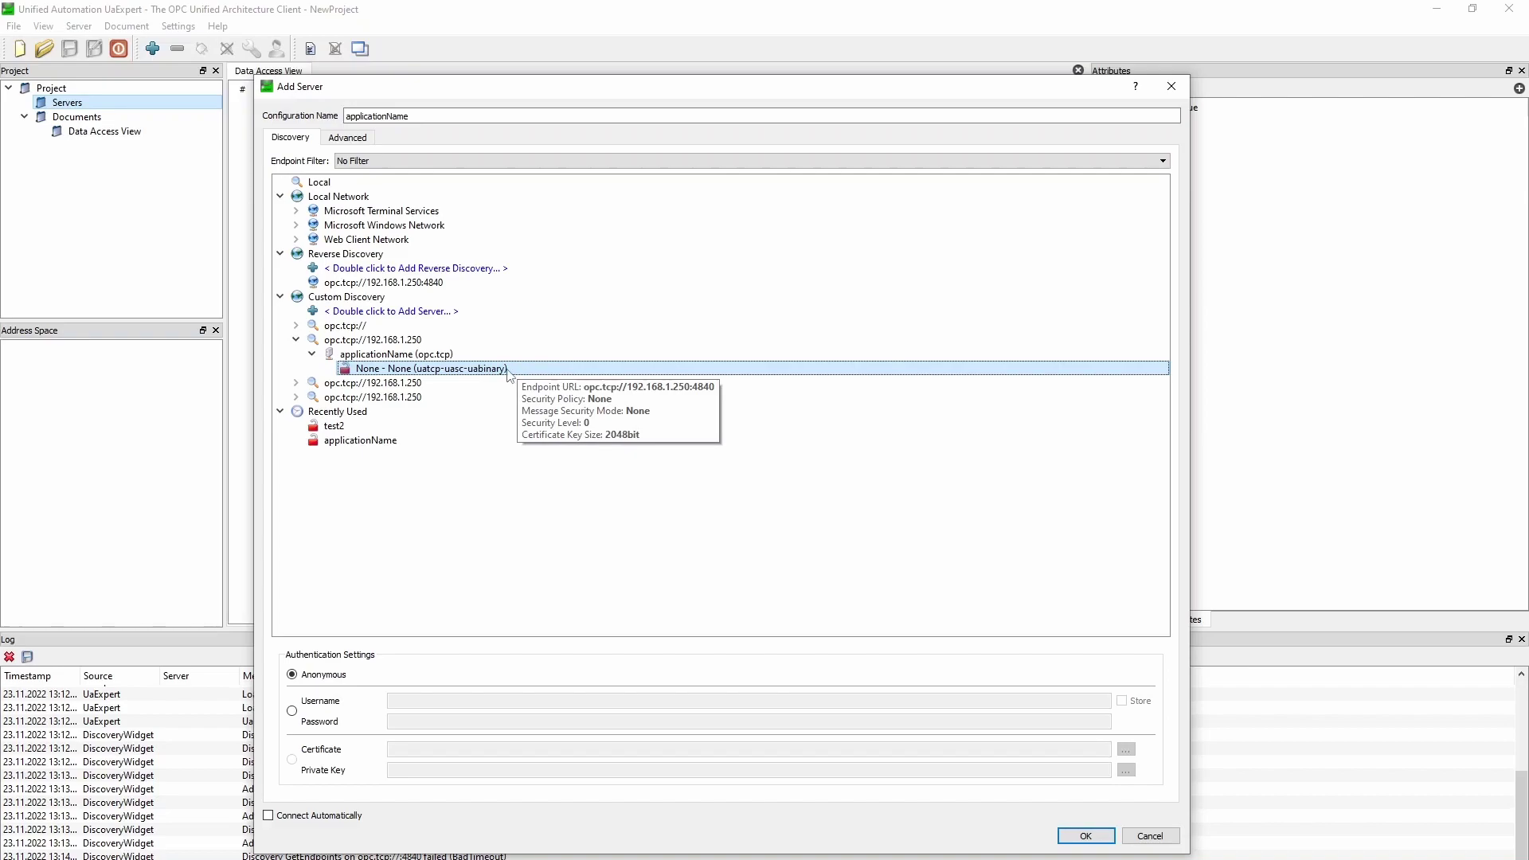
double_click(542, 370)
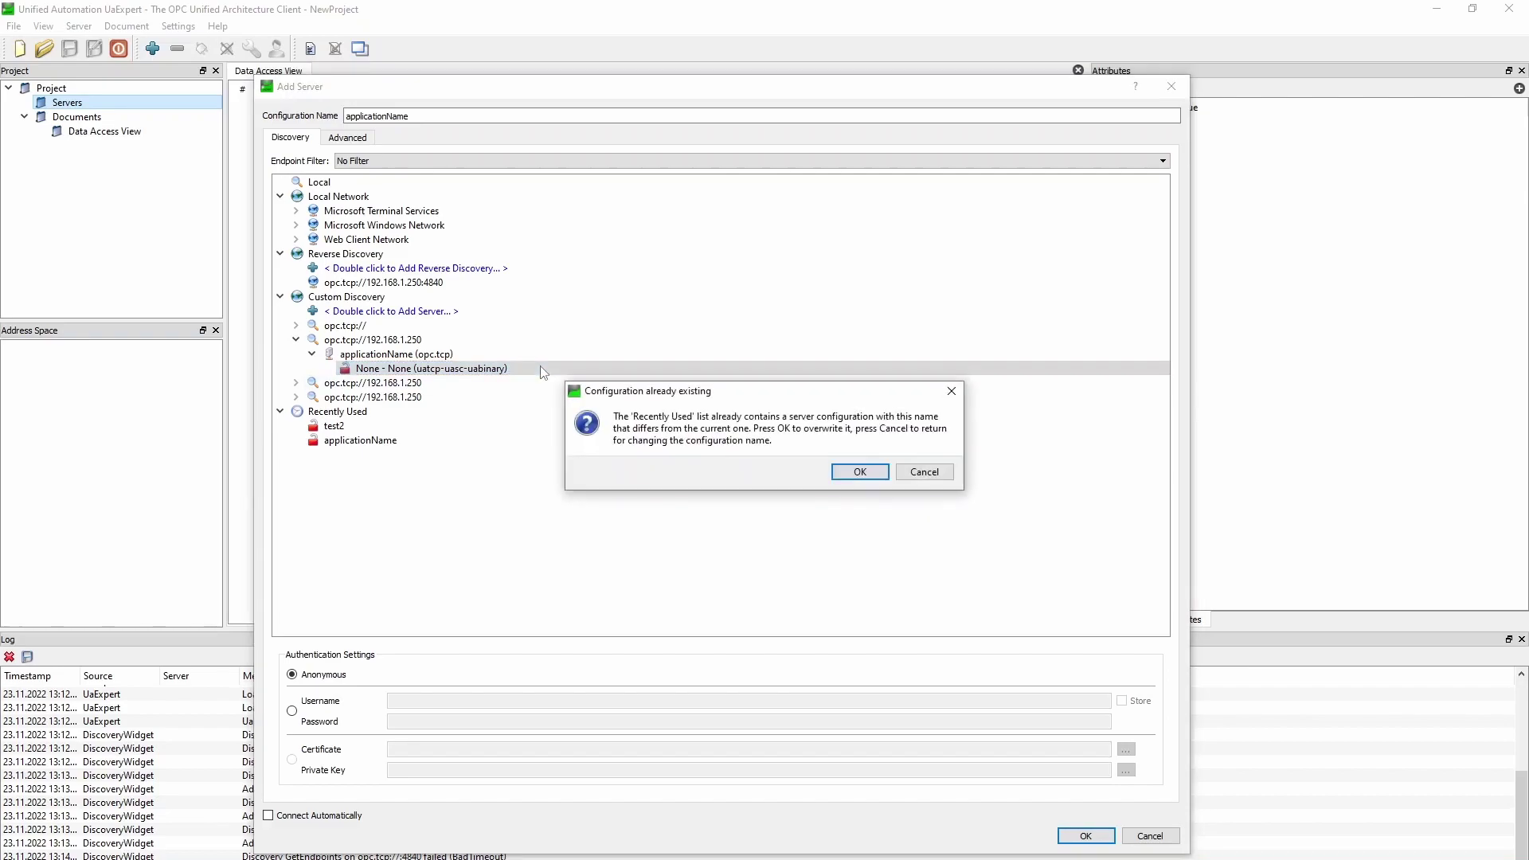
Step: Overwrite the existing applicationName configuration and connect to the applicationName server
left_click(860, 472)
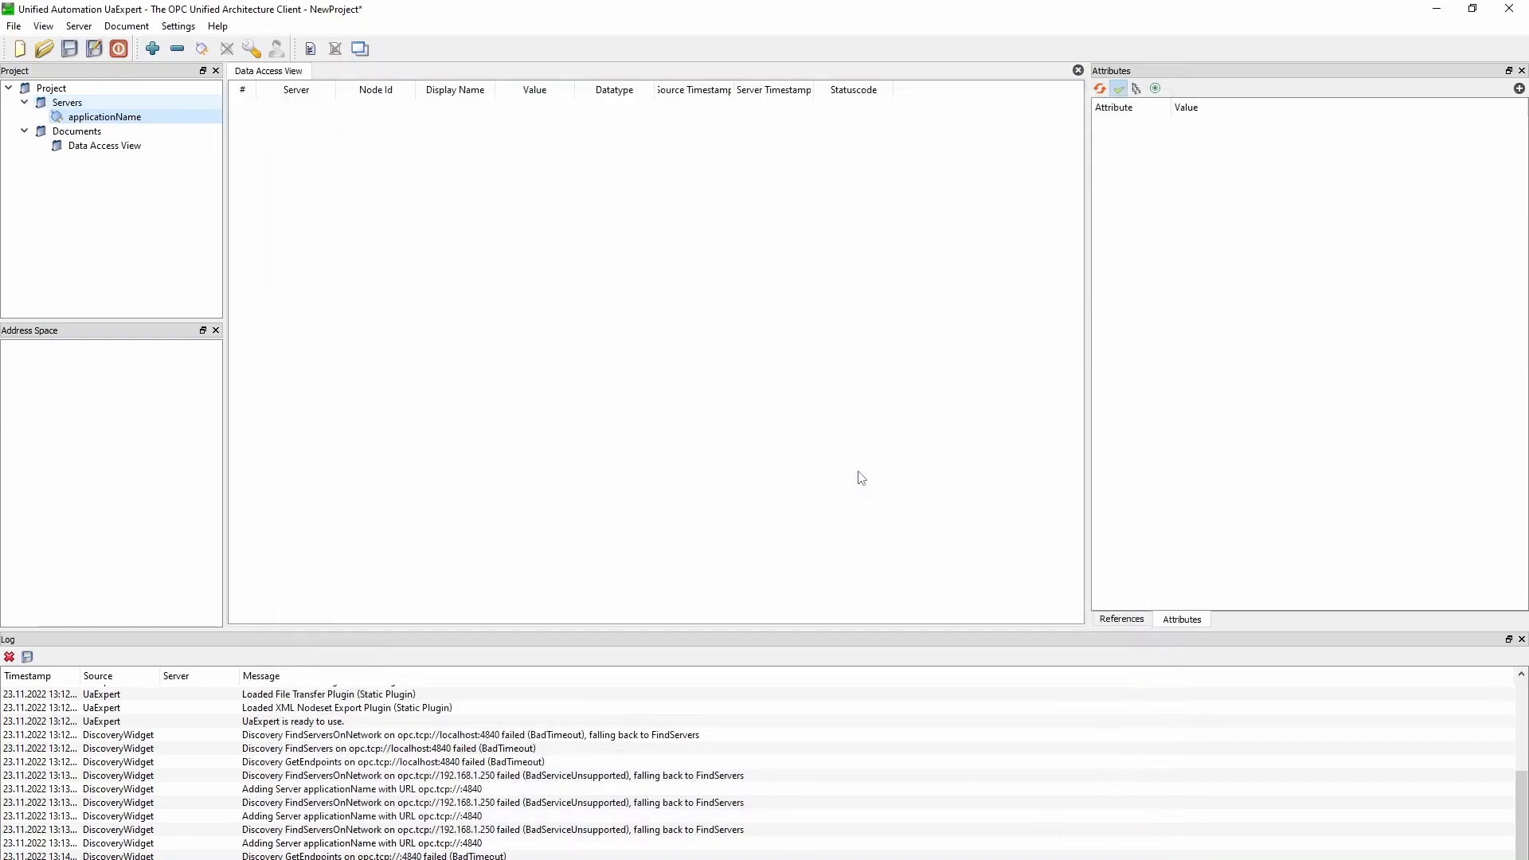
right_click(94, 119)
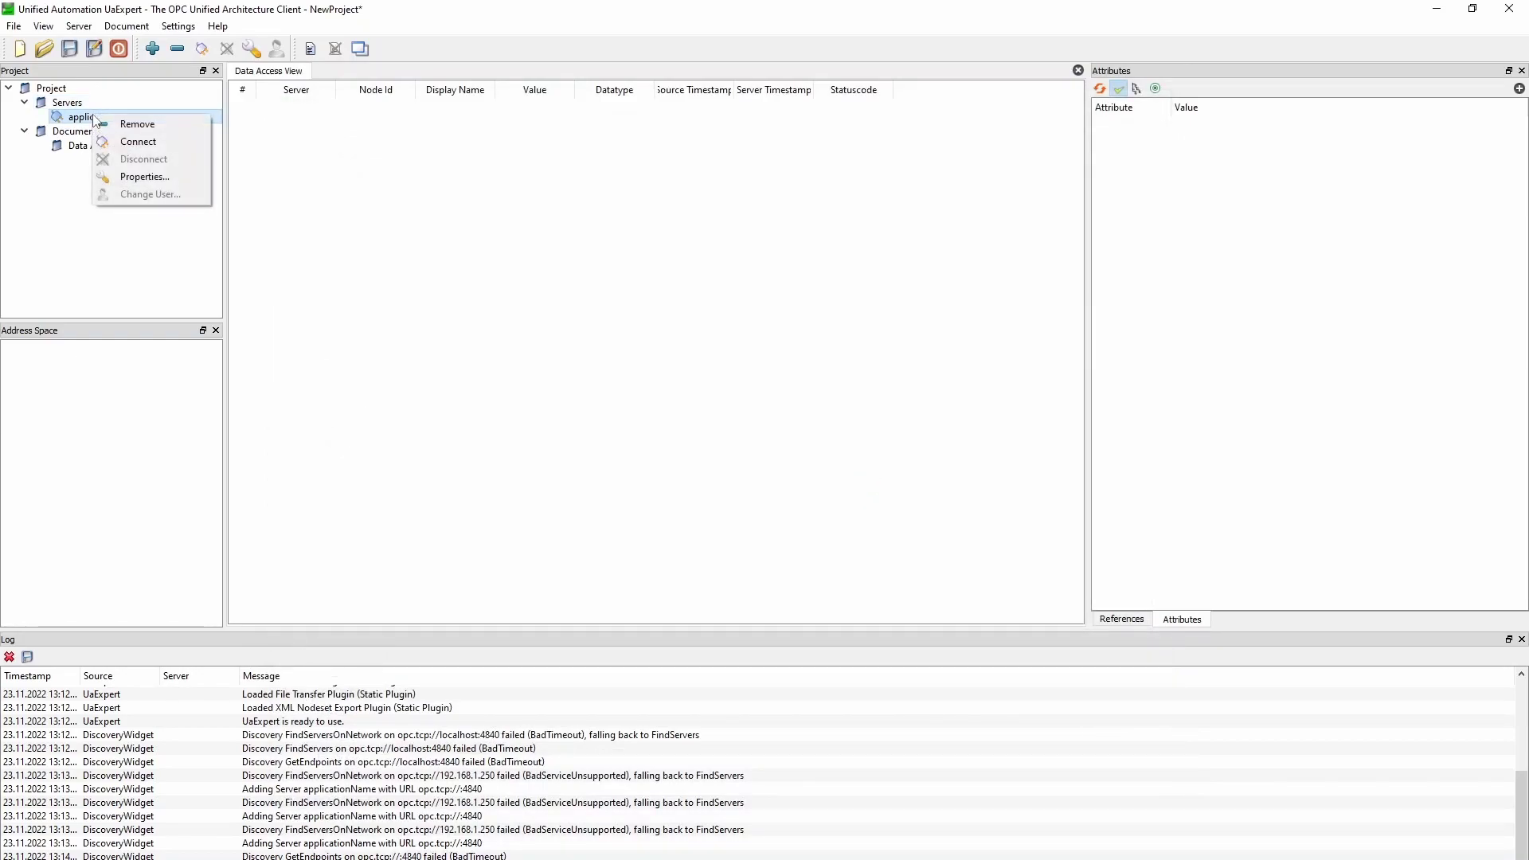
left_click(124, 144)
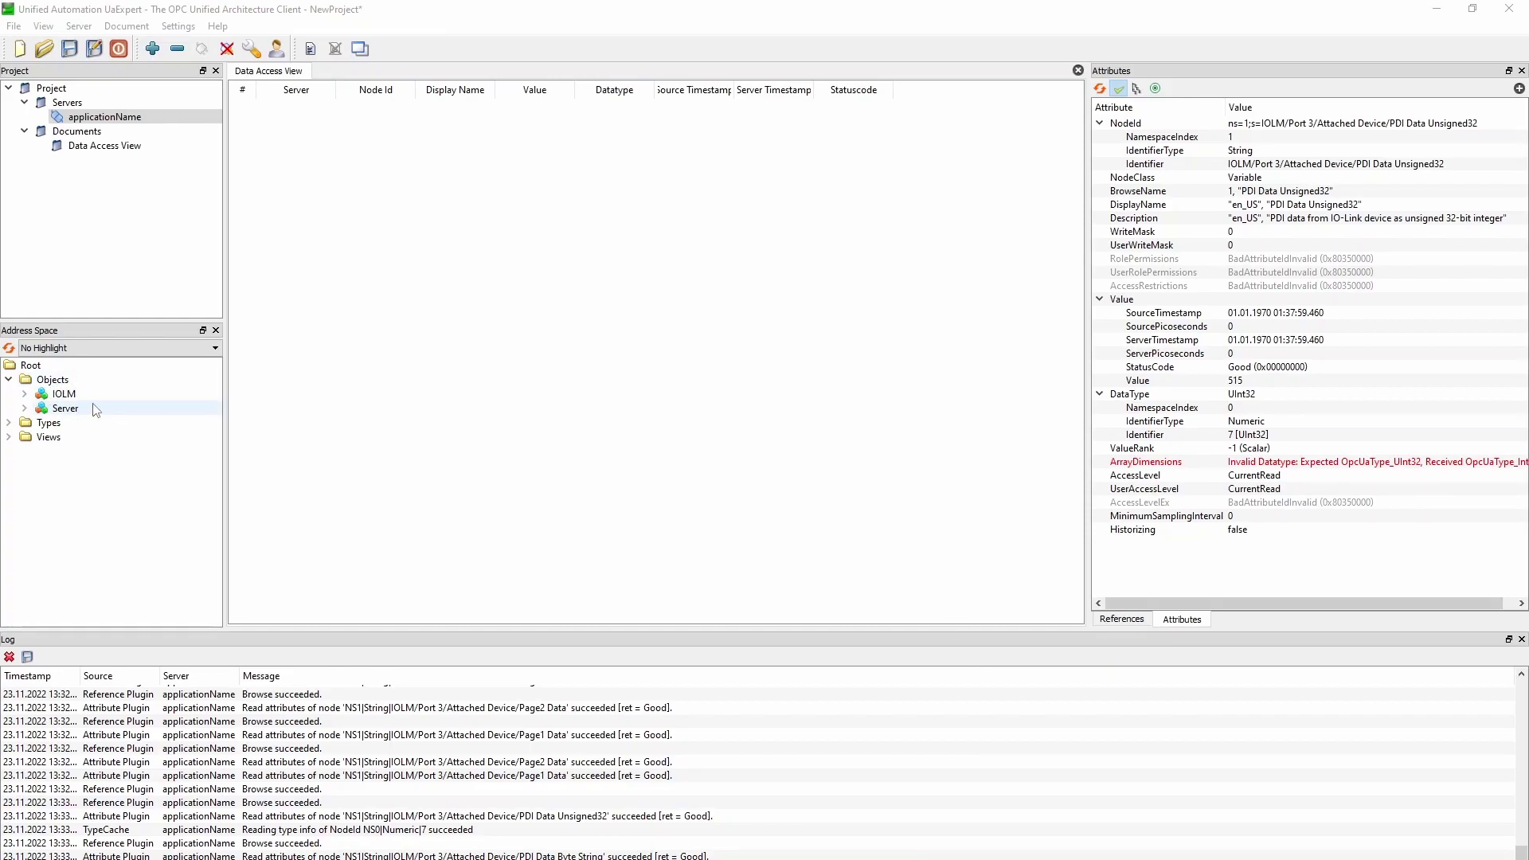
Step: Expand IOLM > Port 3 > Attached Device in the Address Space tree
left_click(25, 395)
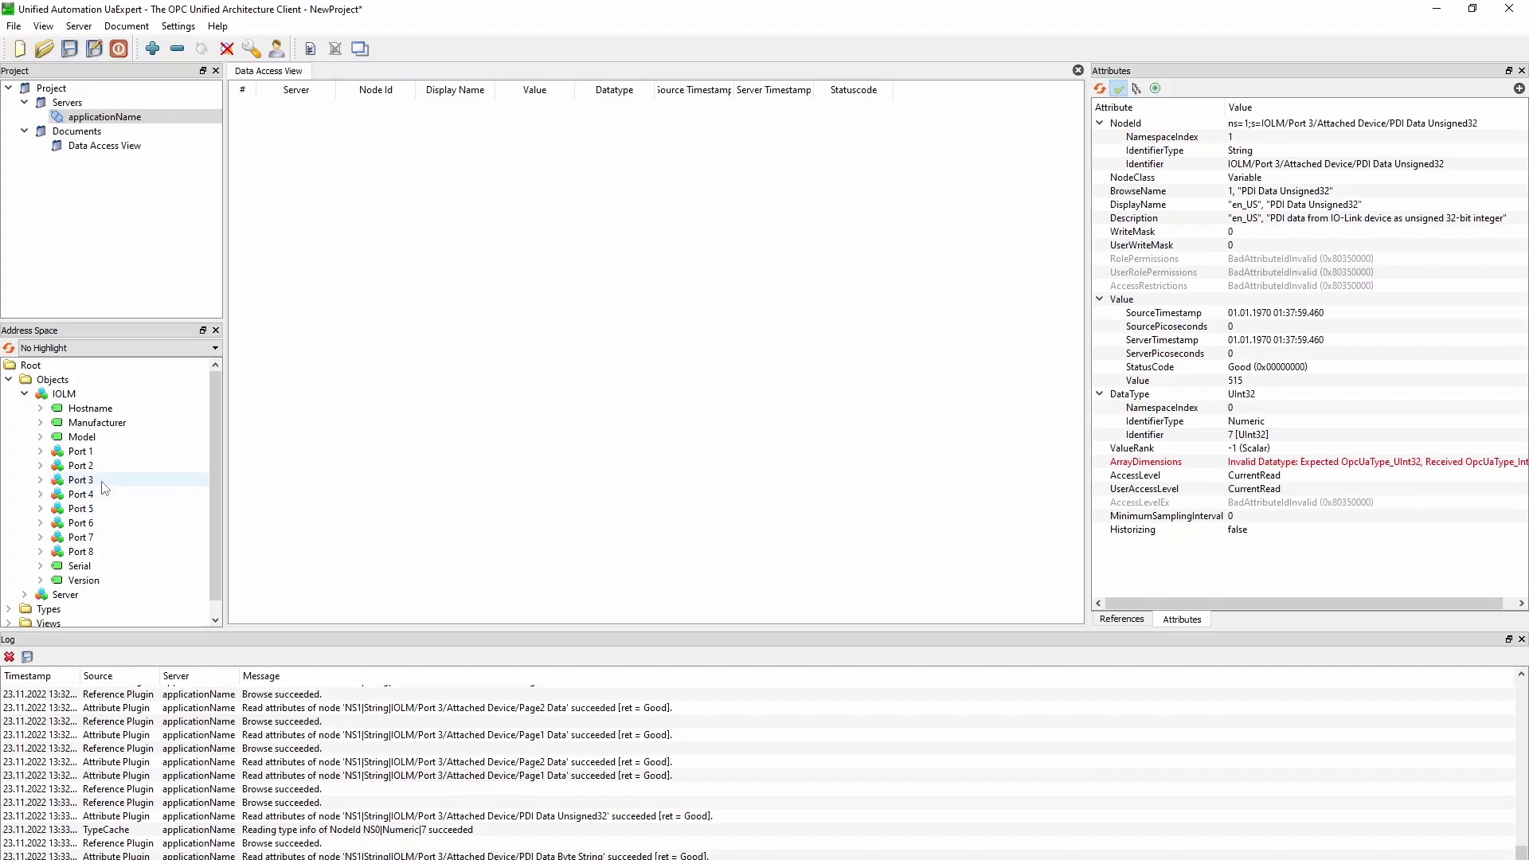
left_click(42, 481)
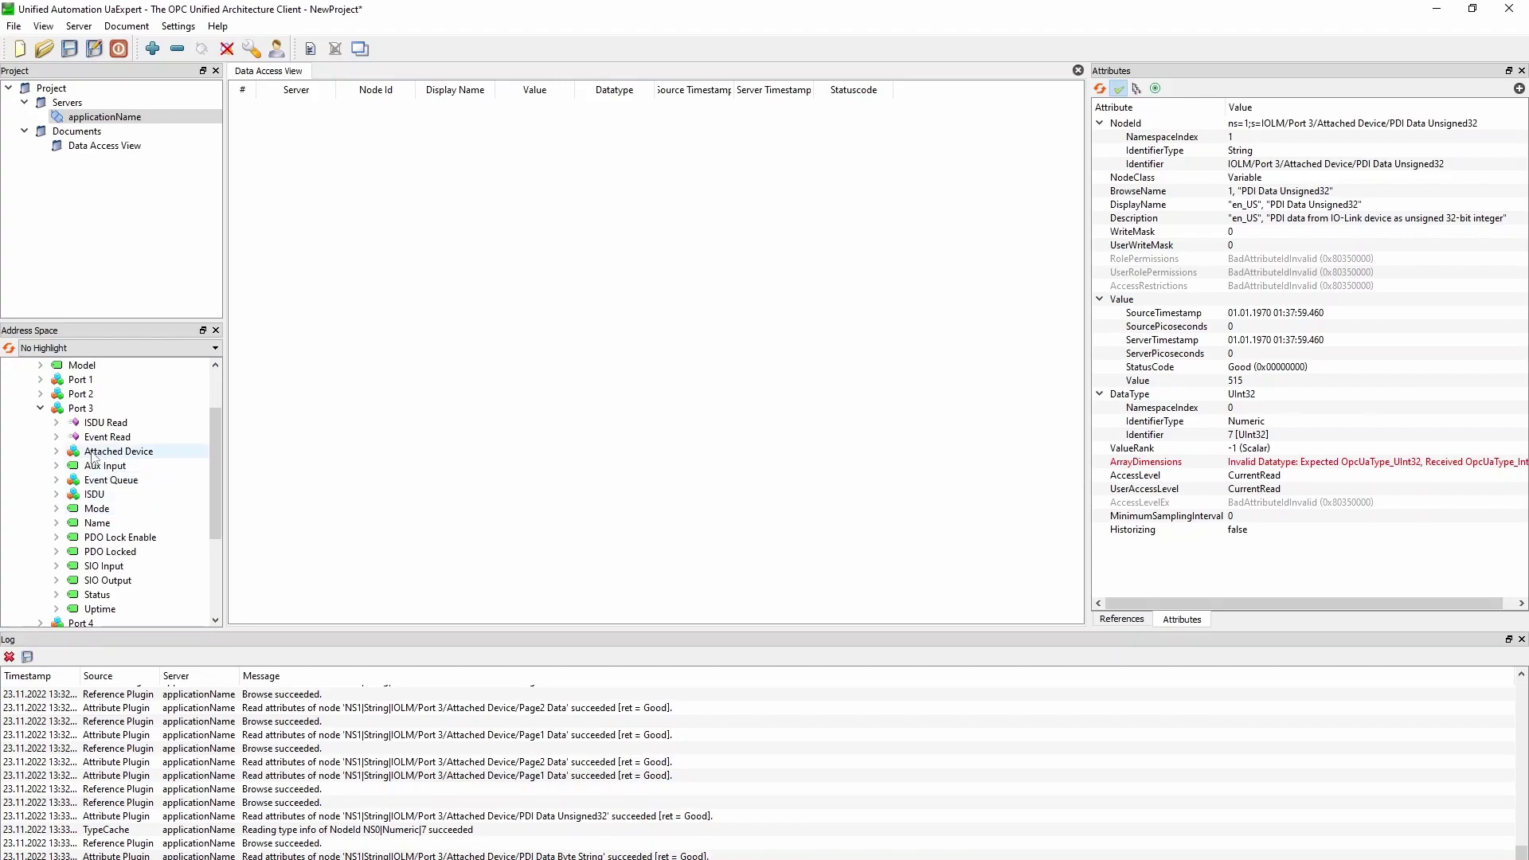
left_click(56, 453)
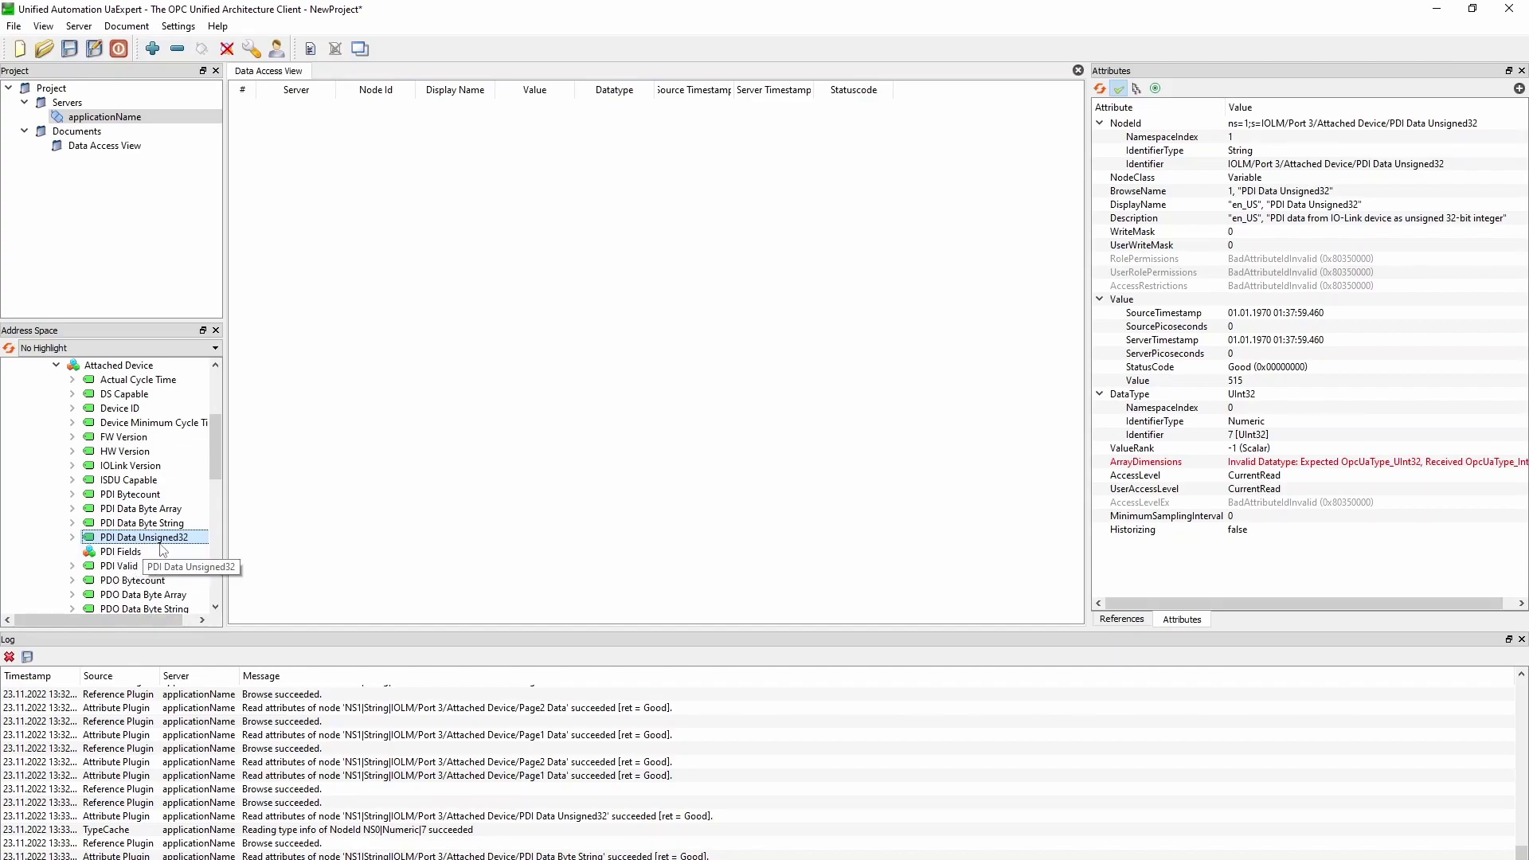
Step: Drag PDI Data Unsigned32, PDI Data Byte String and PDI Data Byte Array into the Data Access View
left_click_drag(162, 545, 514, 374)
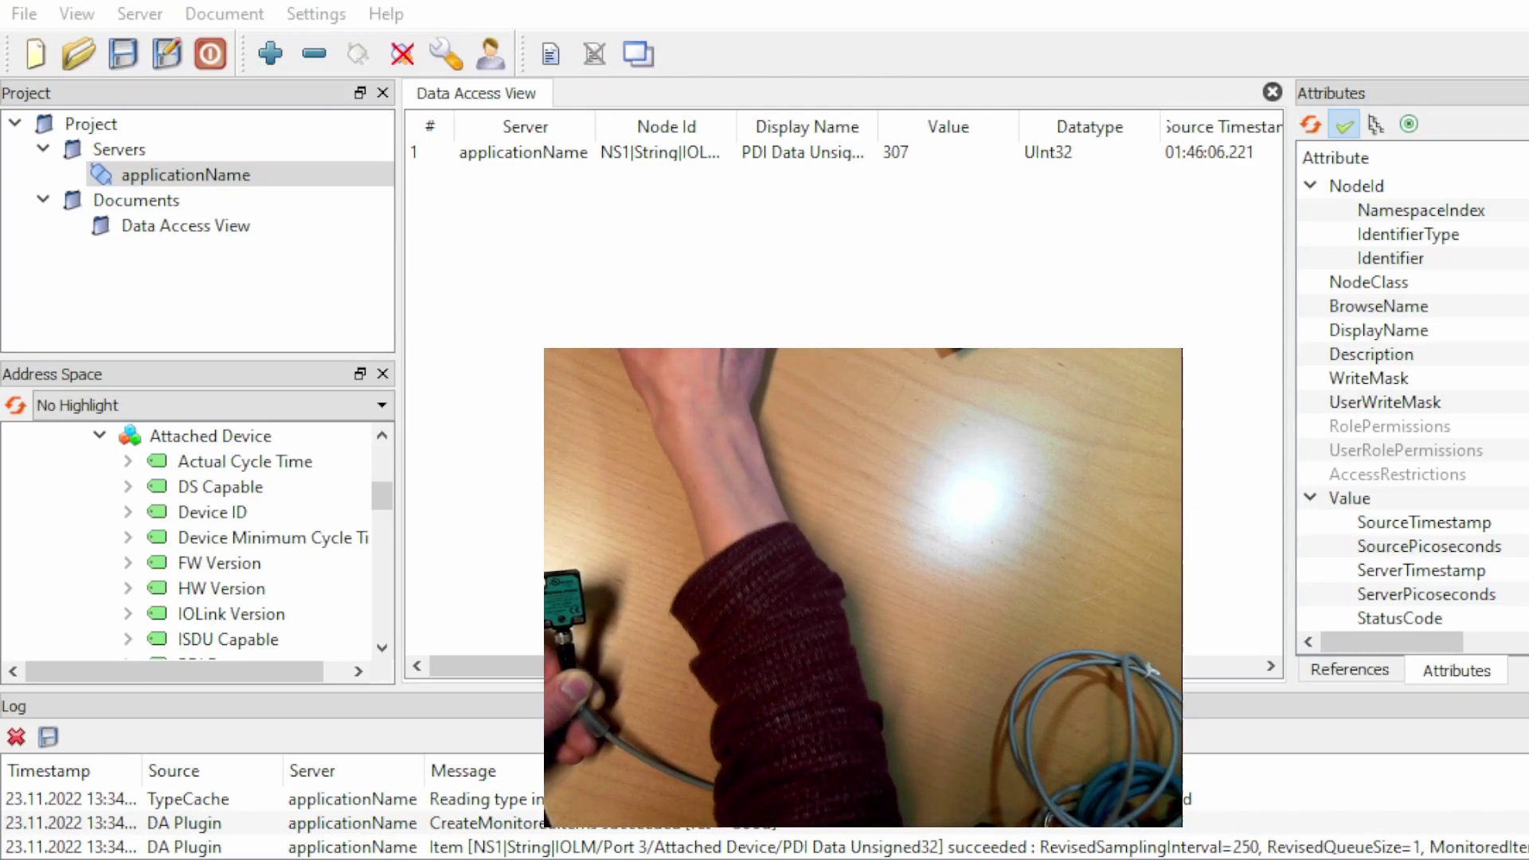
scroll(239, 557, "down", 5)
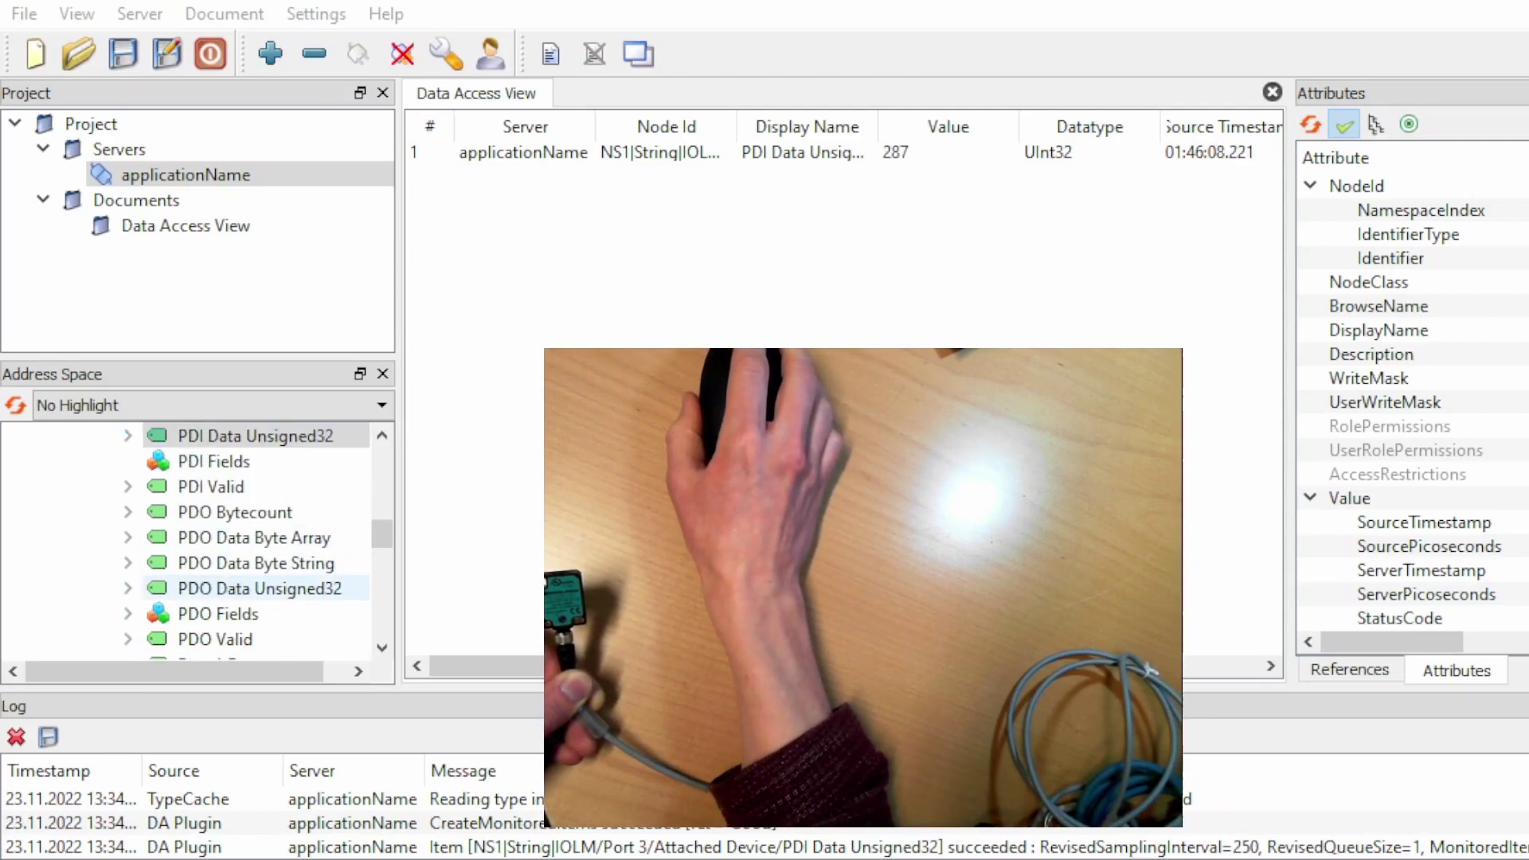
scroll(239, 557, "up", 1)
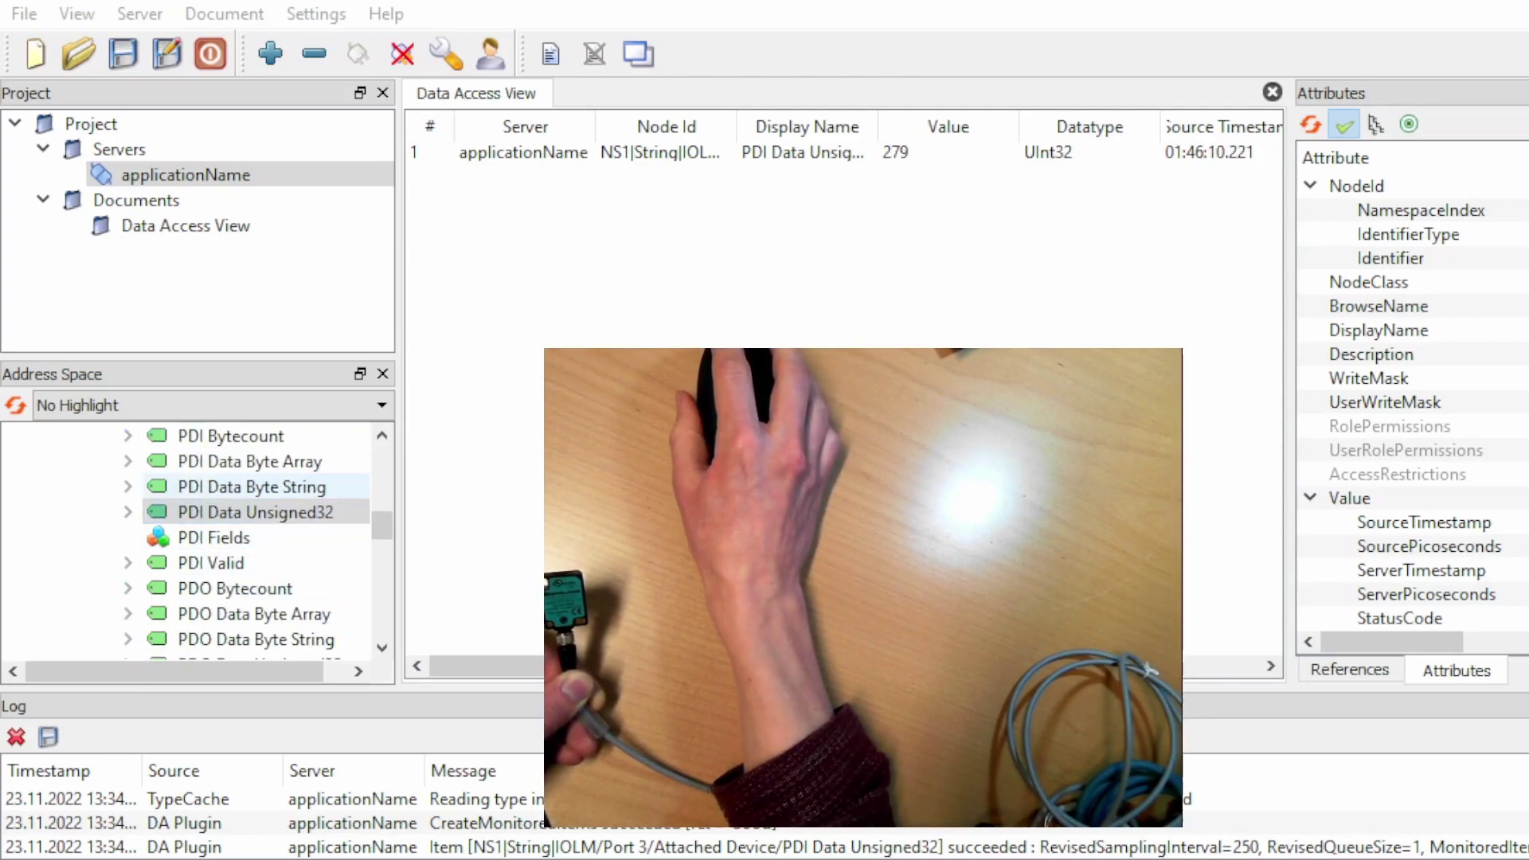
left_click_drag(250, 486, 465, 413)
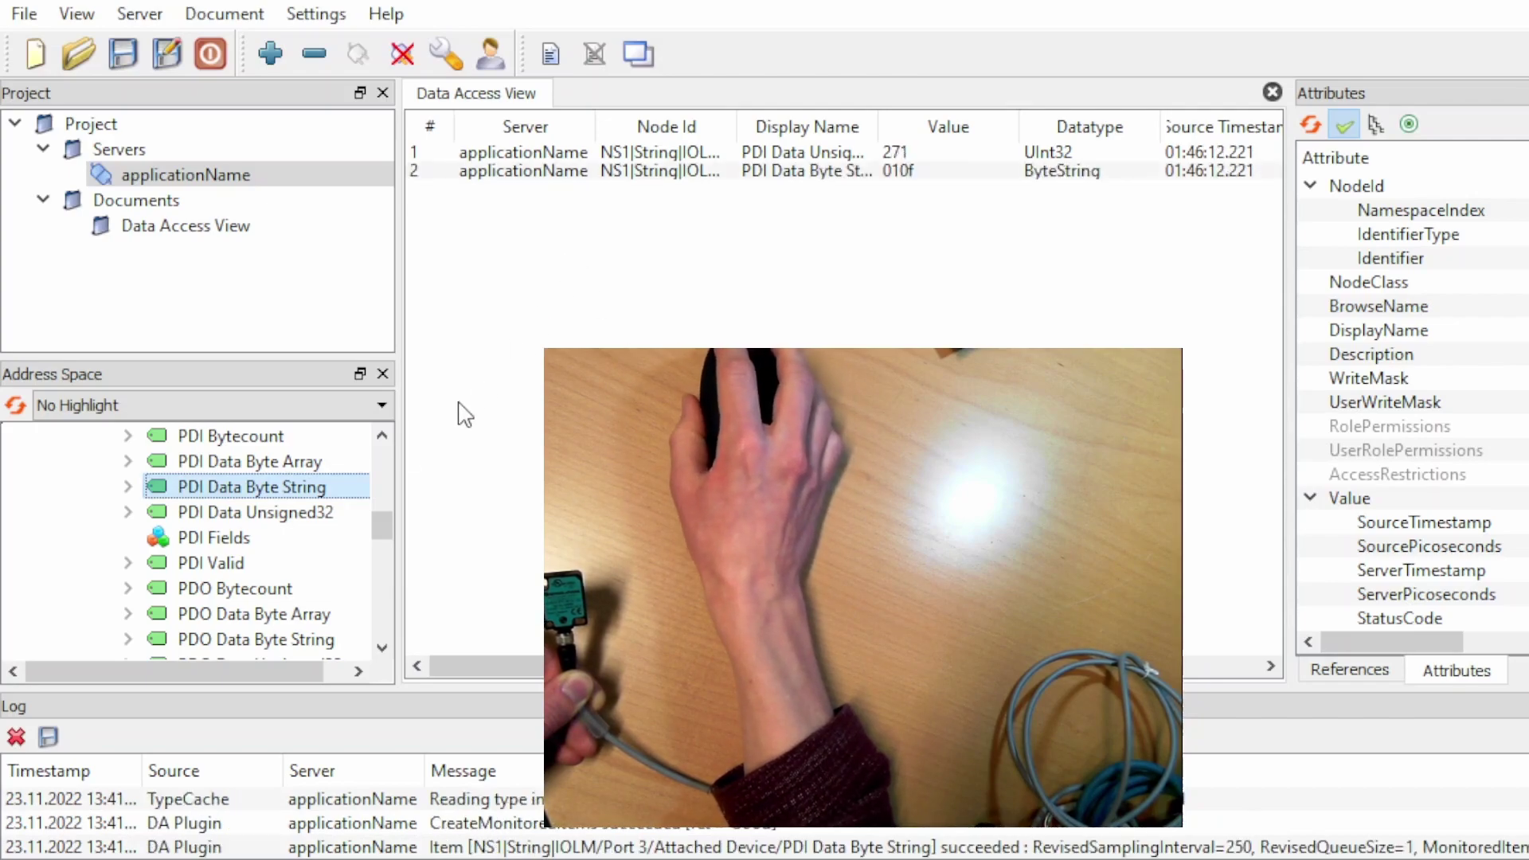
left_click_drag(251, 461, 992, 238)
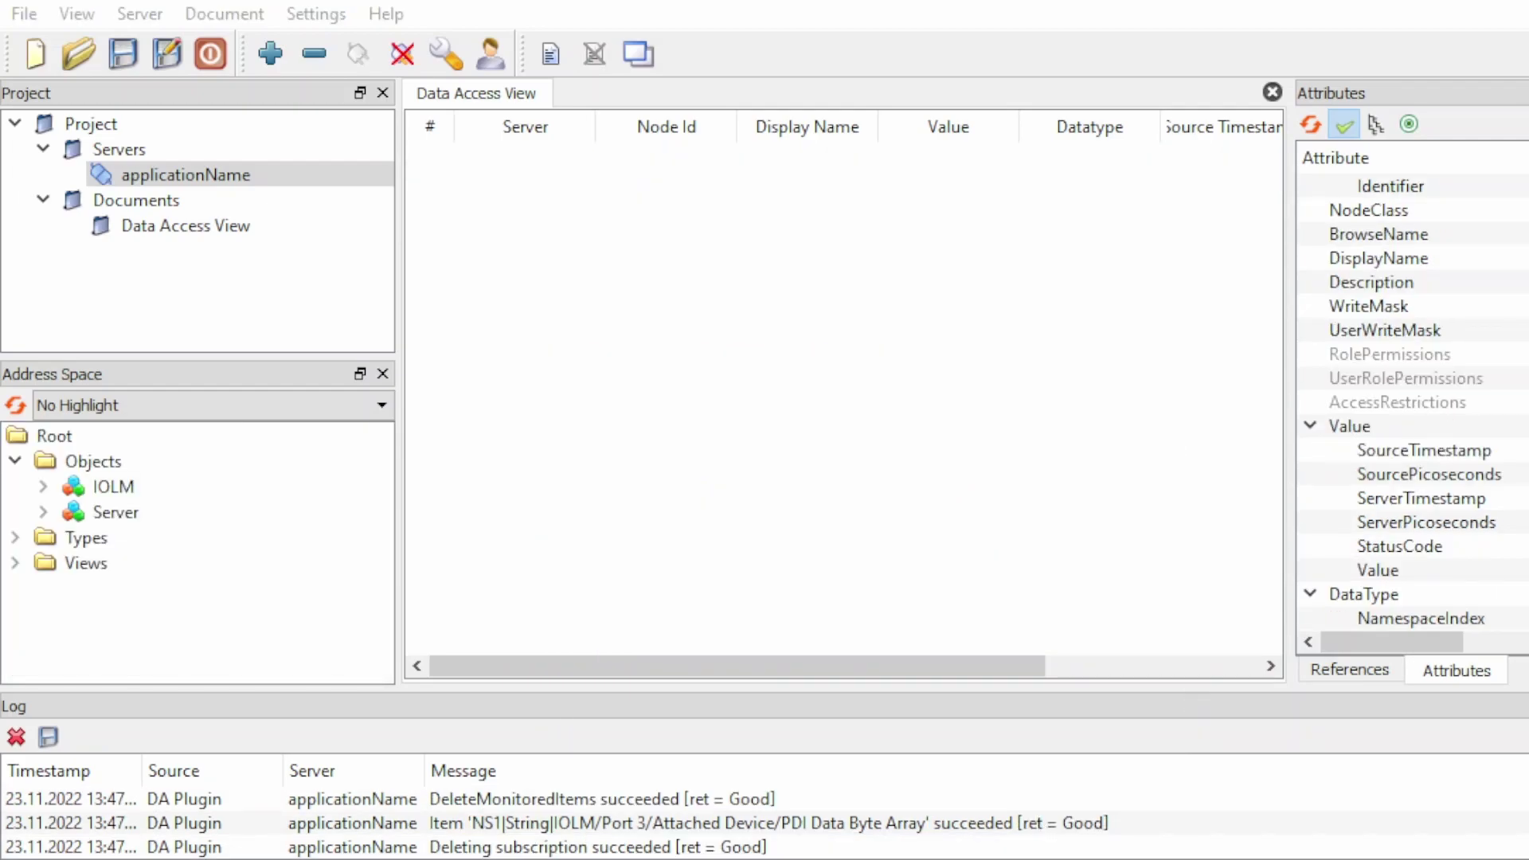
Step: Expand IOLM and select Port 8's Attached Device in the address space
left_click(43, 487)
scroll(160, 519, "down", 2)
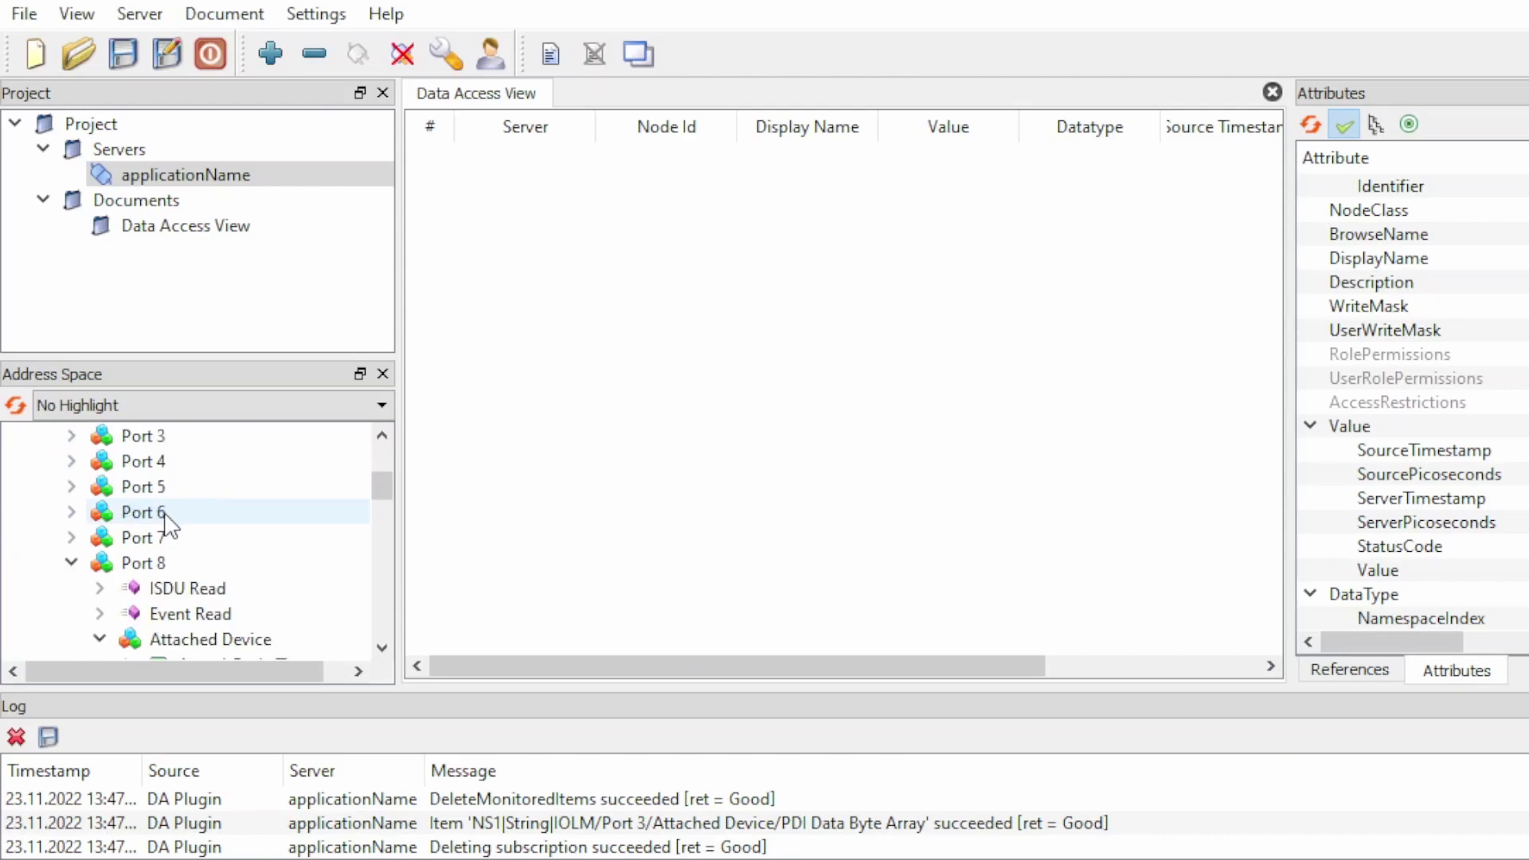
left_click(126, 565)
scroll(148, 553, "down", 1)
left_click(180, 561)
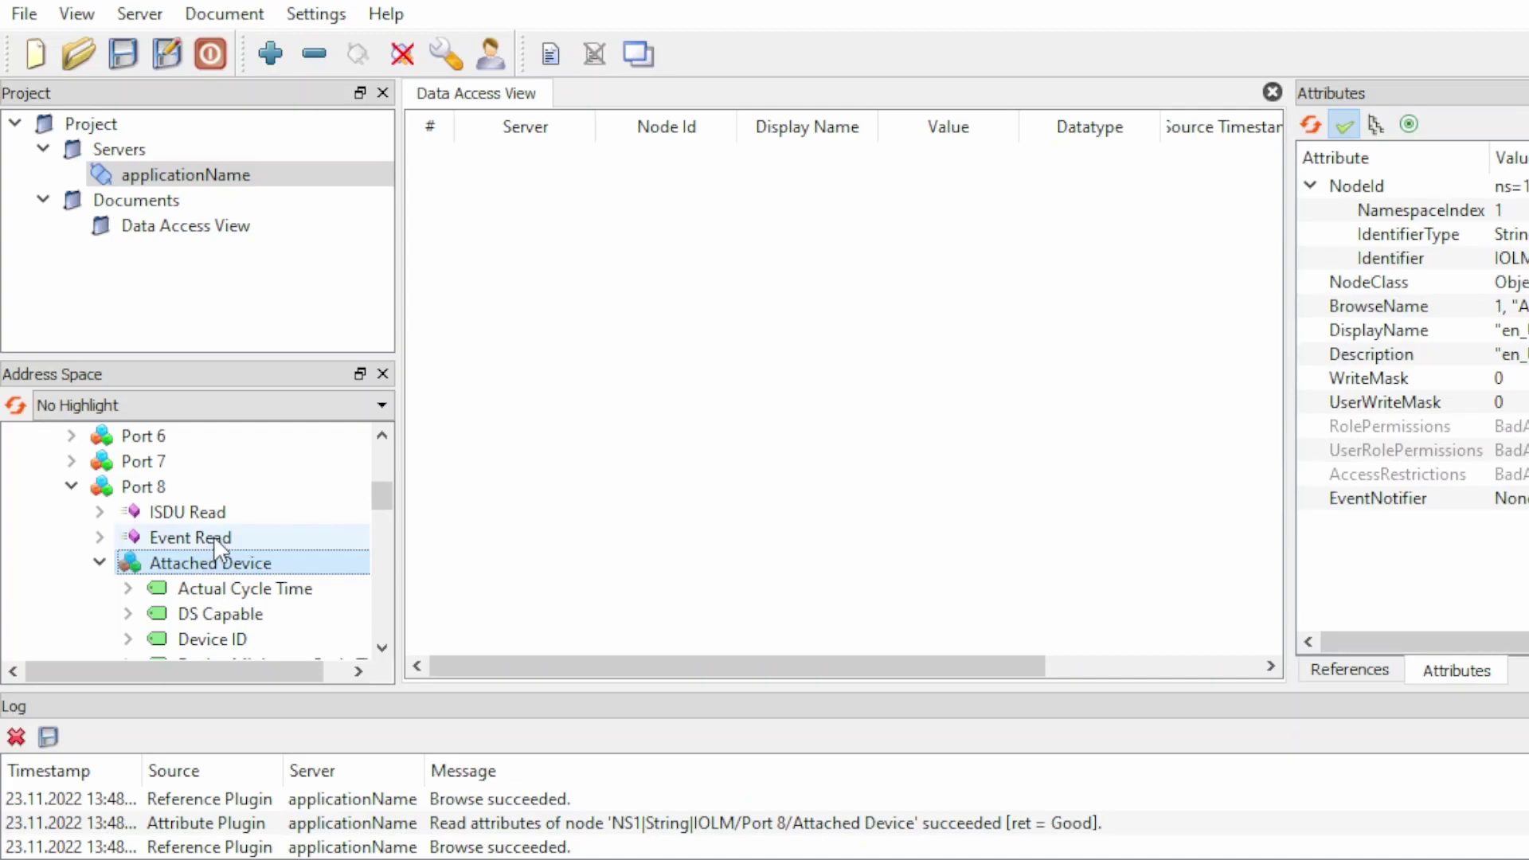
Step: Select the PDO Valid variable and tick its Value checkbox to enable it
scroll(213, 537, "down", 3)
scroll(226, 542, "down", 2)
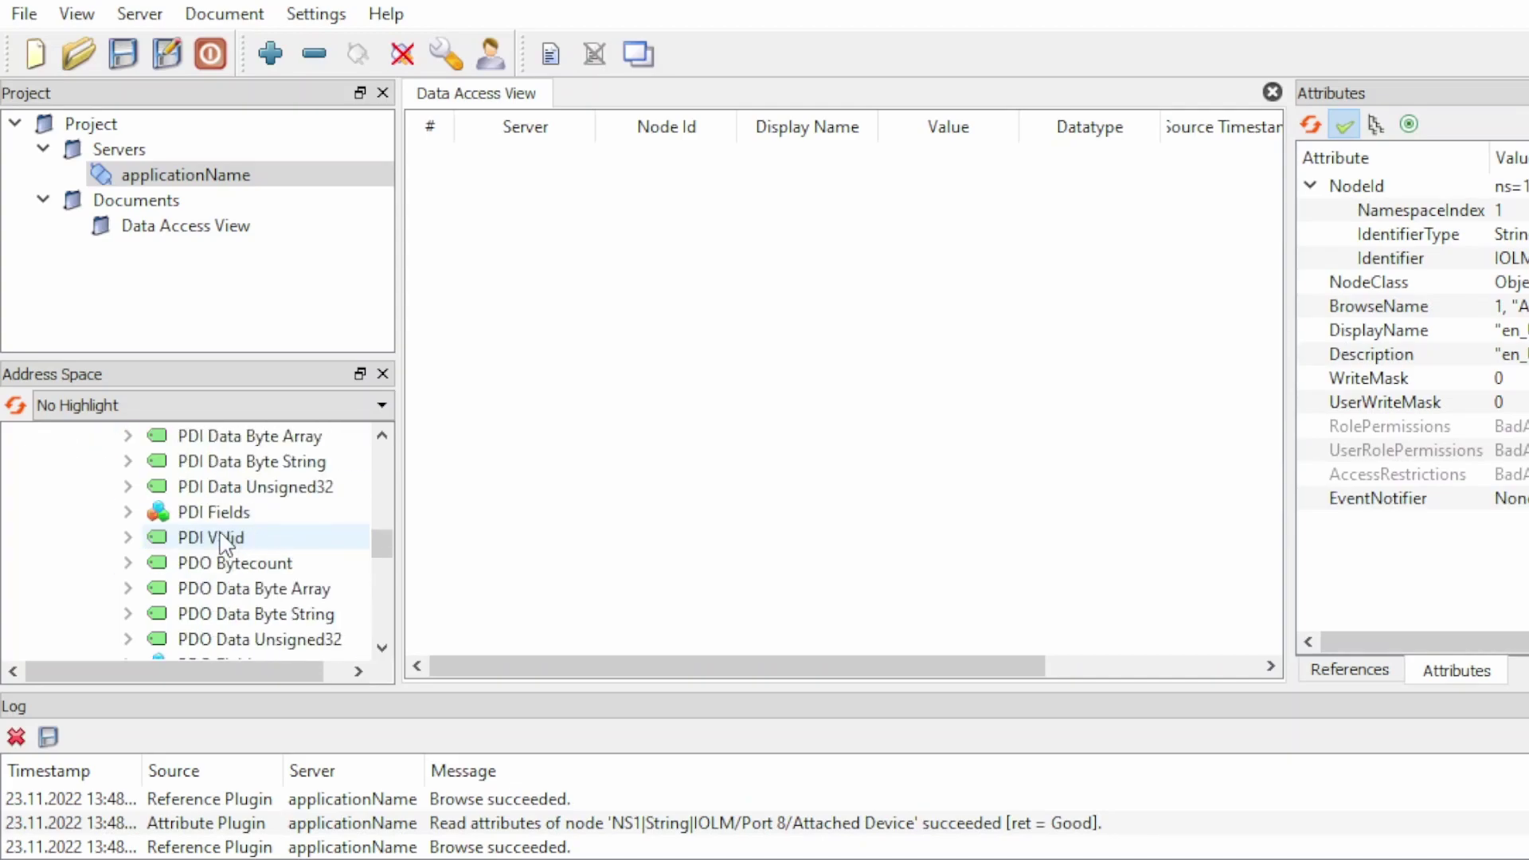
scroll(284, 601, "down", 2)
scroll(291, 592, "down", 1)
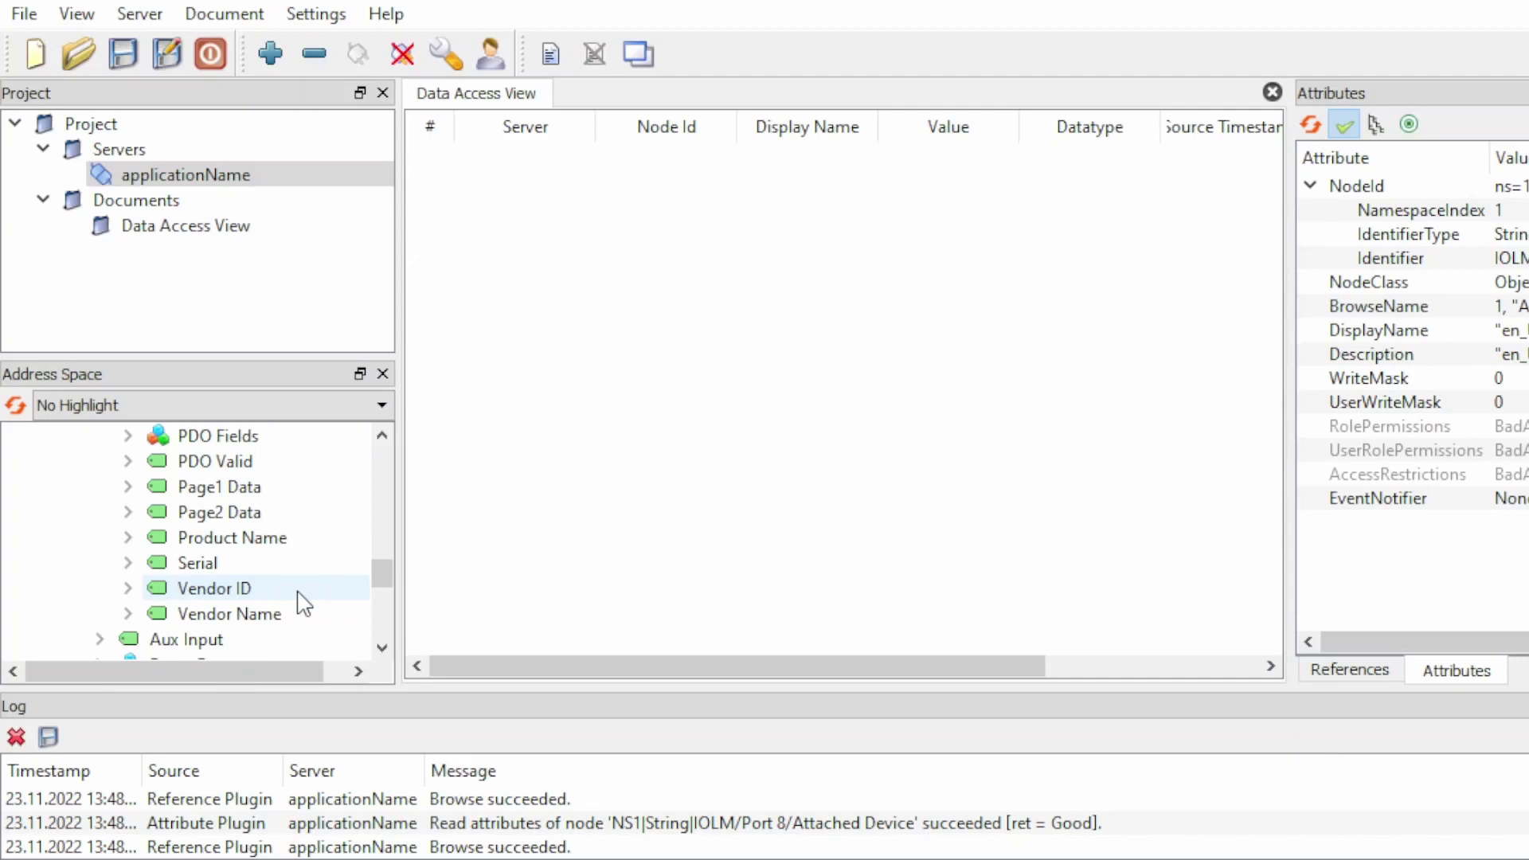
scroll(295, 603, "up", 1)
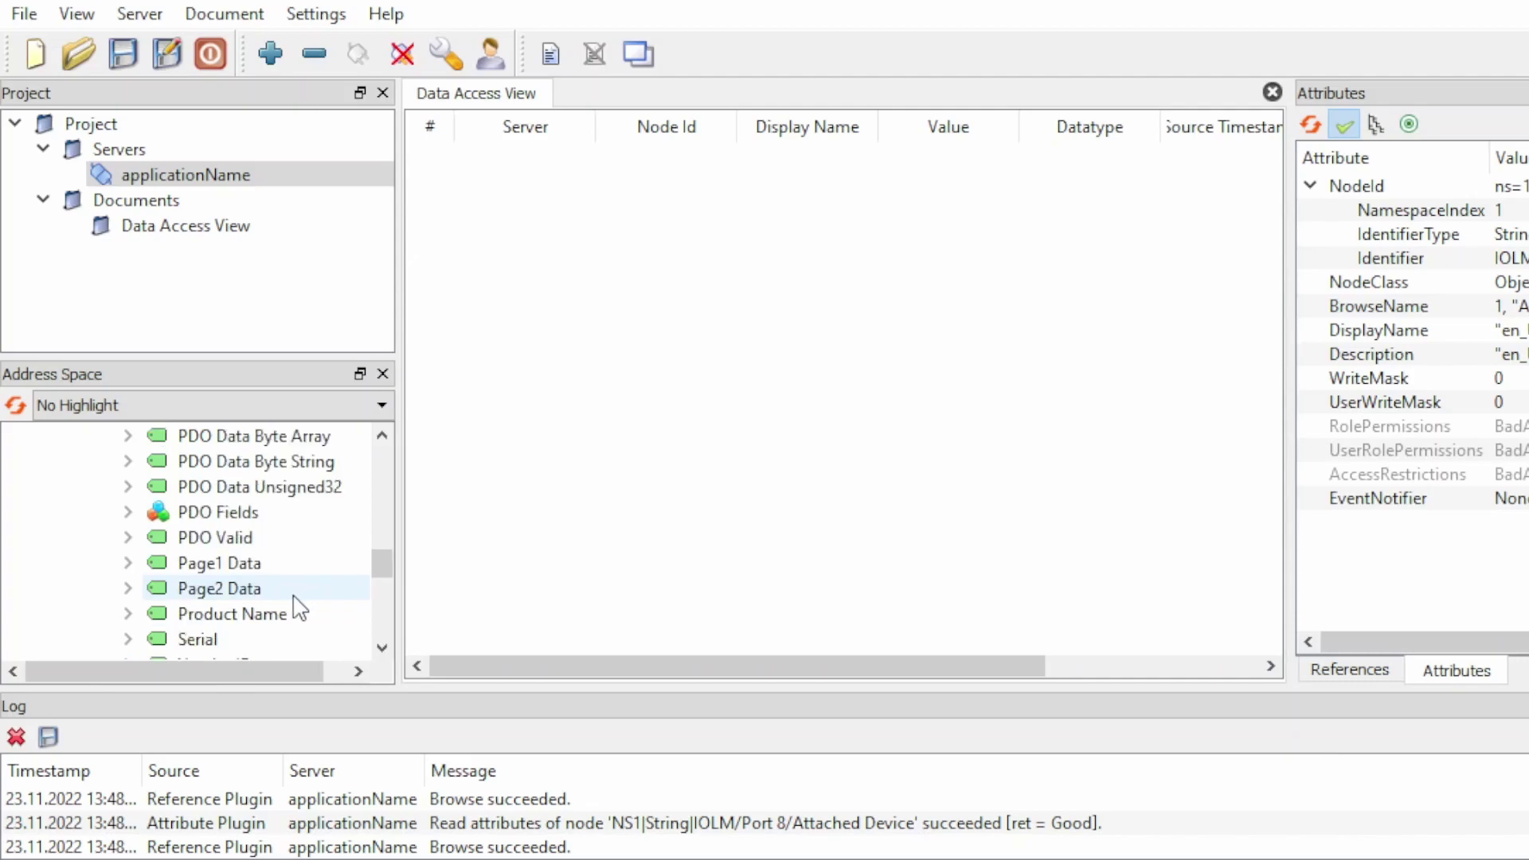
left_click(243, 539)
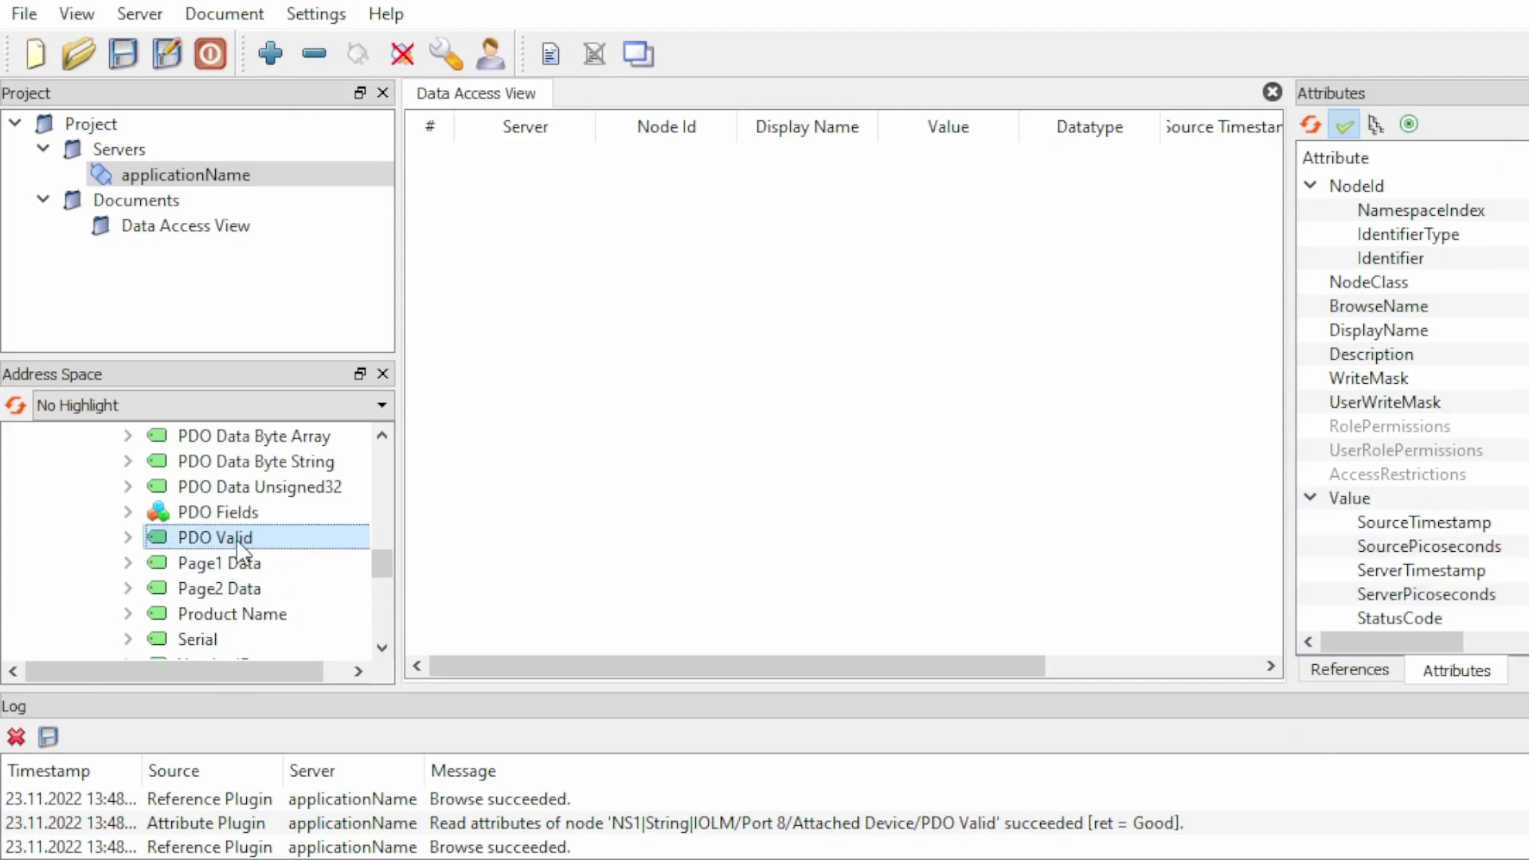
scroll(1434, 442, "down", 1)
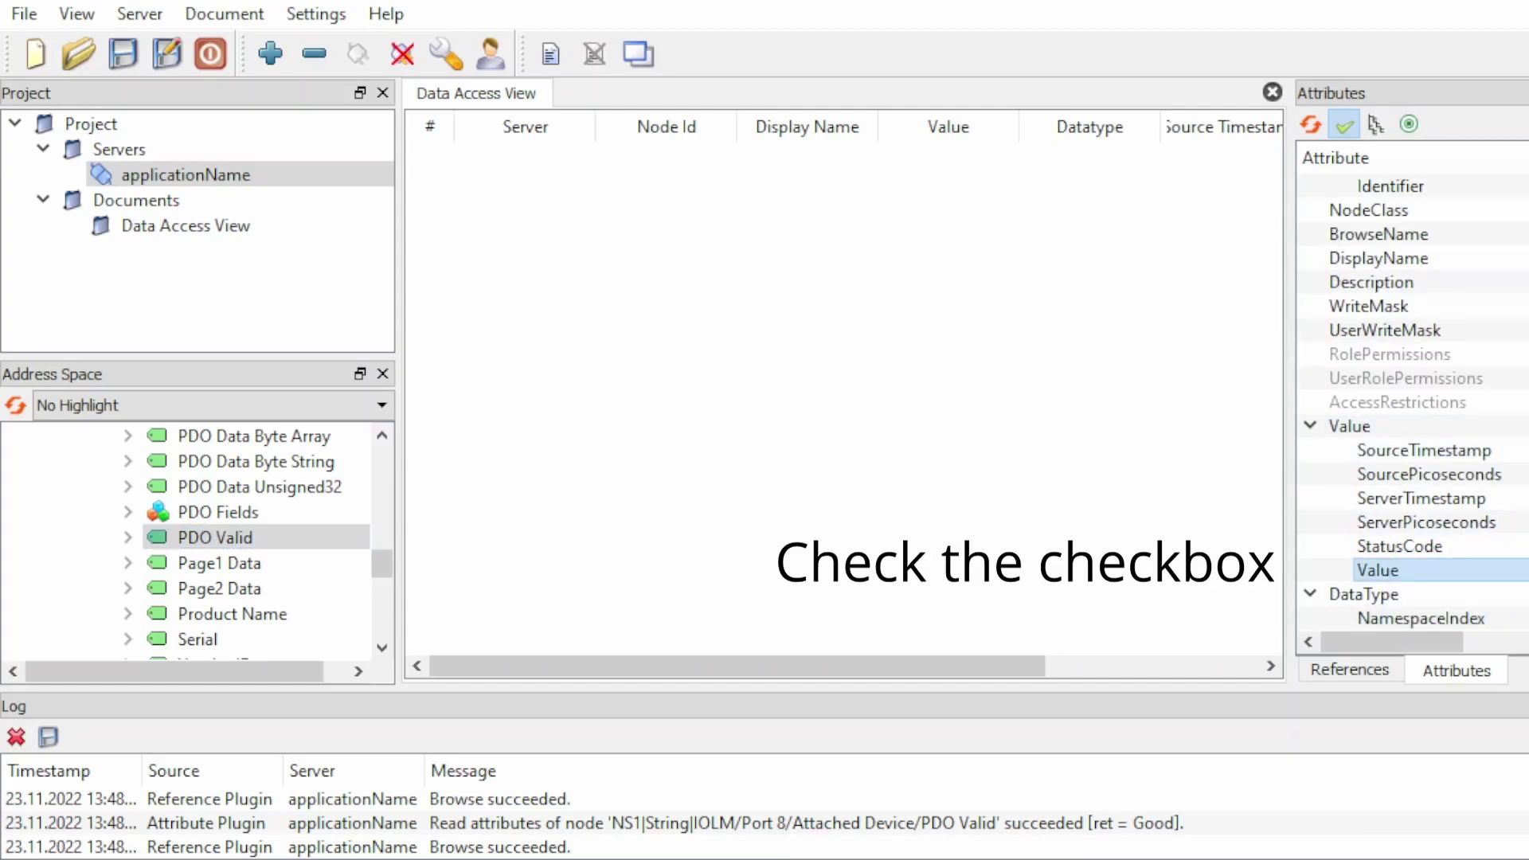
left_click(1410, 548)
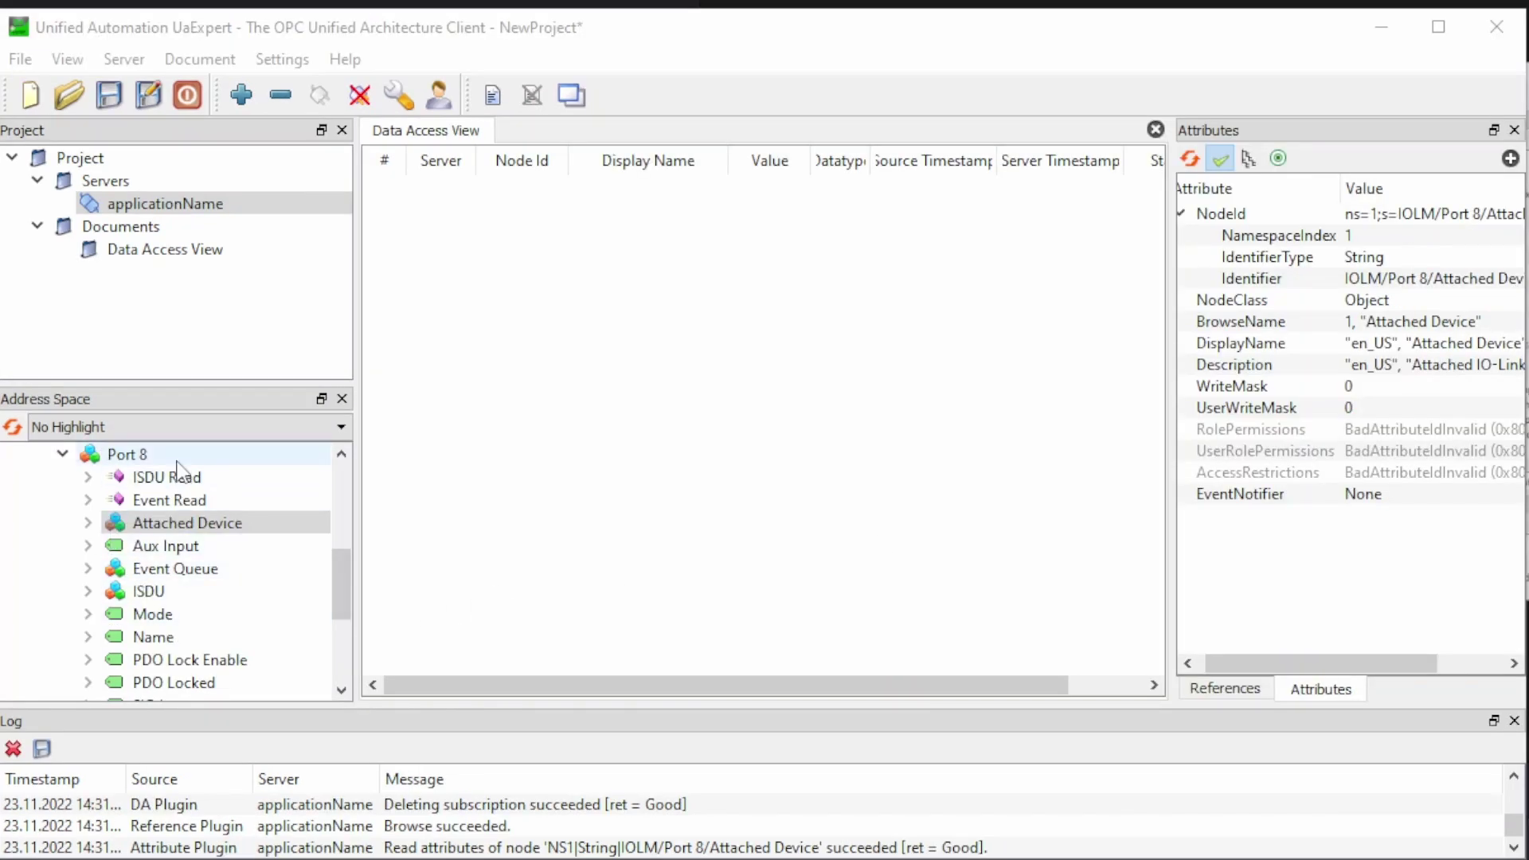
Step: Add Port 8's PDO Data Byte Array to the UaExpert Data Access View
left_click(176, 464)
left_click(217, 522)
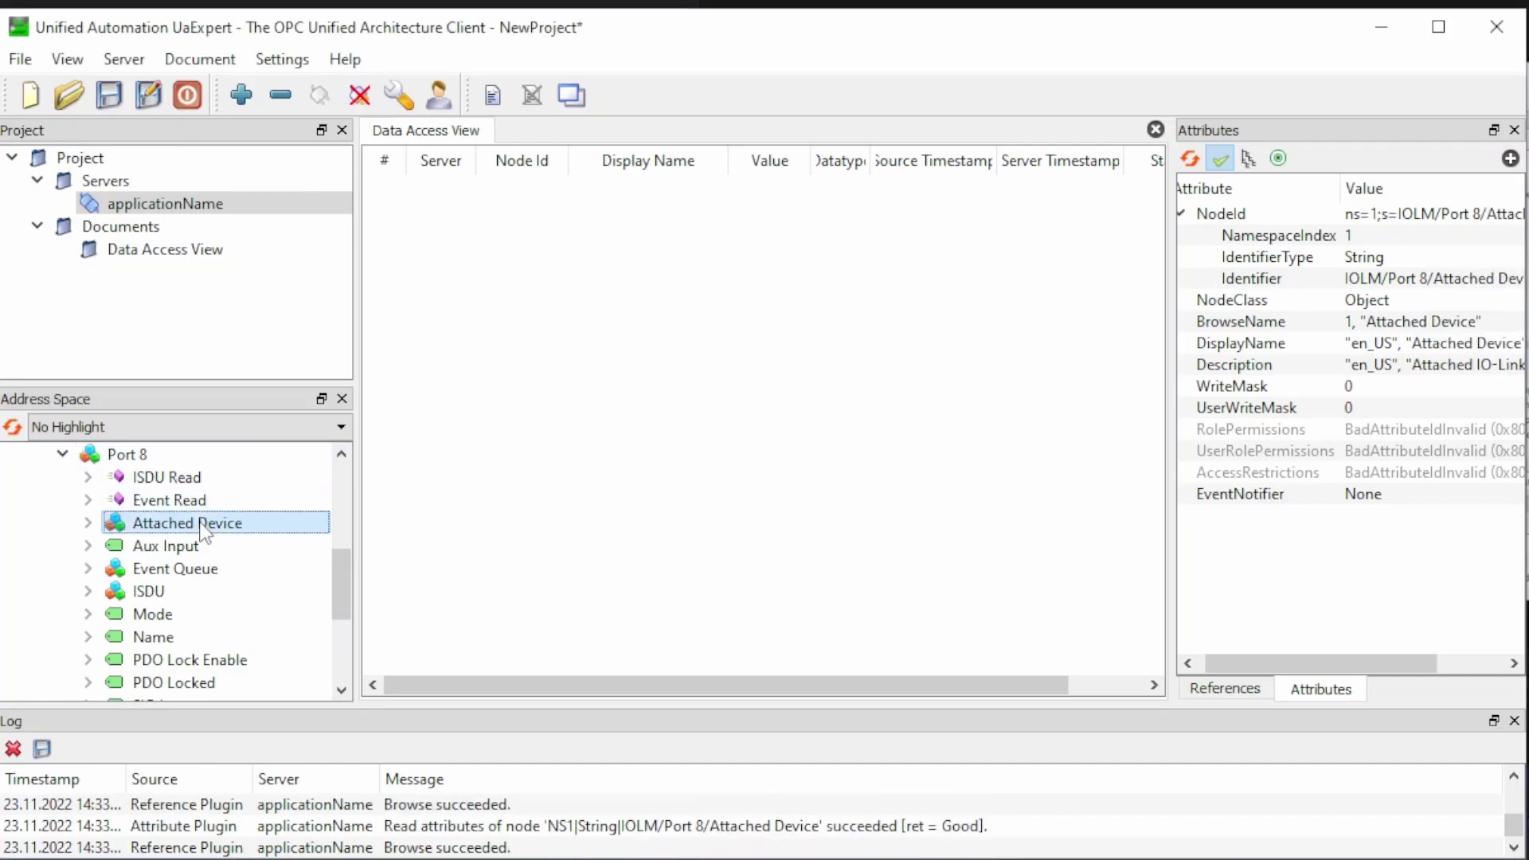
left_click(92, 526)
scroll(238, 577, "down", 3)
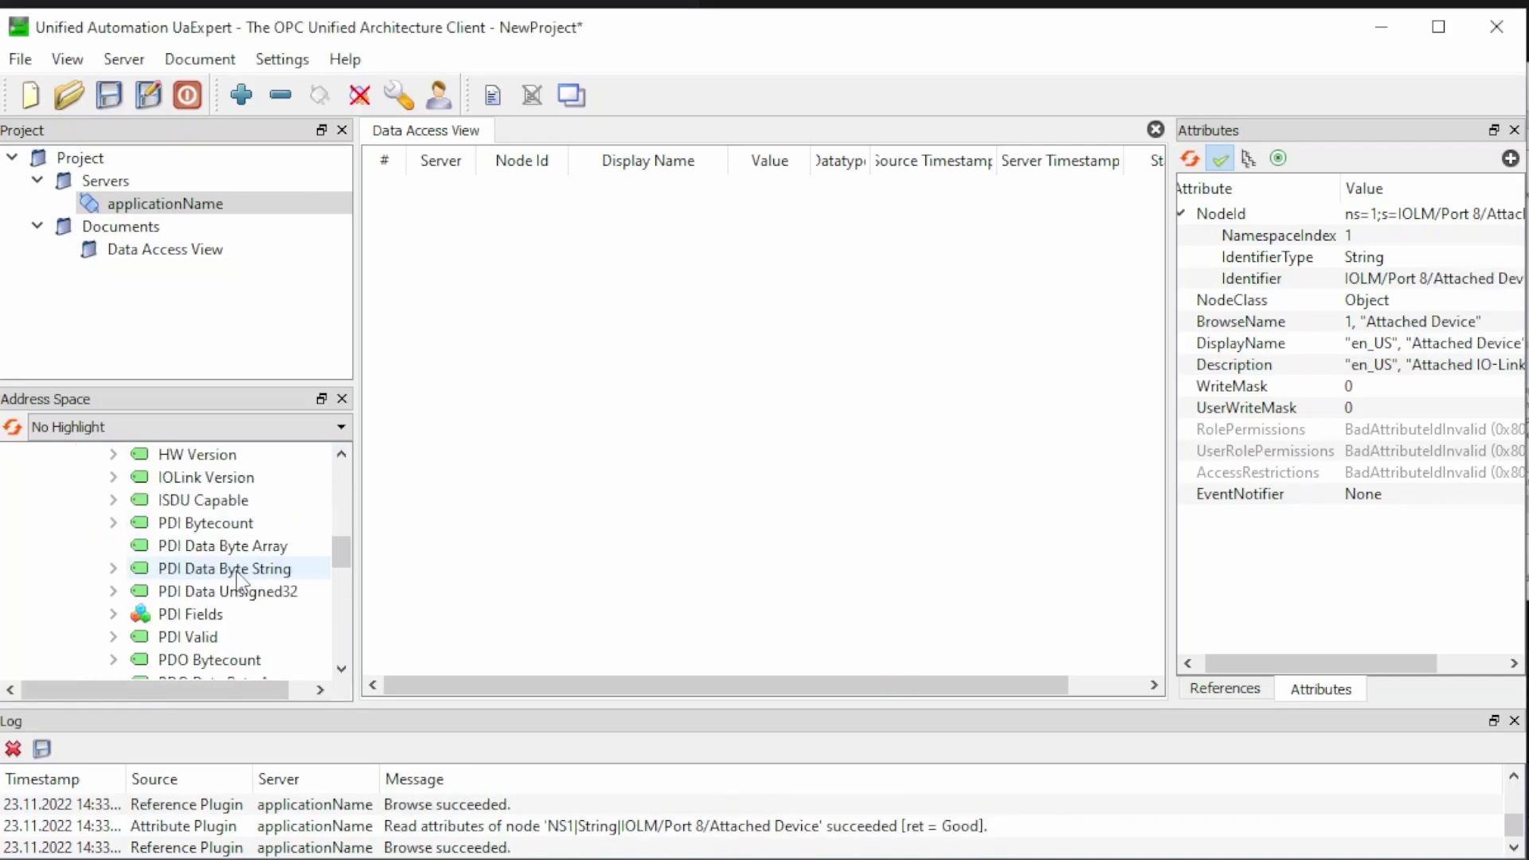
left_click(226, 625)
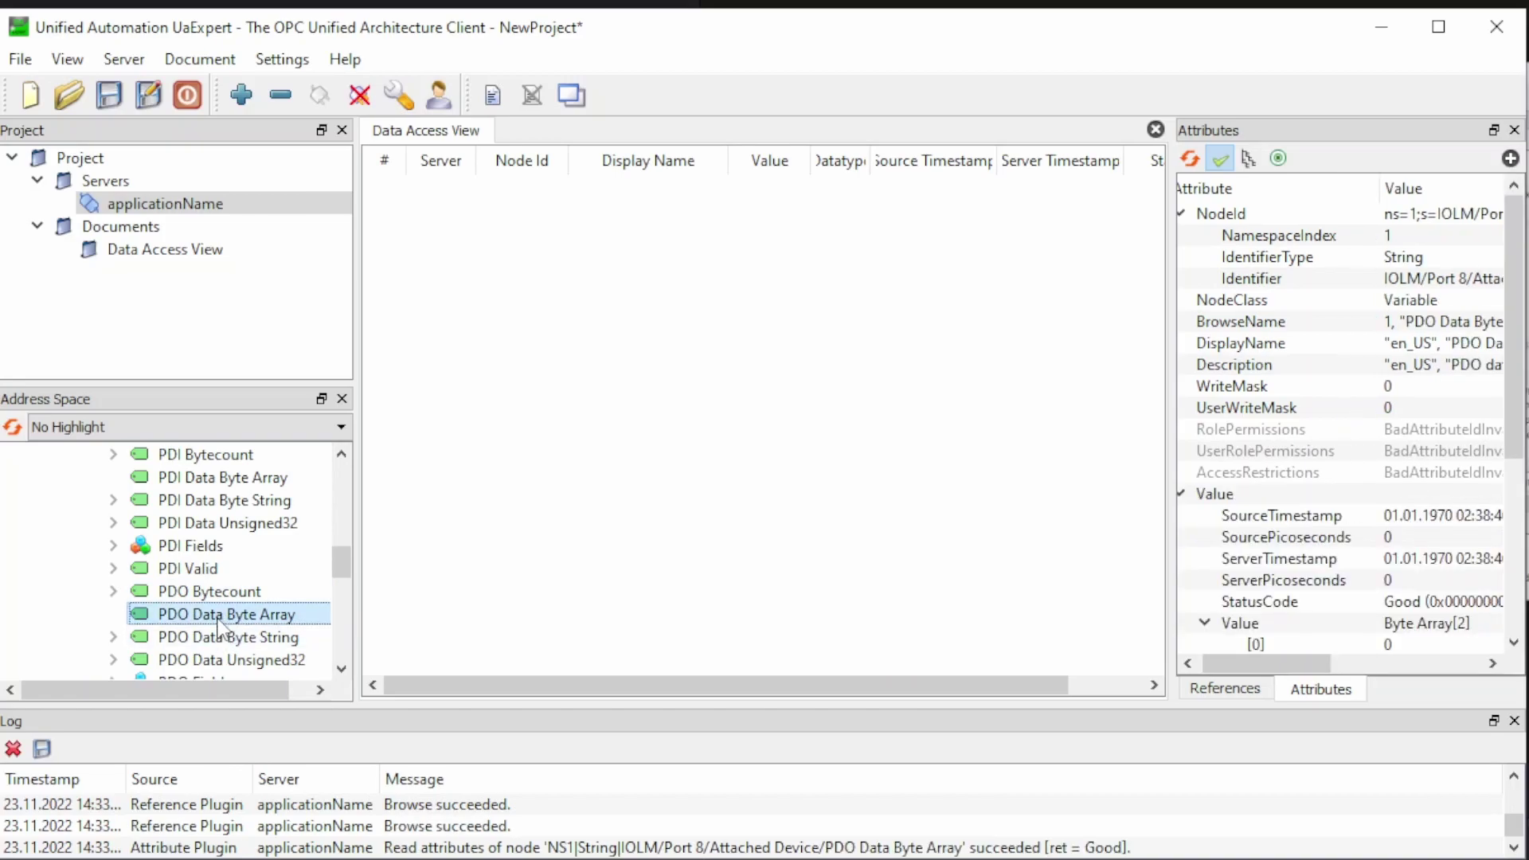
left_click_drag(220, 615, 668, 454)
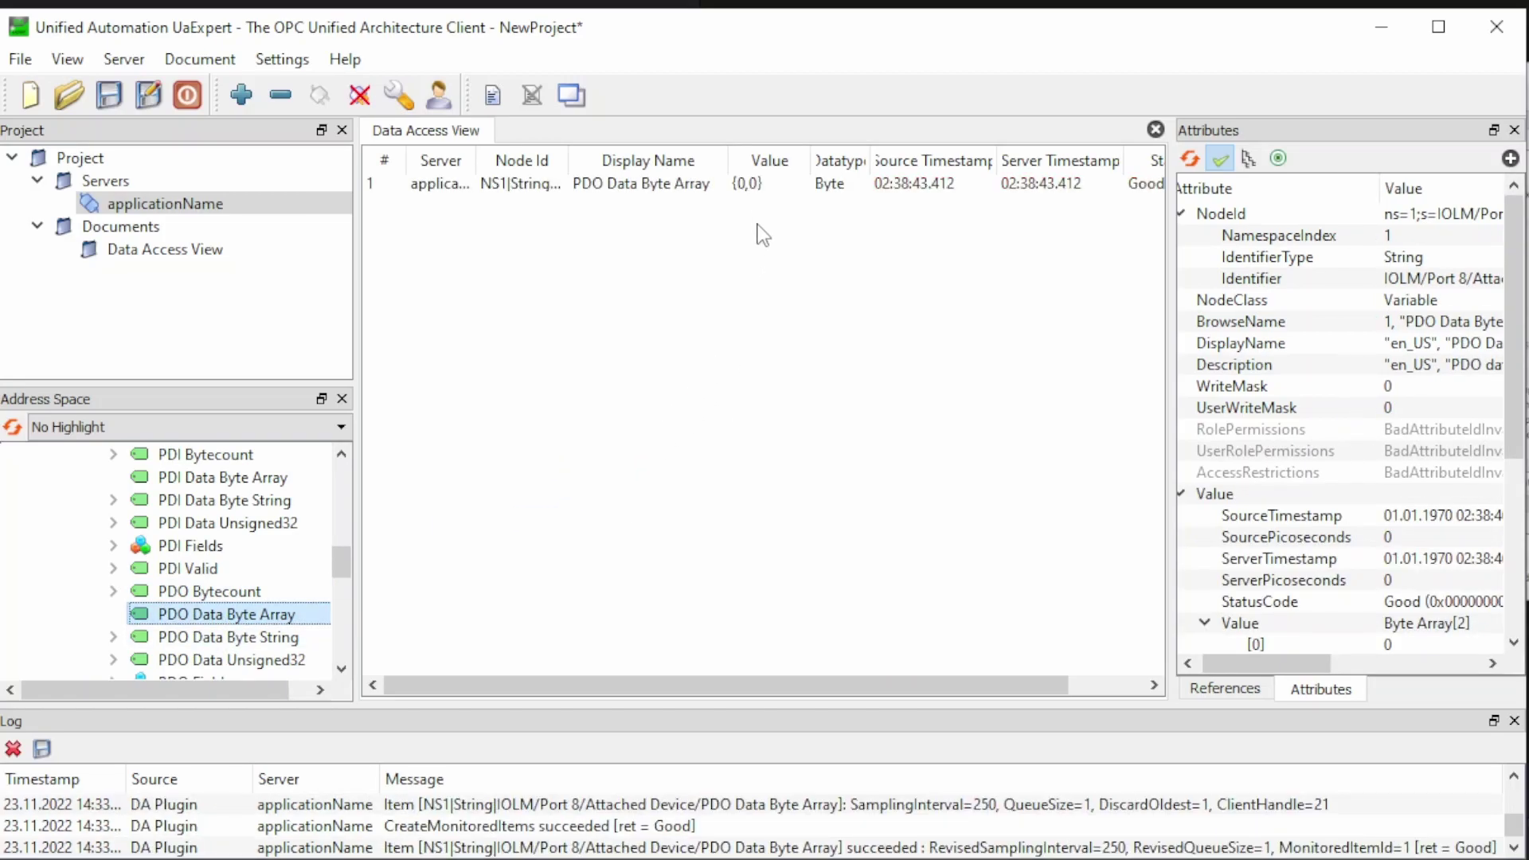
Step: Write {0,1} to the PDO Data Byte Array to light the first lamp
double_click(748, 184)
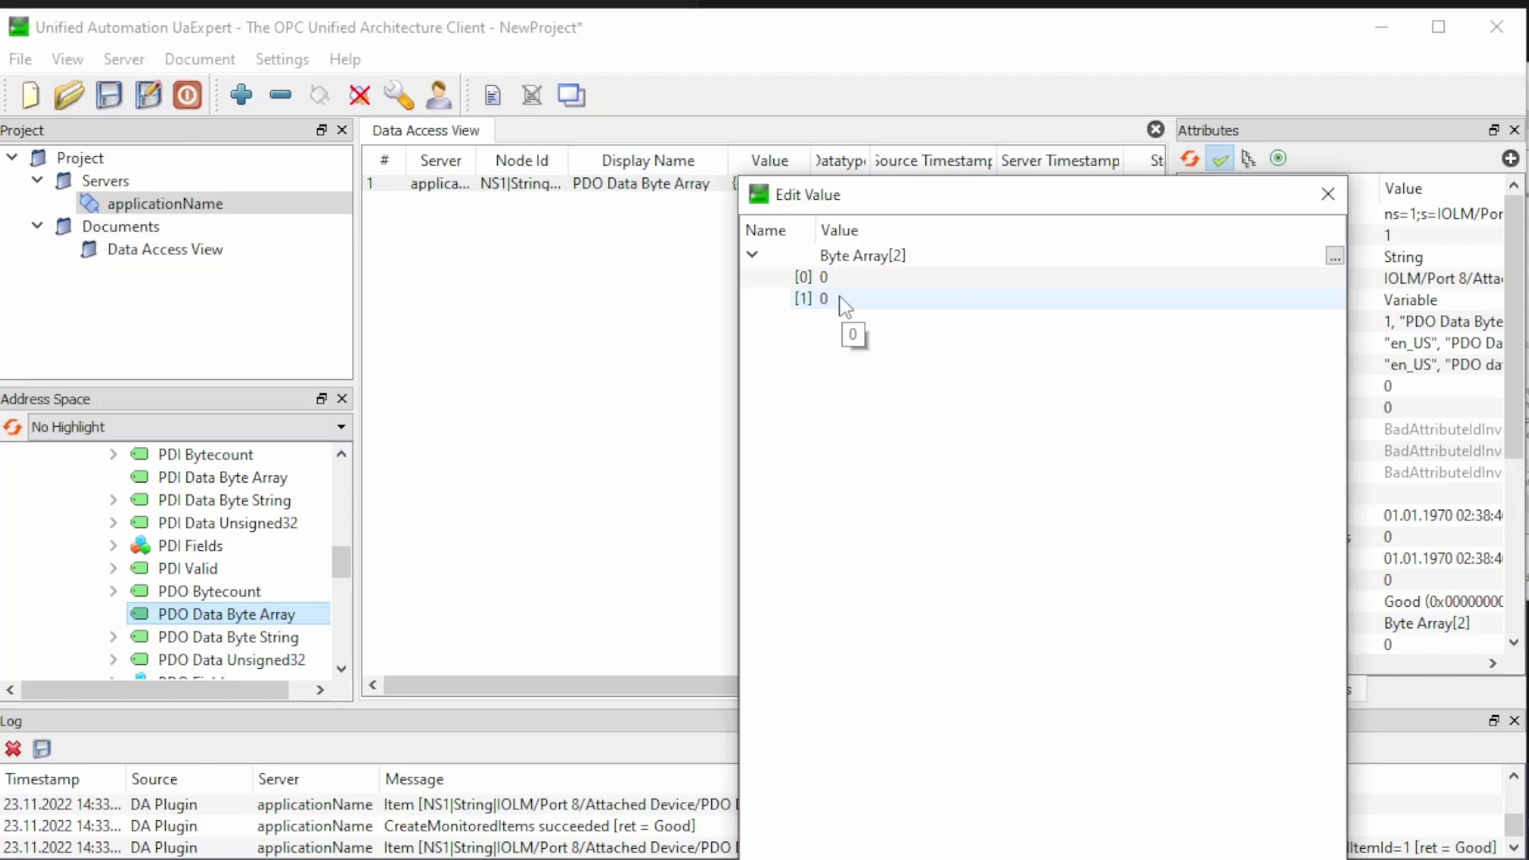
double_click(829, 301)
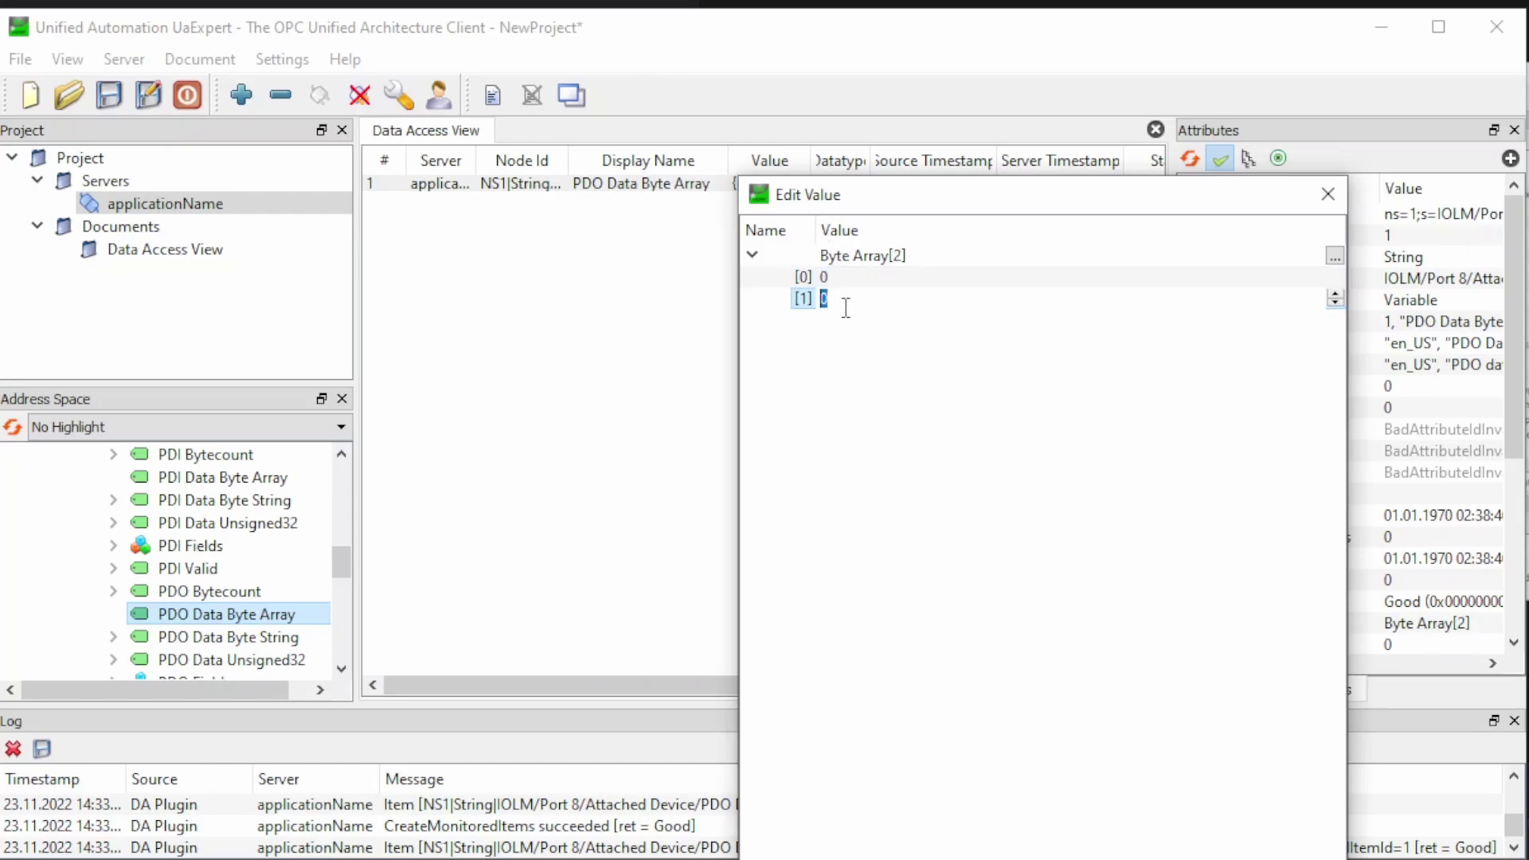
type("1")
key("alt+Tab")
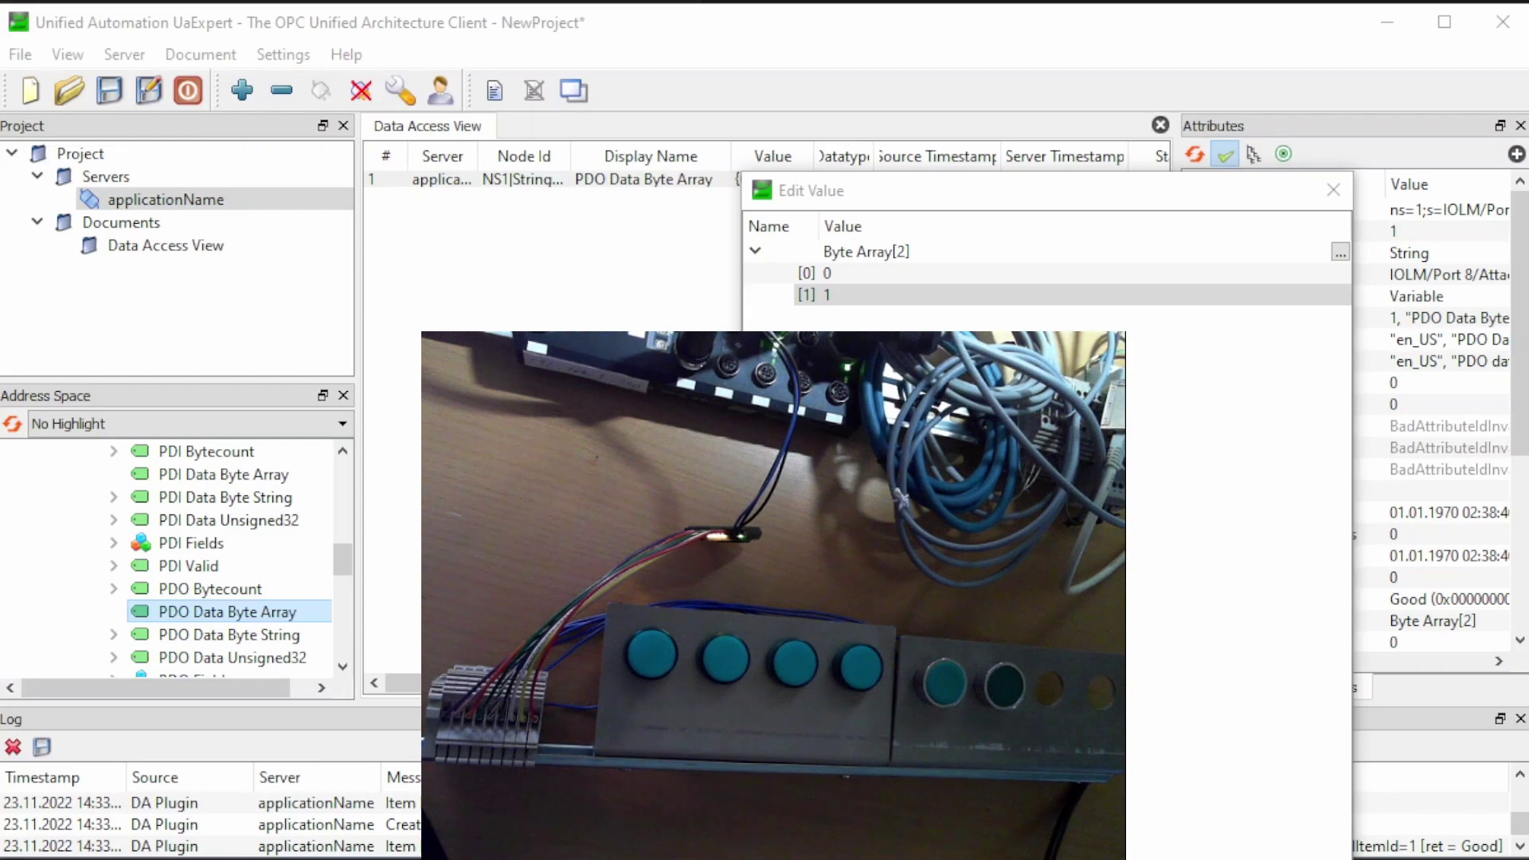
key("Return")
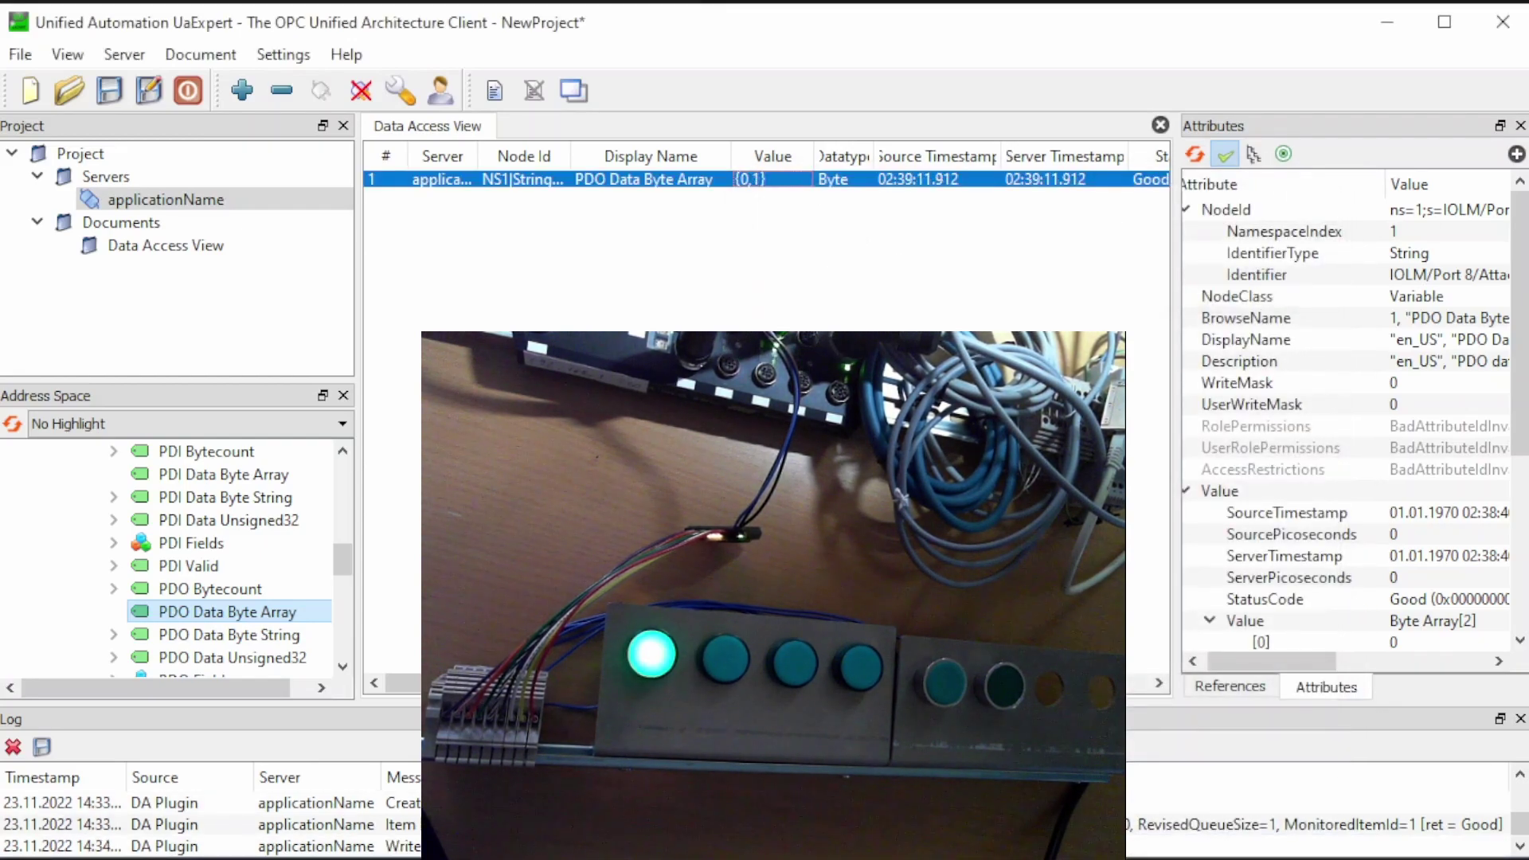
Step: Write {0,2} to the PDO Data Byte Array to light the second lamp
double_click(747, 181)
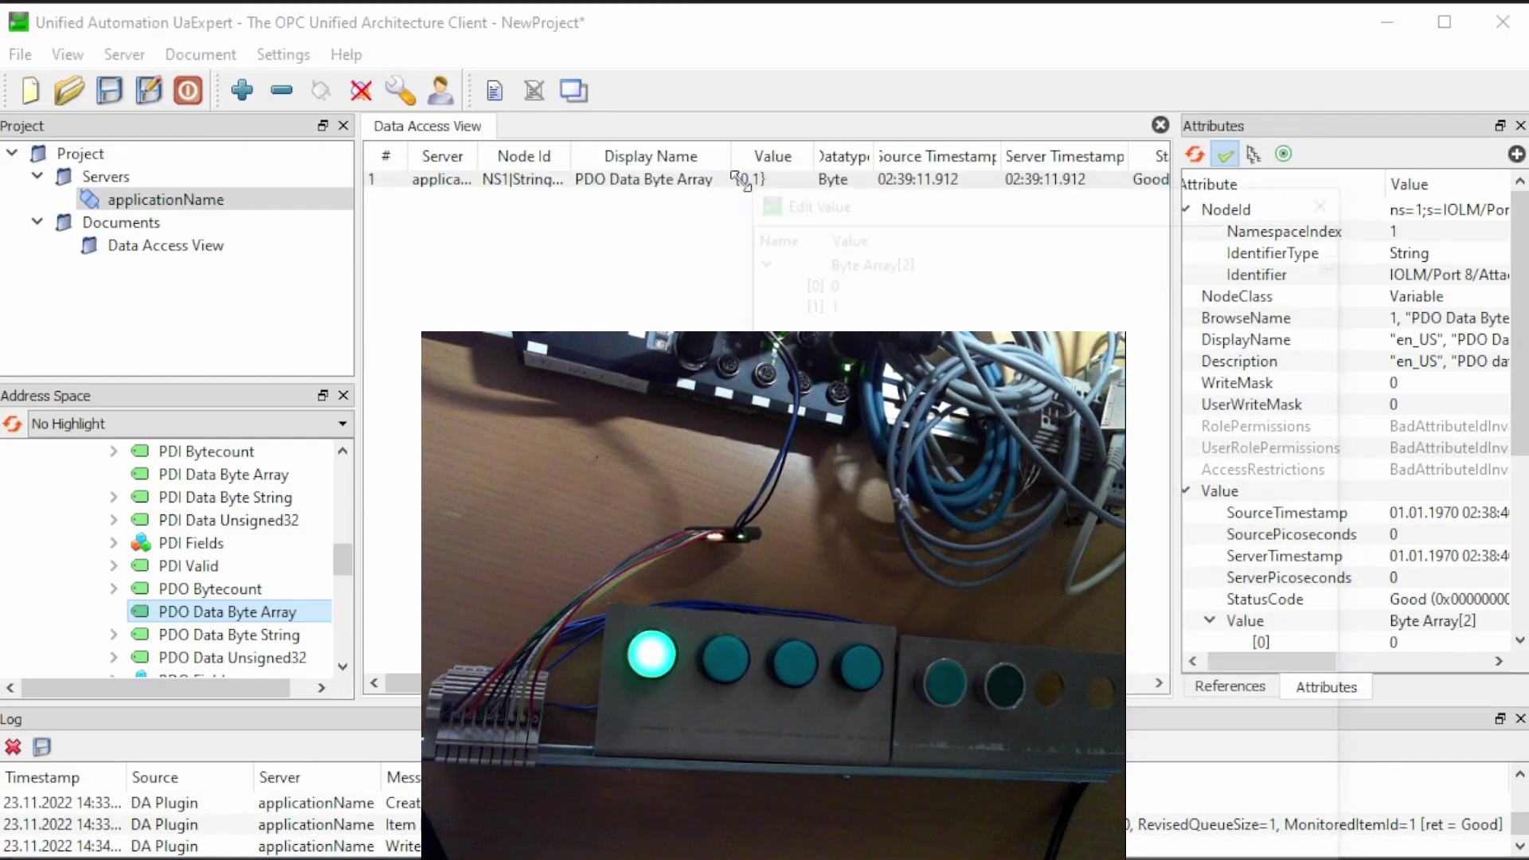
double_click(860, 295)
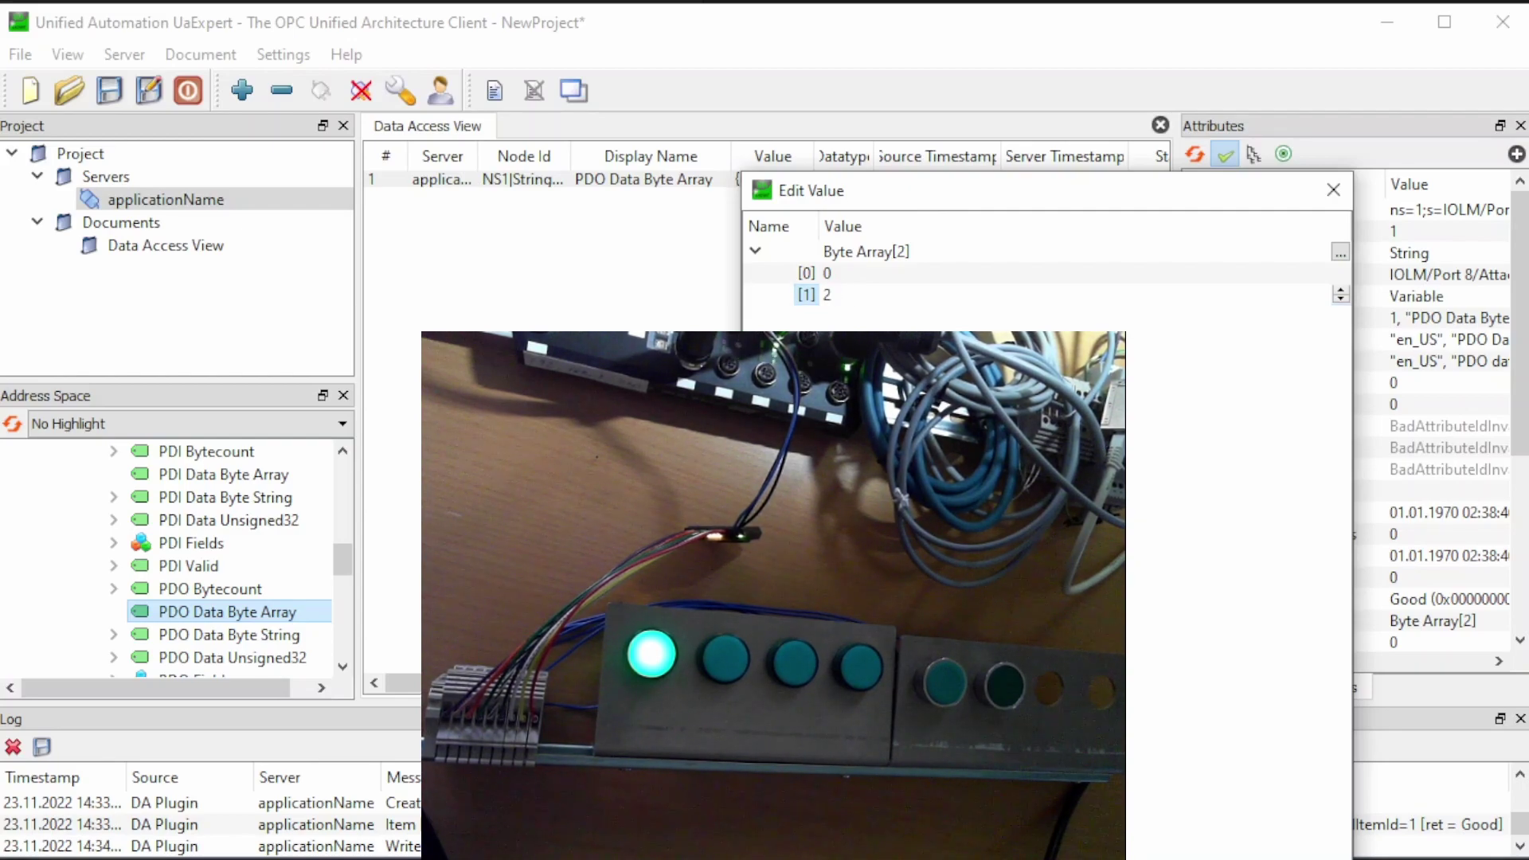
type("2")
key("Return")
key("Return")
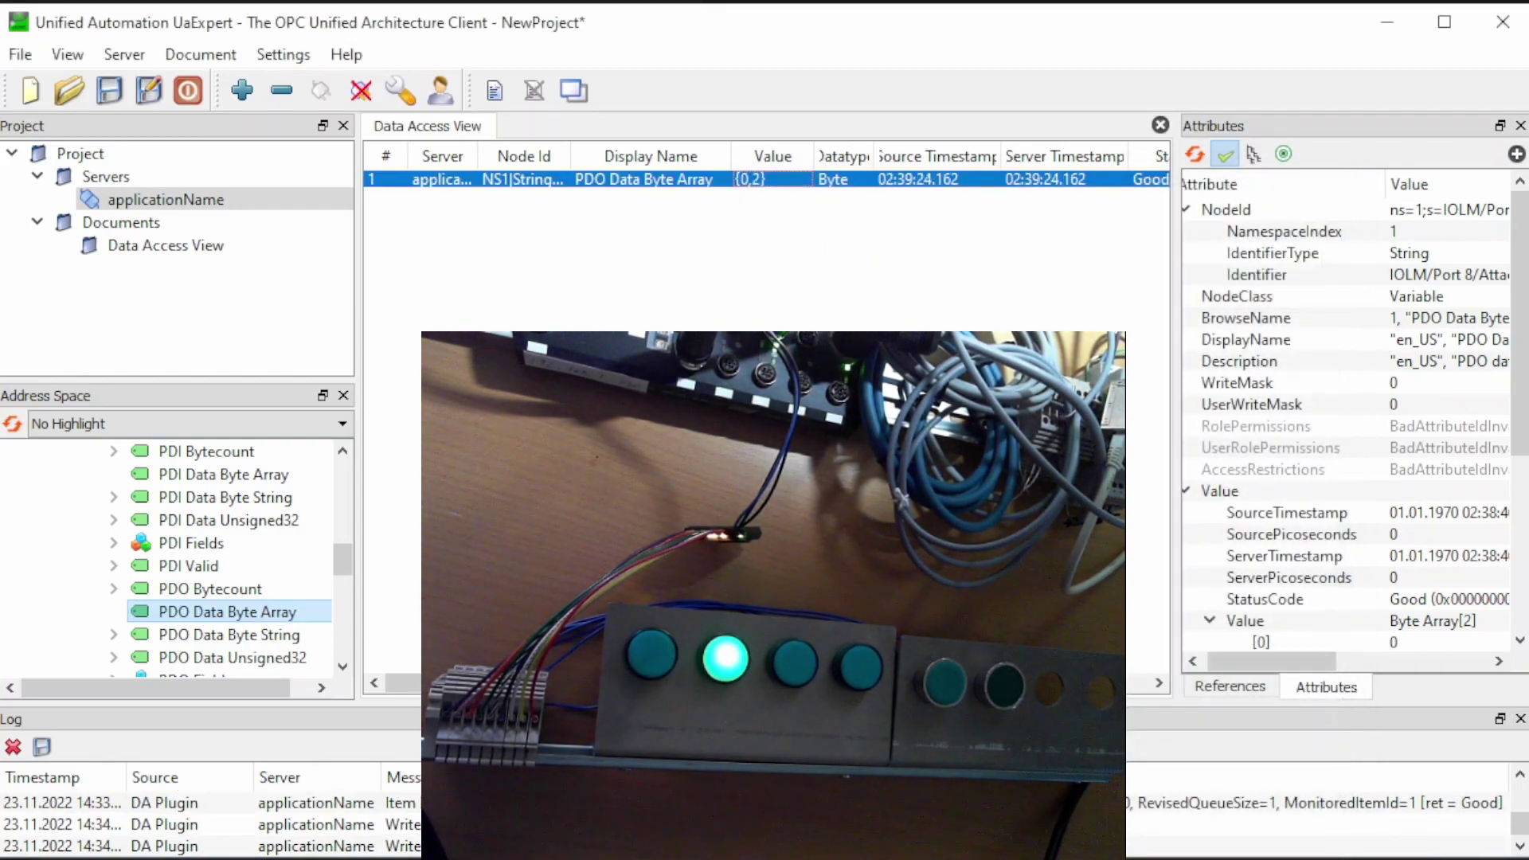
Step: Write {0,8} to the PDO Data Byte Array to light the fourth lamp
double_click(757, 181)
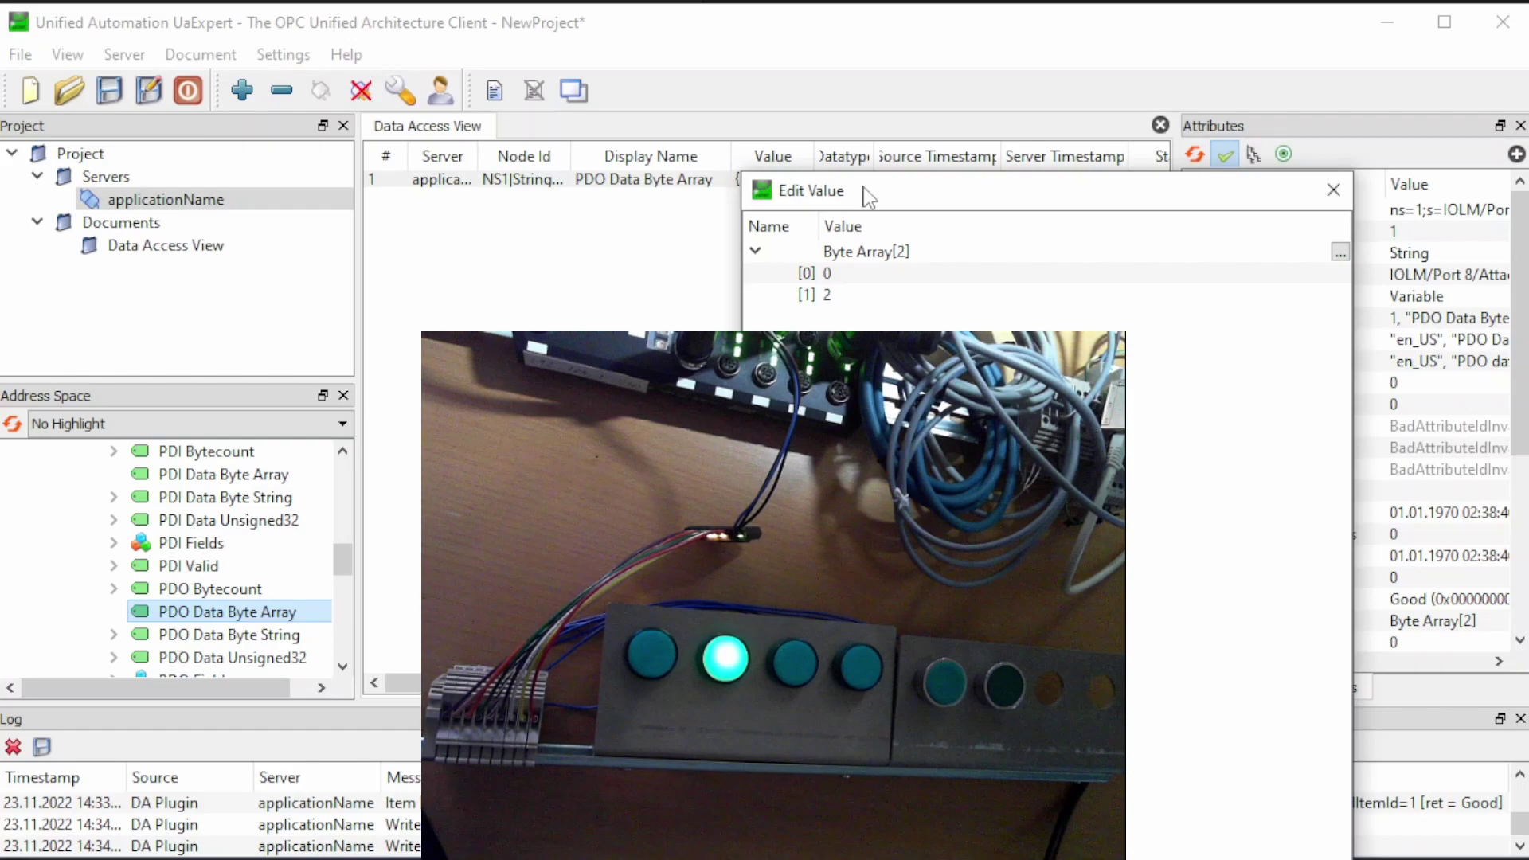
double_click(856, 294)
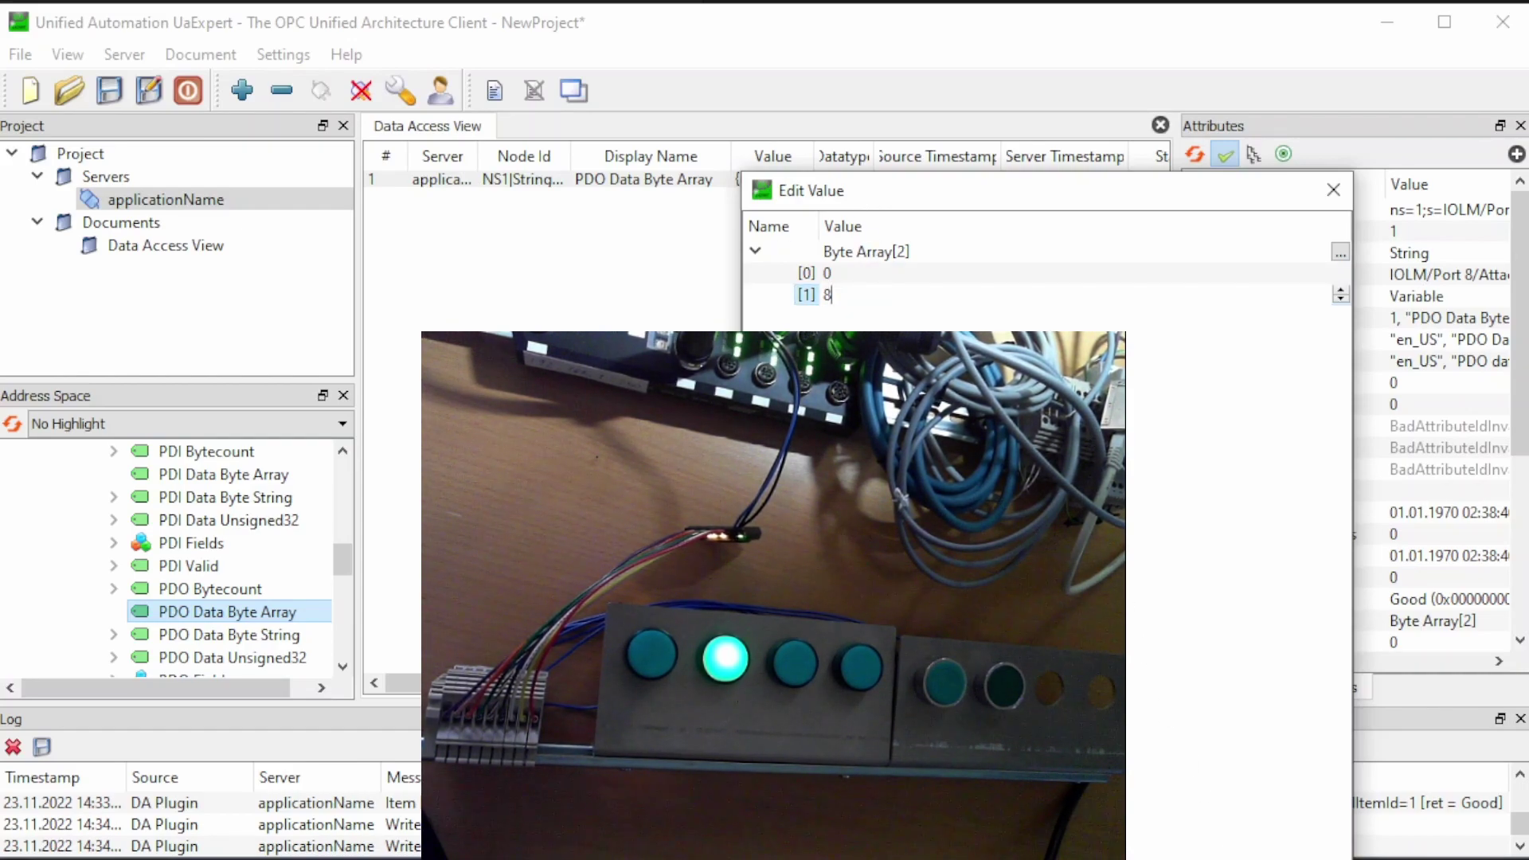
key("Return")
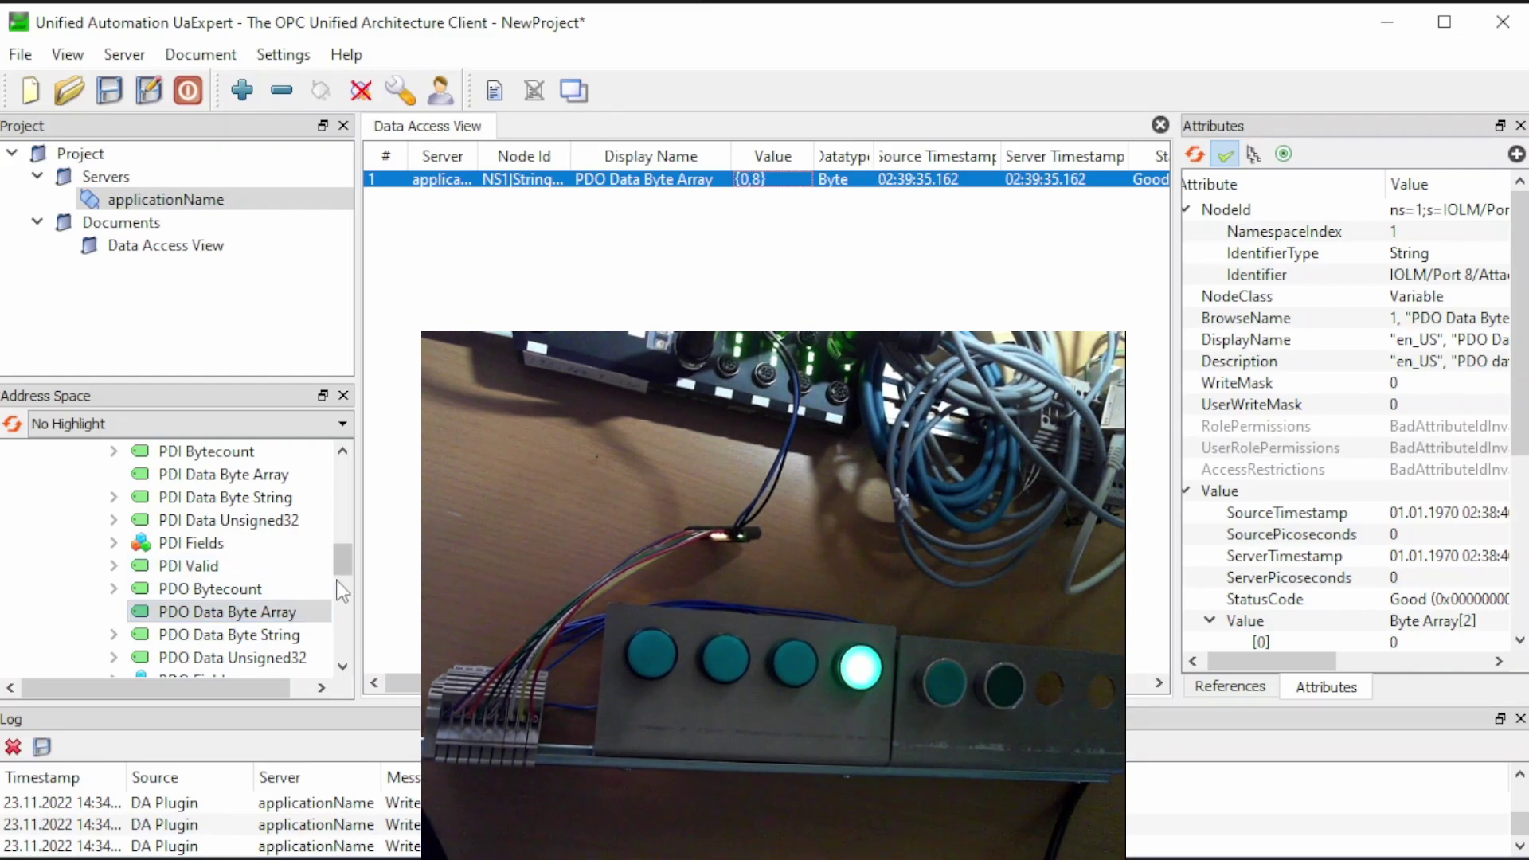
Step: Put Port 8's PDI Data Byte Array in the Data Access View beside the PDO value
scroll(263, 612, "up", 2)
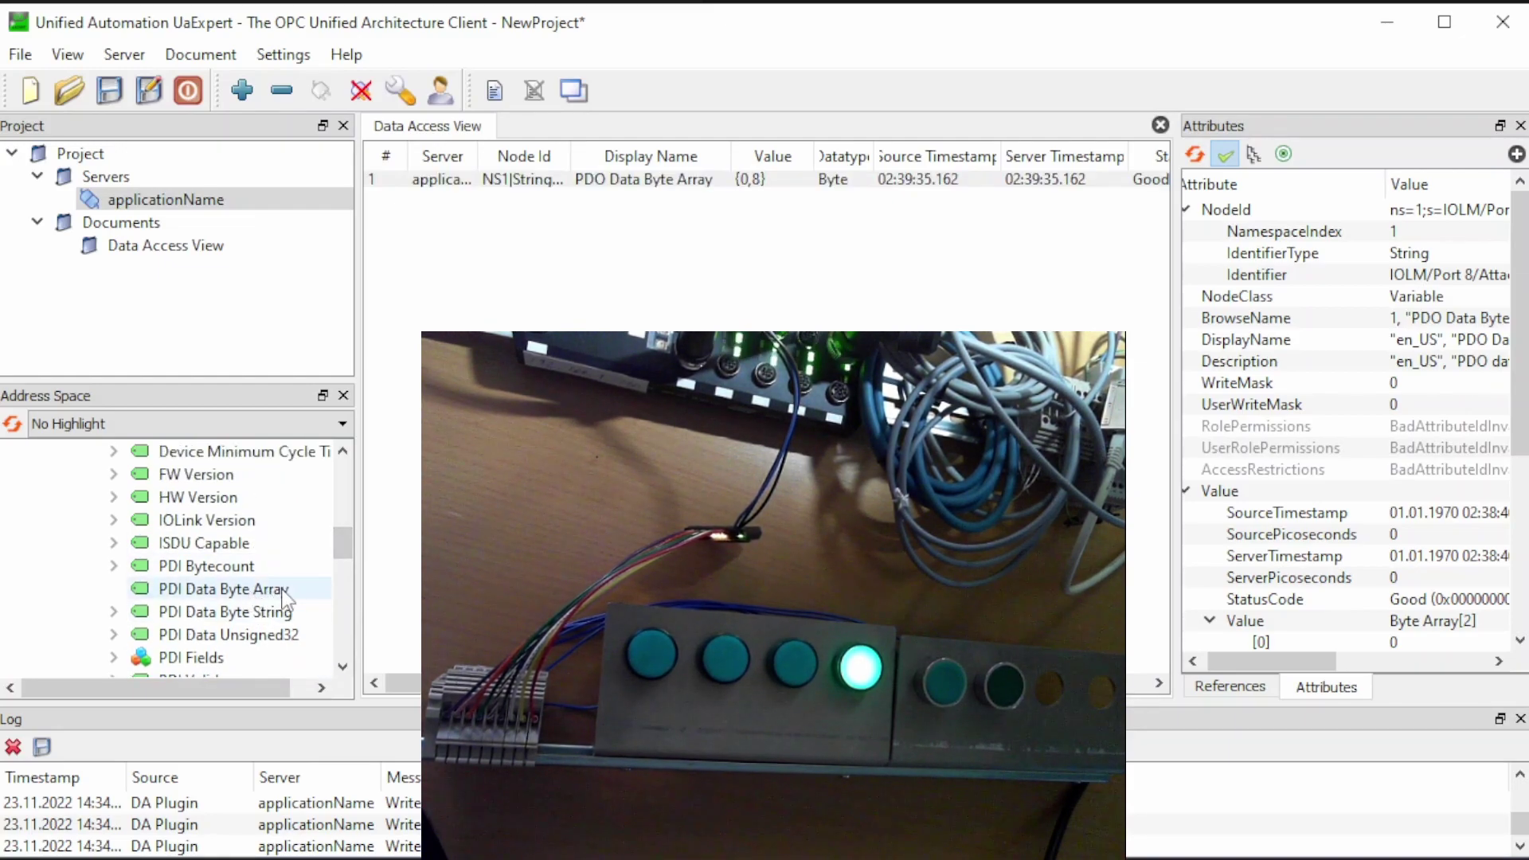
left_click(285, 594)
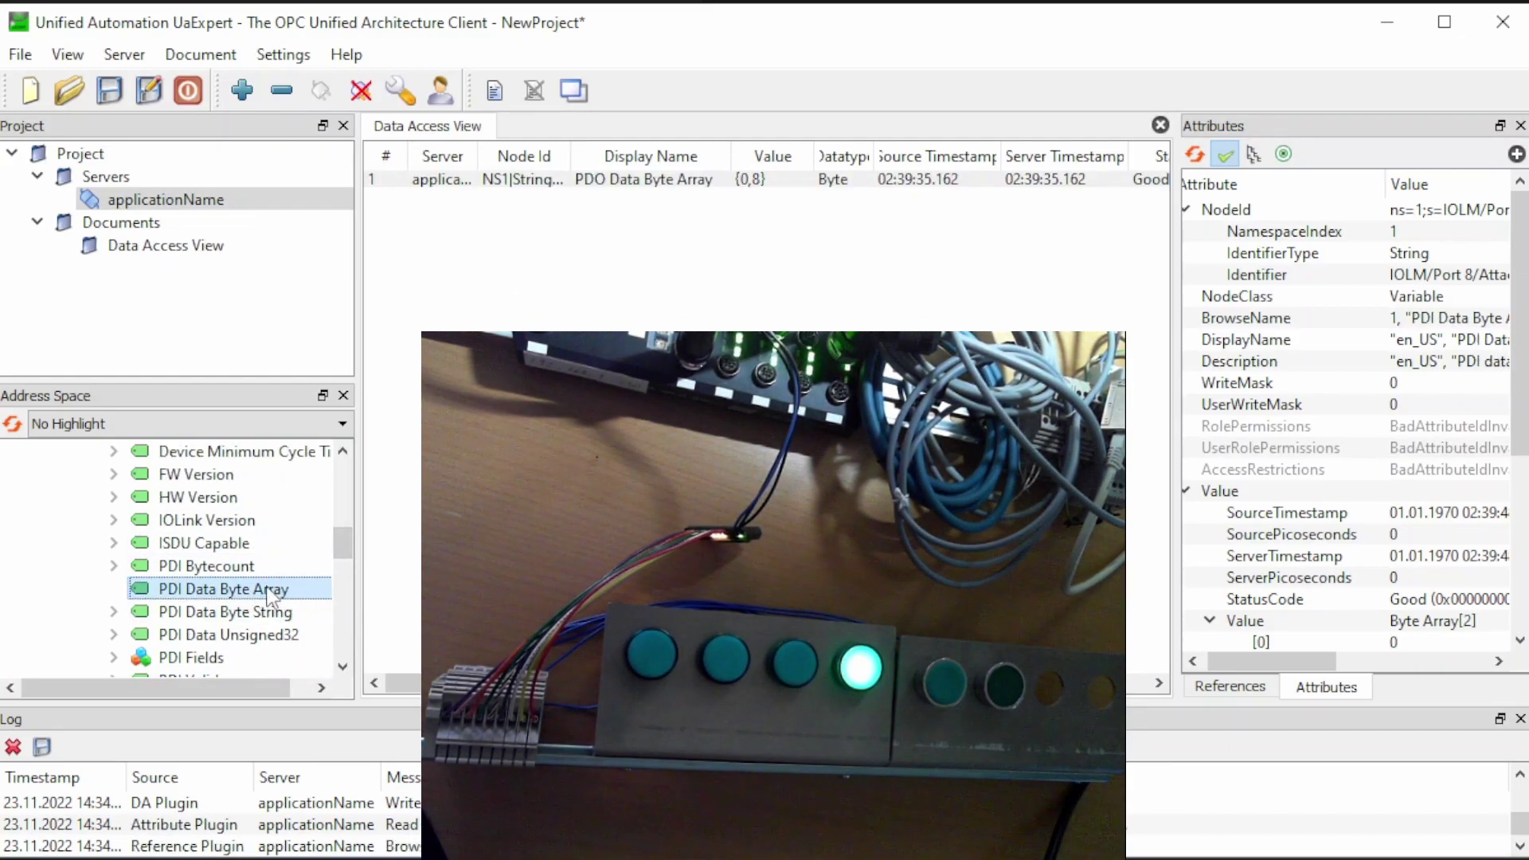
left_click_drag(271, 594, 721, 187)
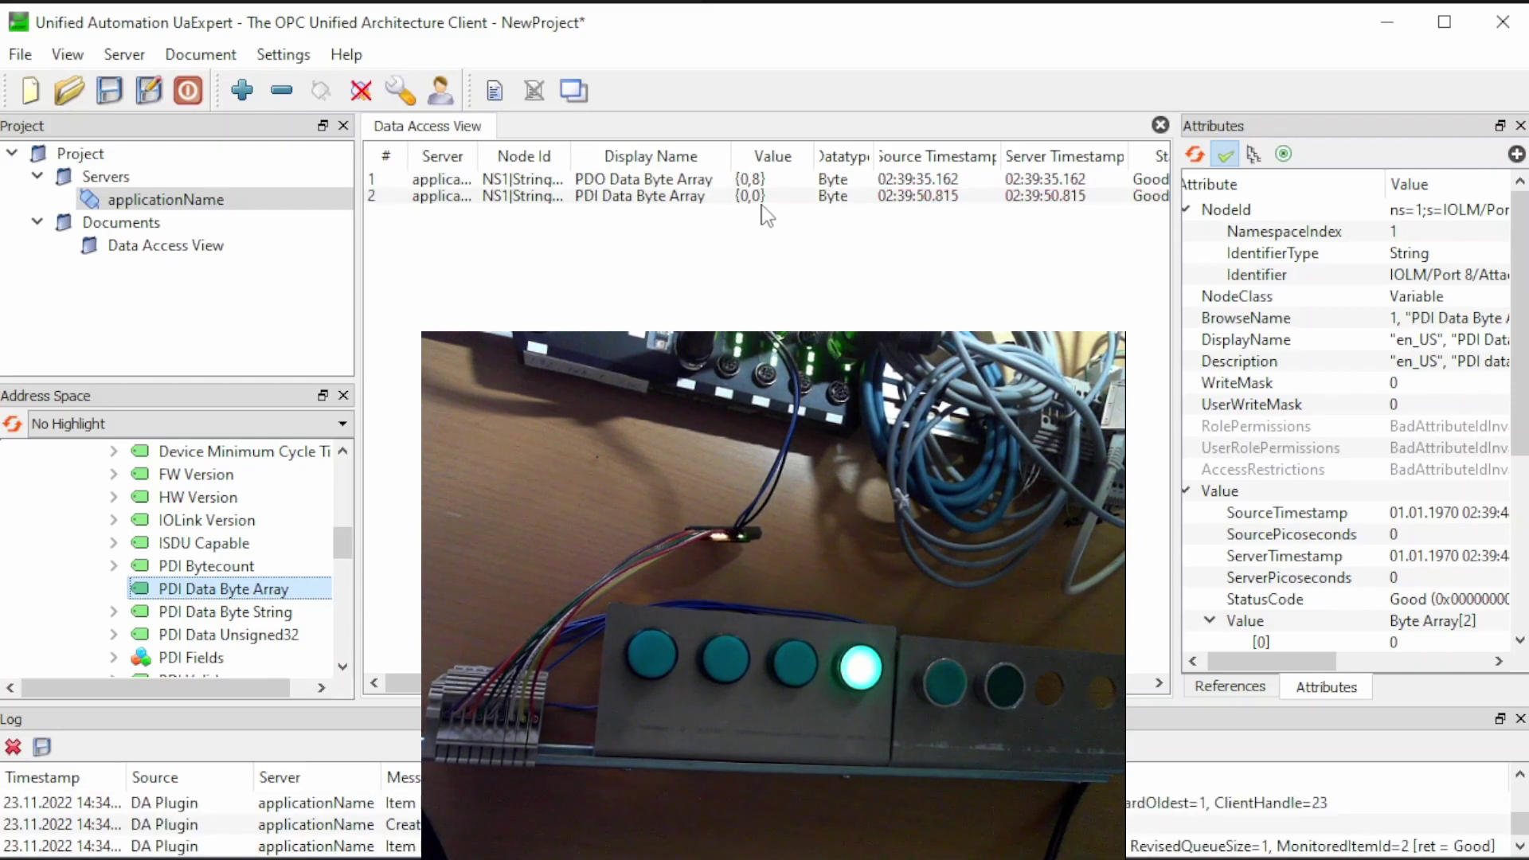